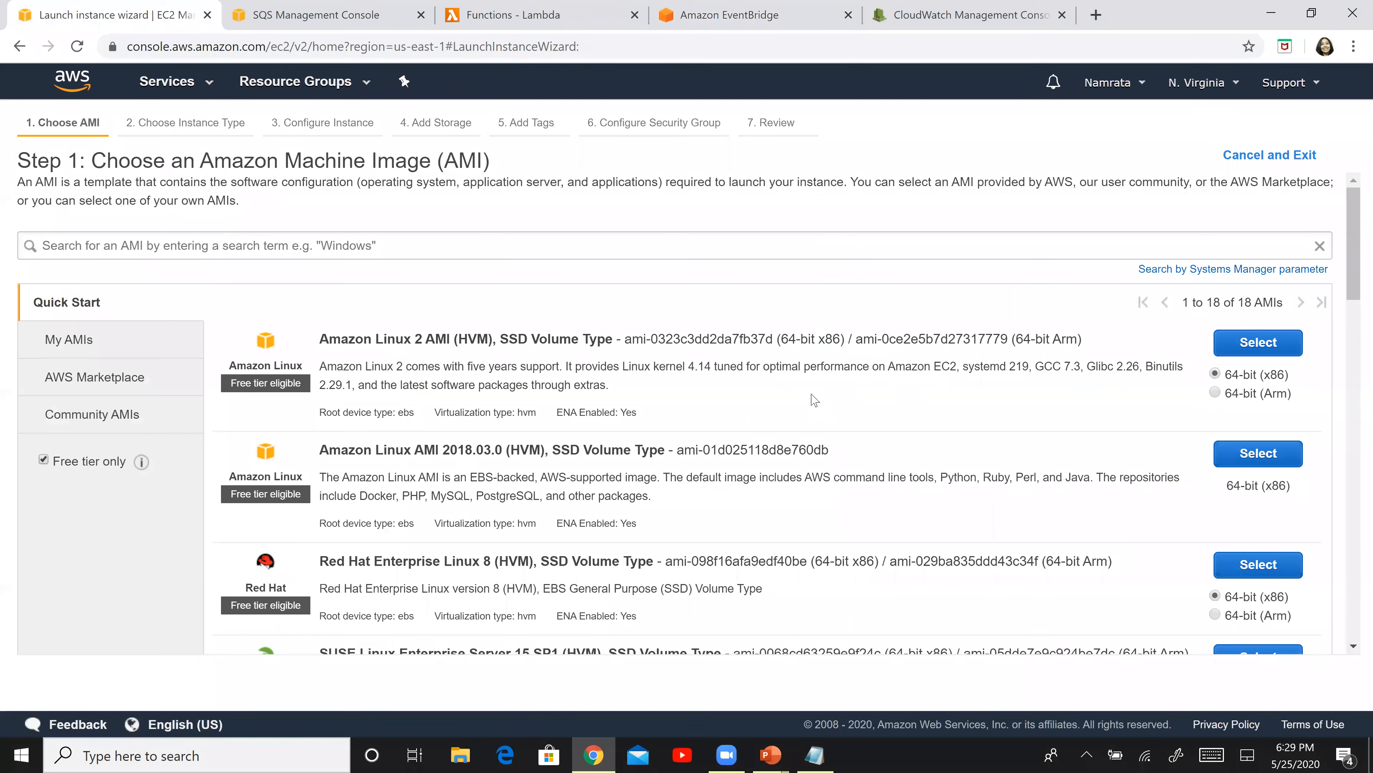
- Launch a t2.micro EC2 instance from the 64-bit x86 Amazon Linux 2 AMI with the existing AWSKeyPair key pair
click(1254, 347)
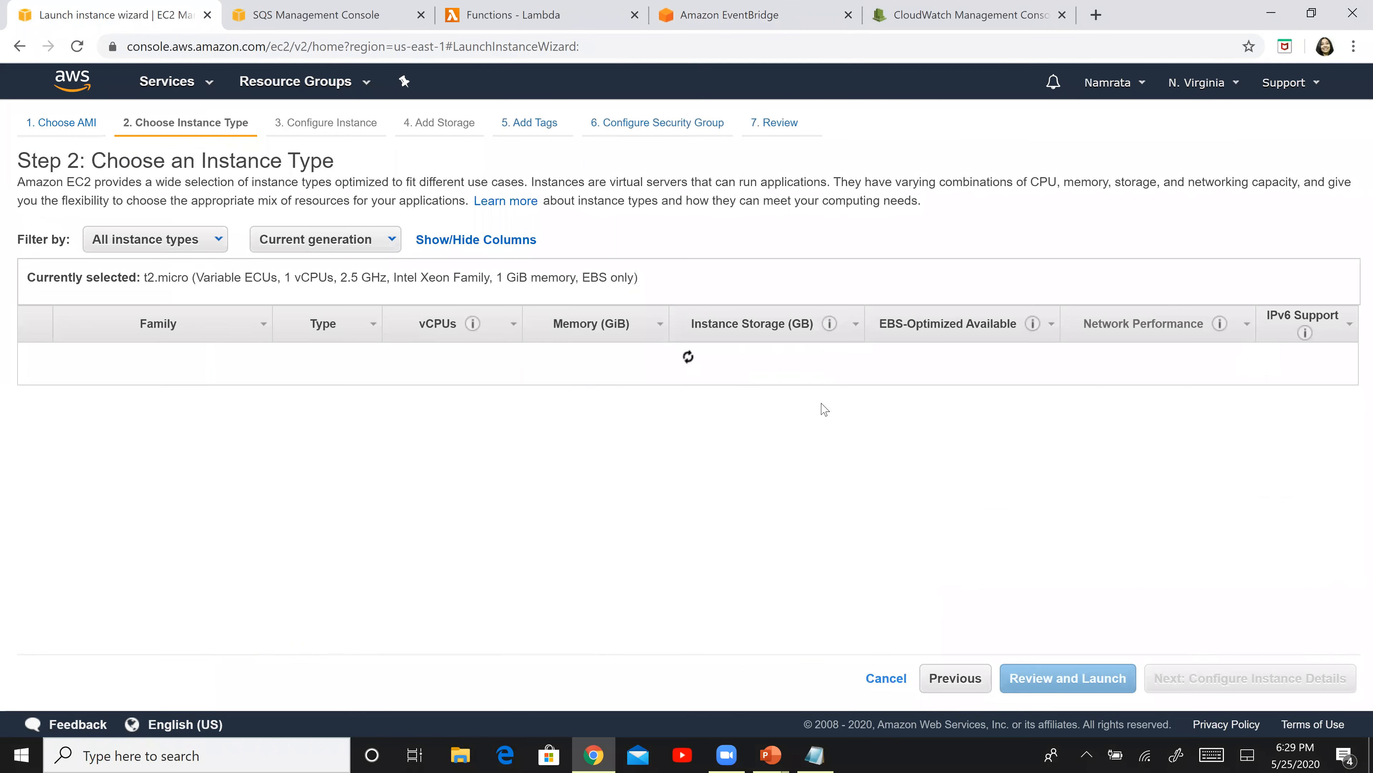
mouse_move(294, 413)
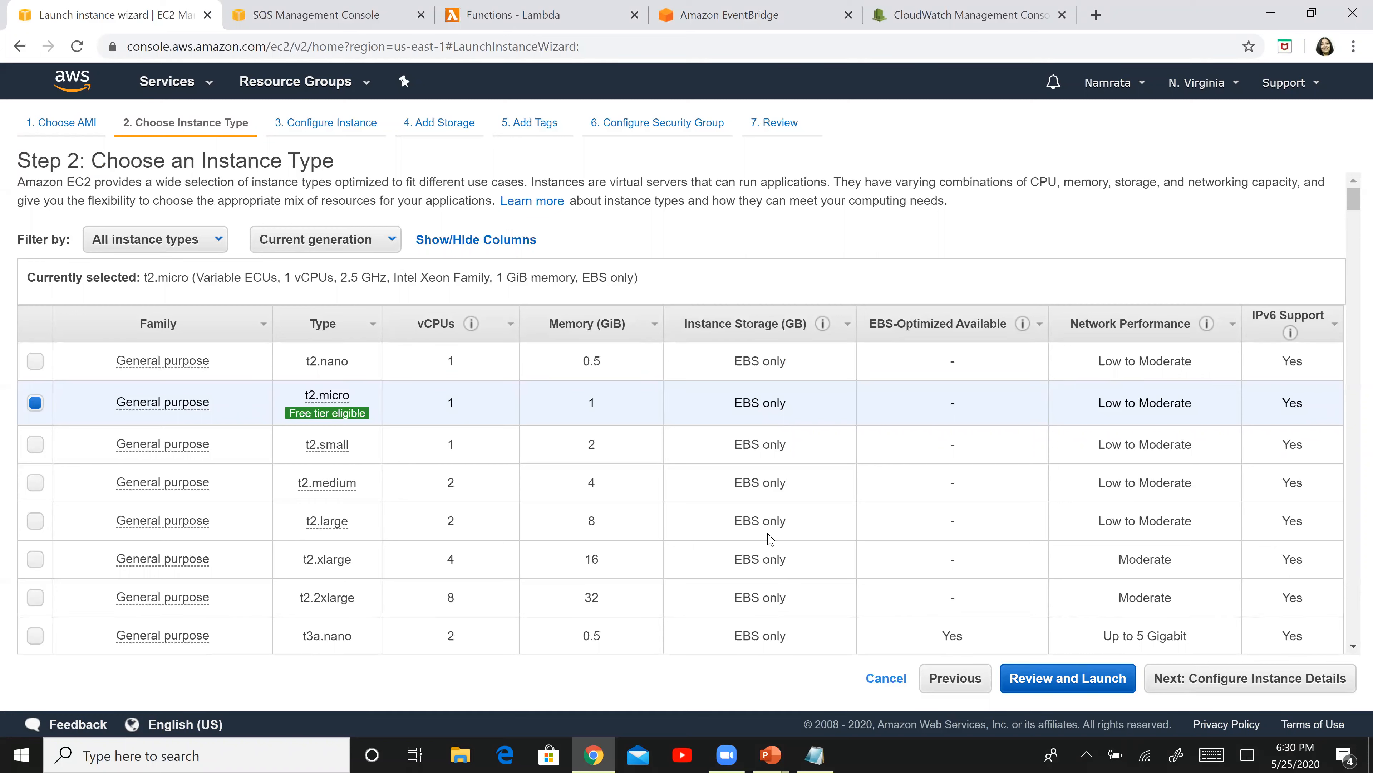
click(1068, 678)
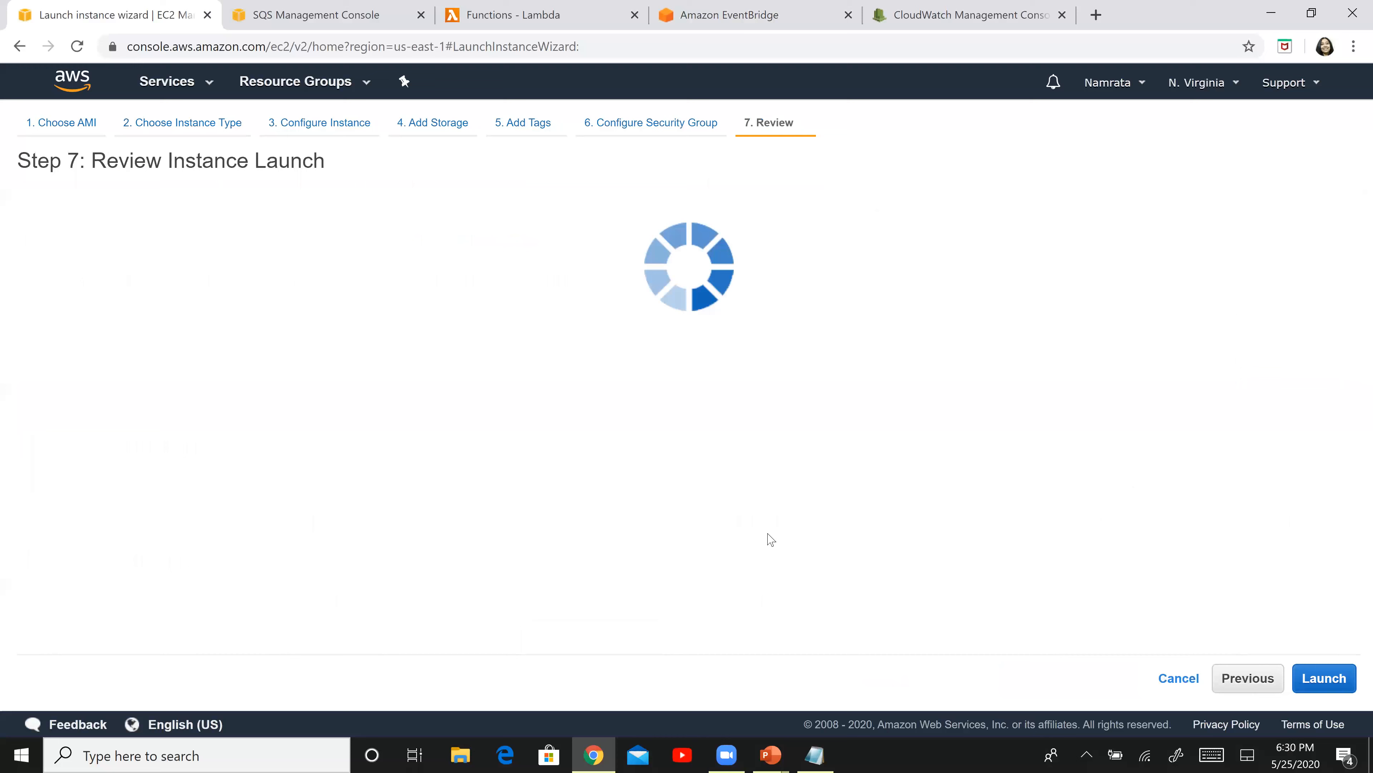
click(1320, 656)
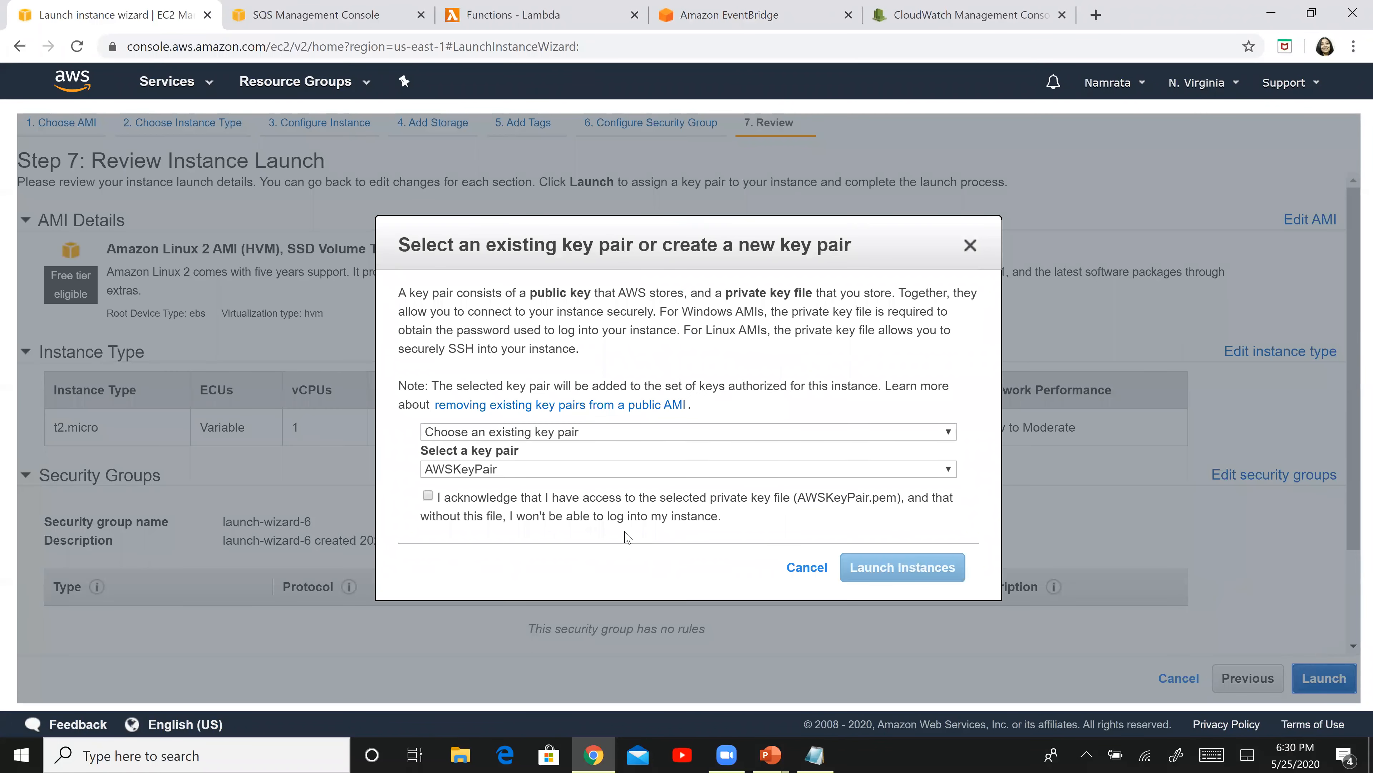
click(503, 500)
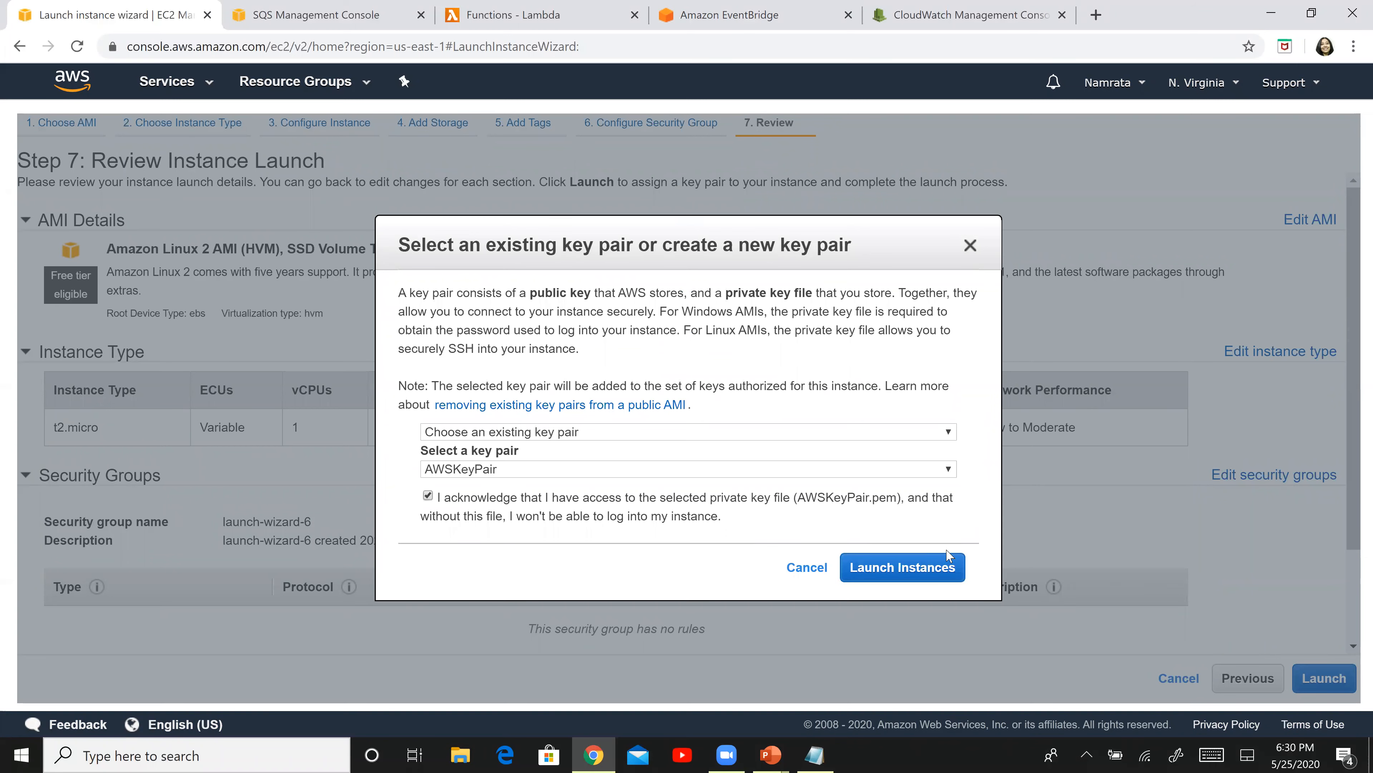
click(927, 585)
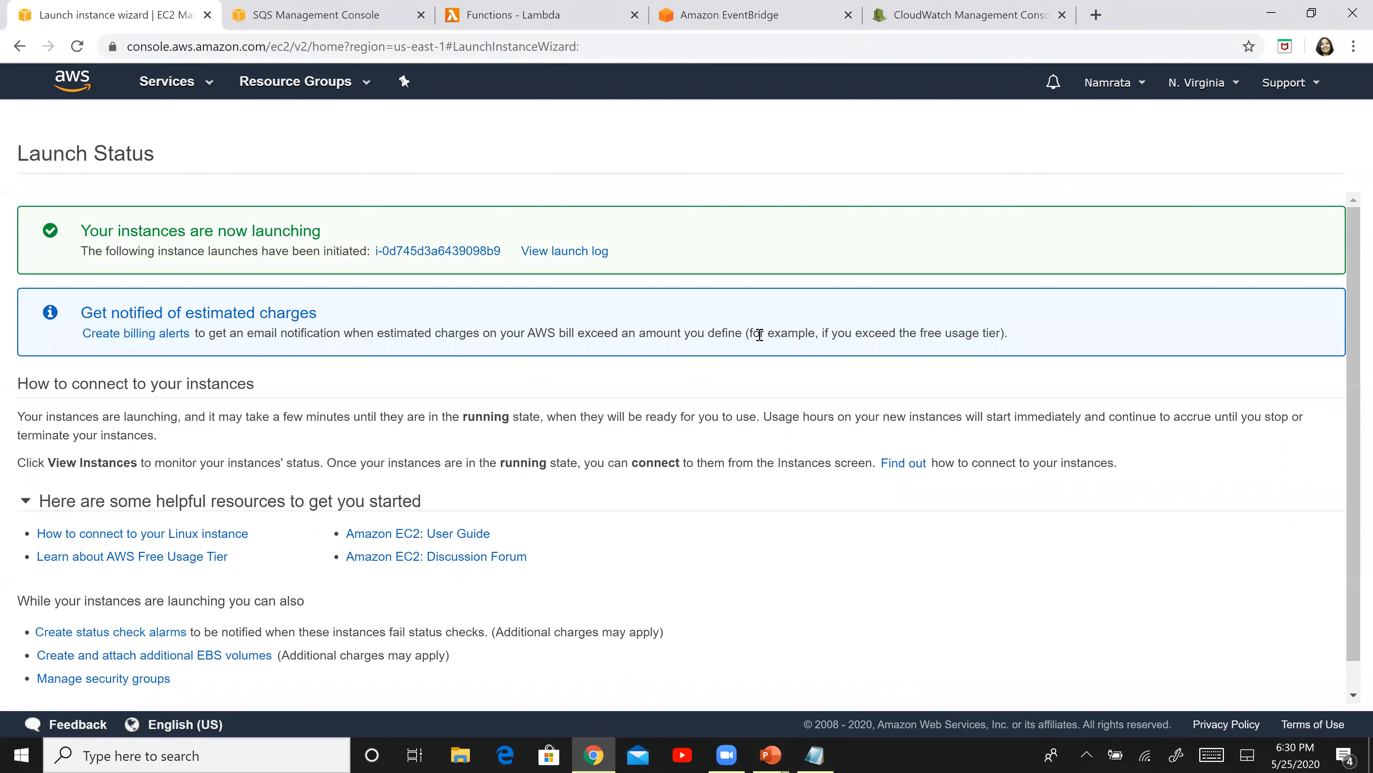
- Create a standard SQS queue named EC2StateChangeStdQueue with quick-create defaults, copying its name for reuse
key(alt+Tab)
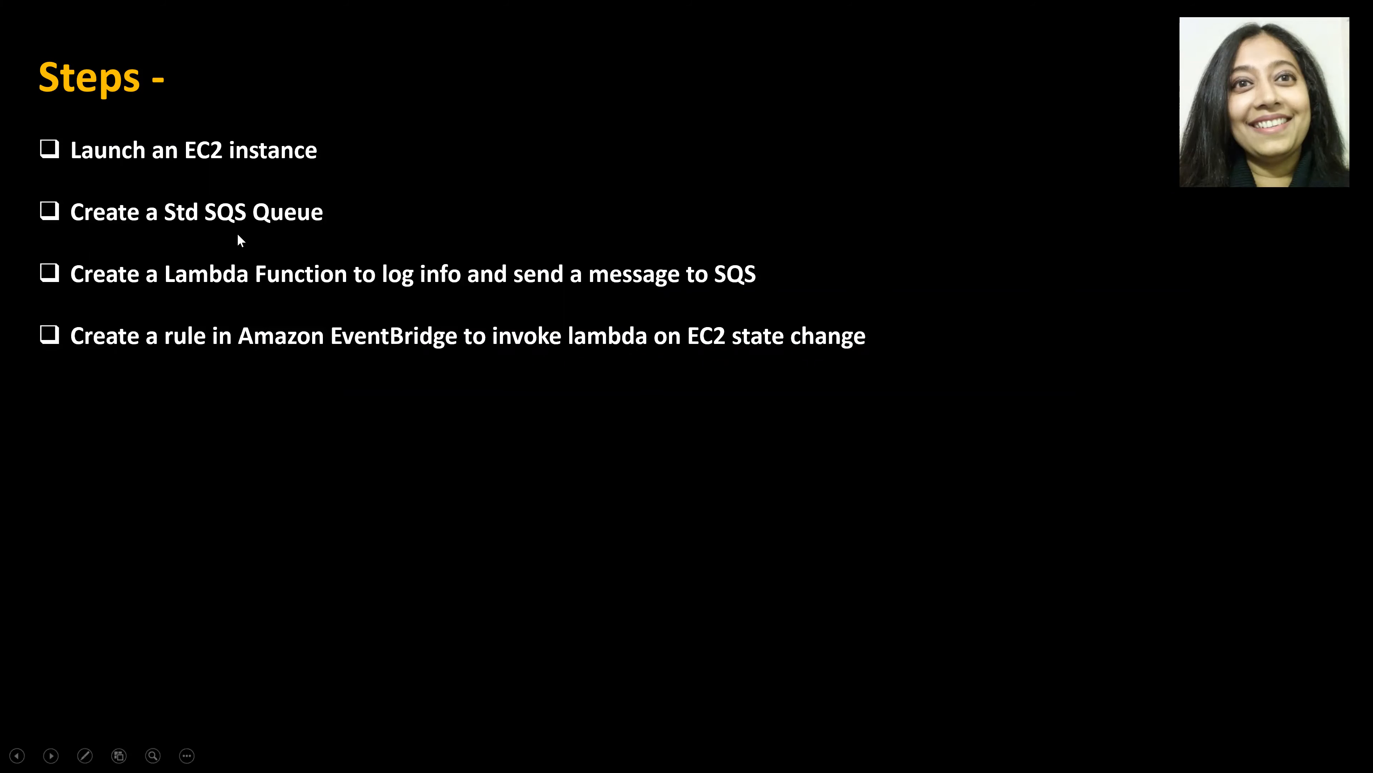
key(alt+Tab)
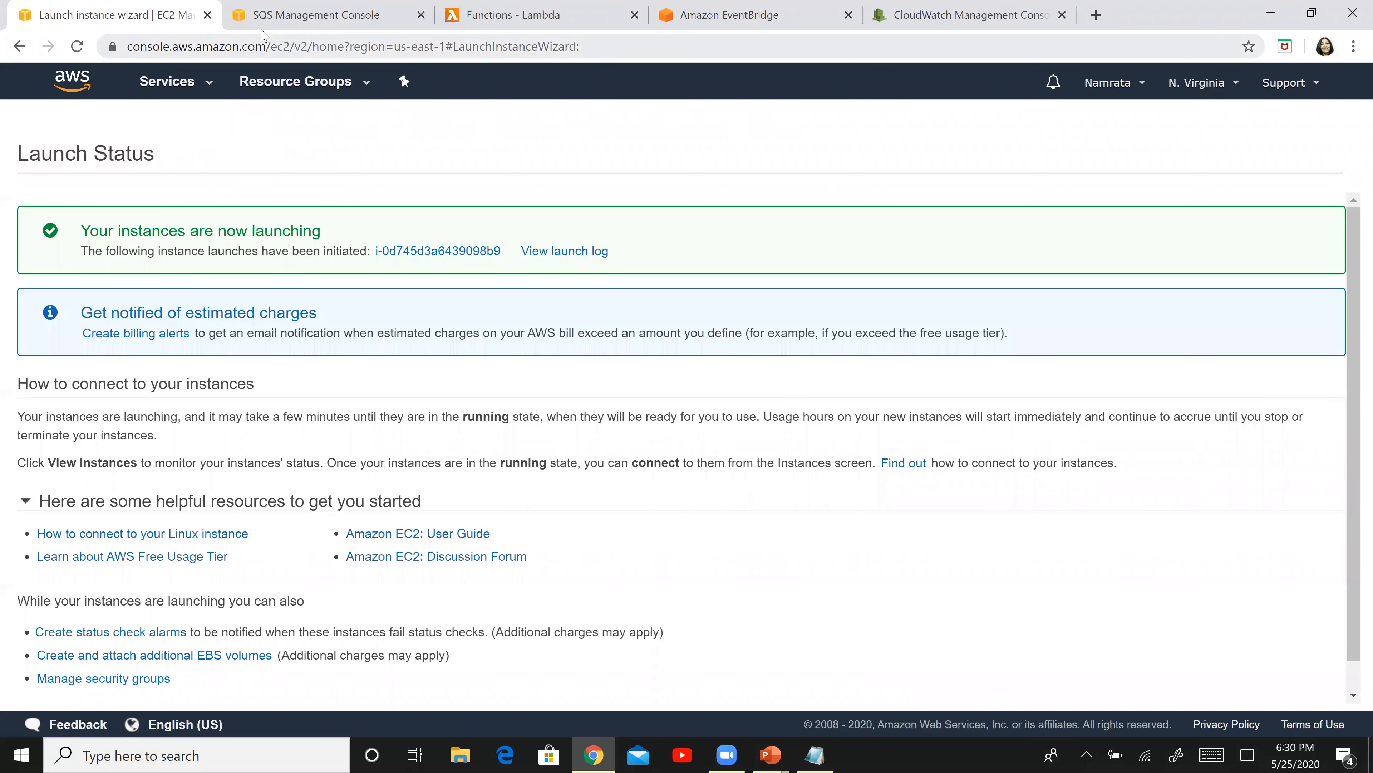
click(273, 23)
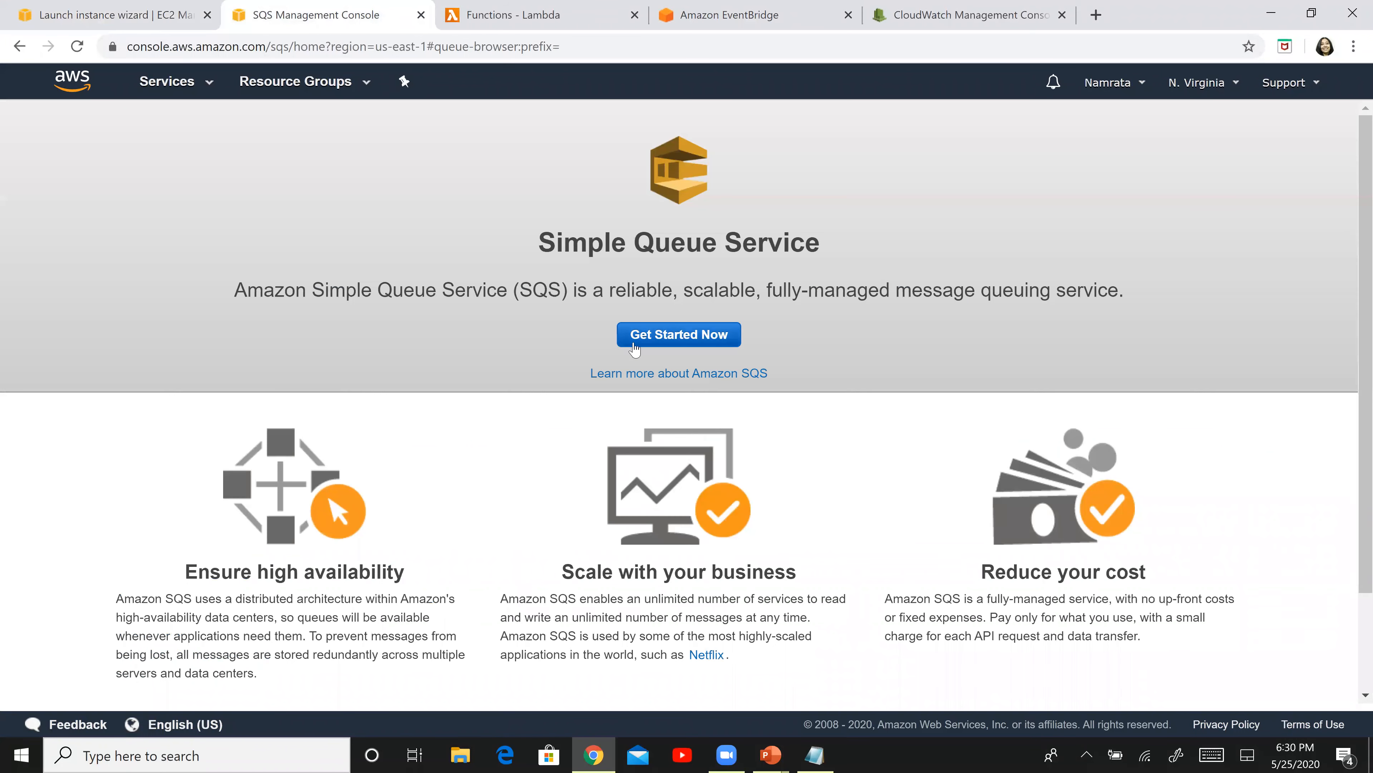
click(664, 349)
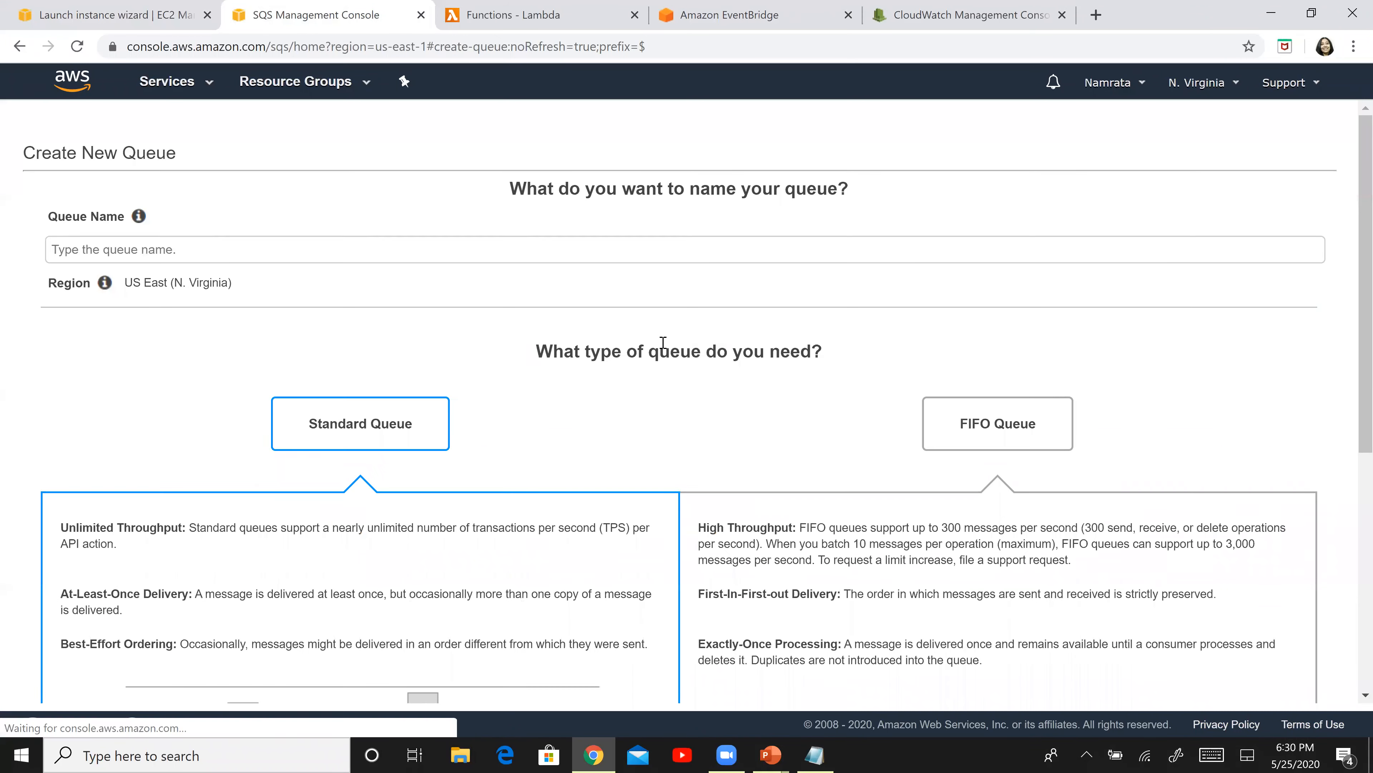
click(252, 257)
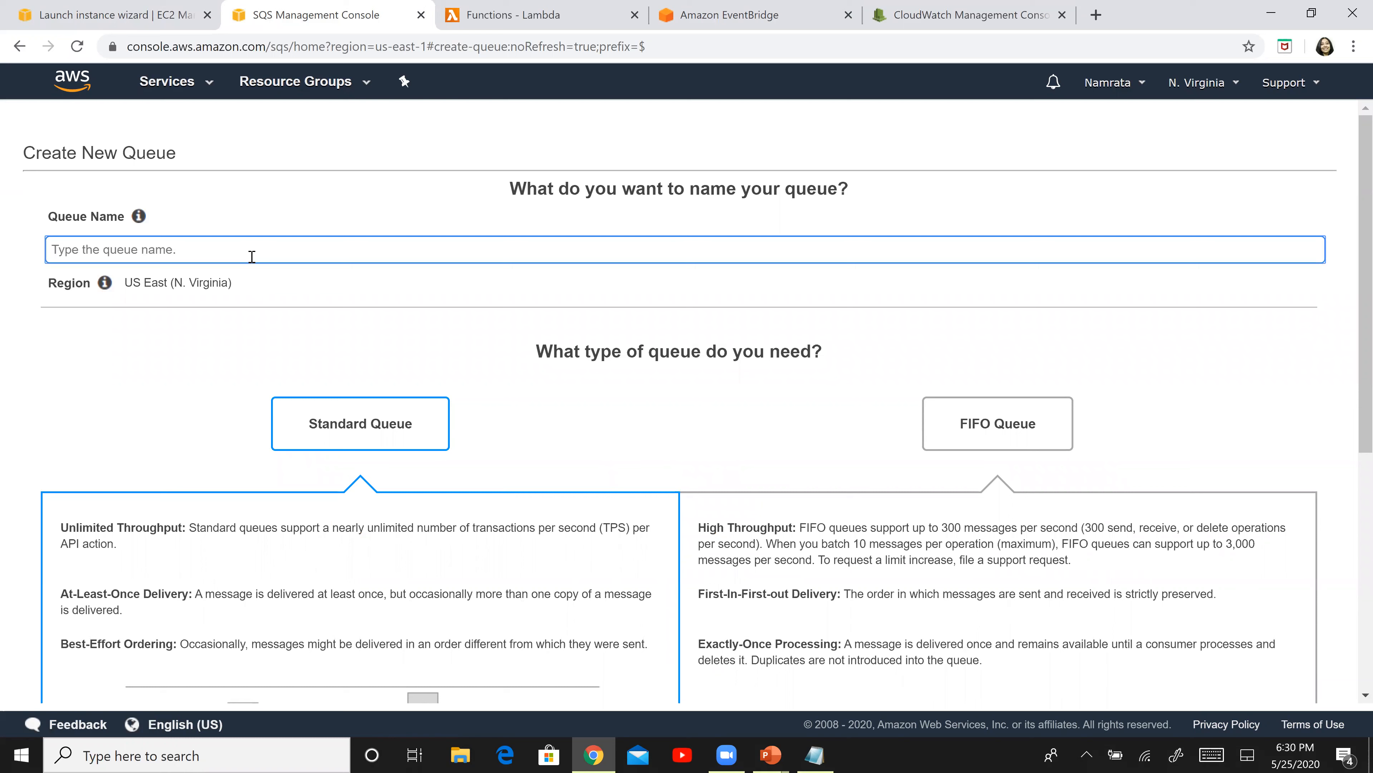
text(EC2StateChangeStd)
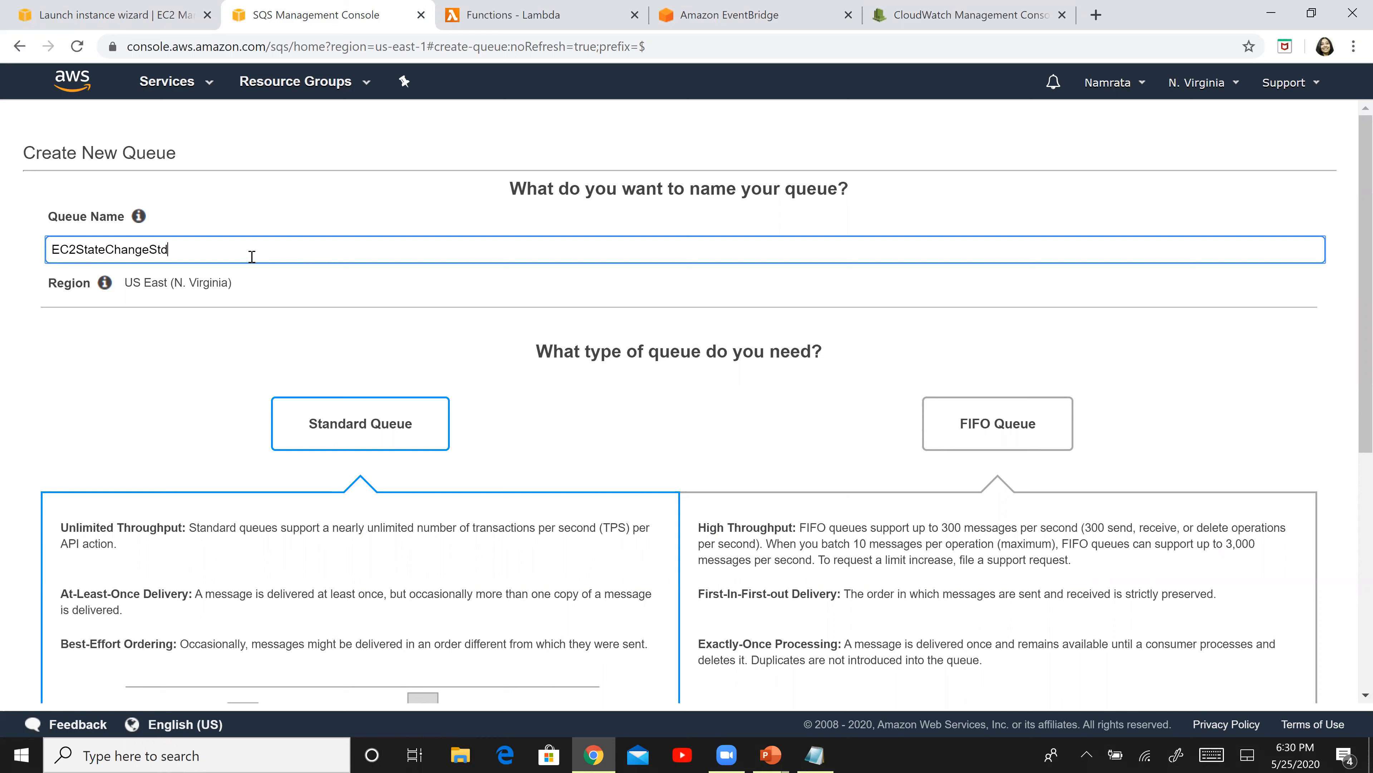
text(Queue)
key(ctrl+a)
key(ctrl+c)
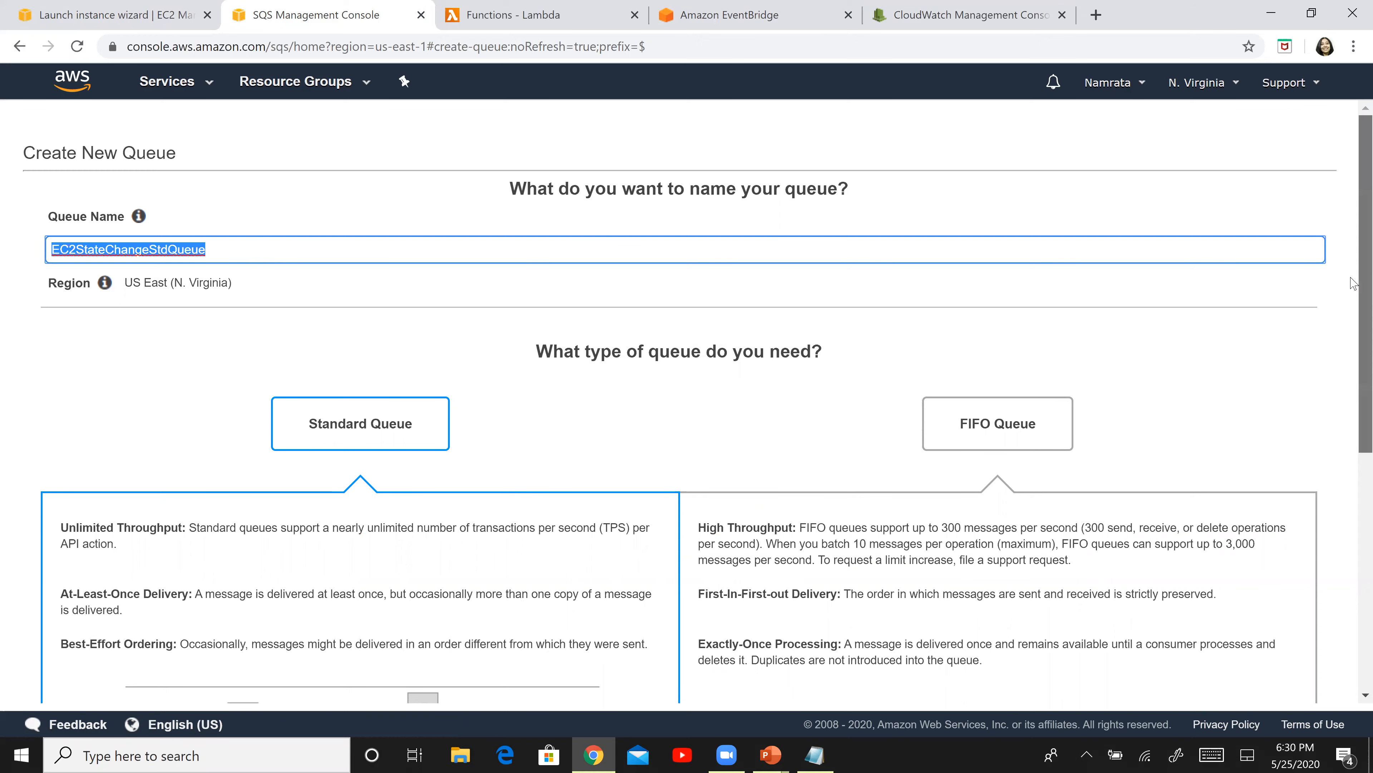
scroll(1351, 563, down, 5)
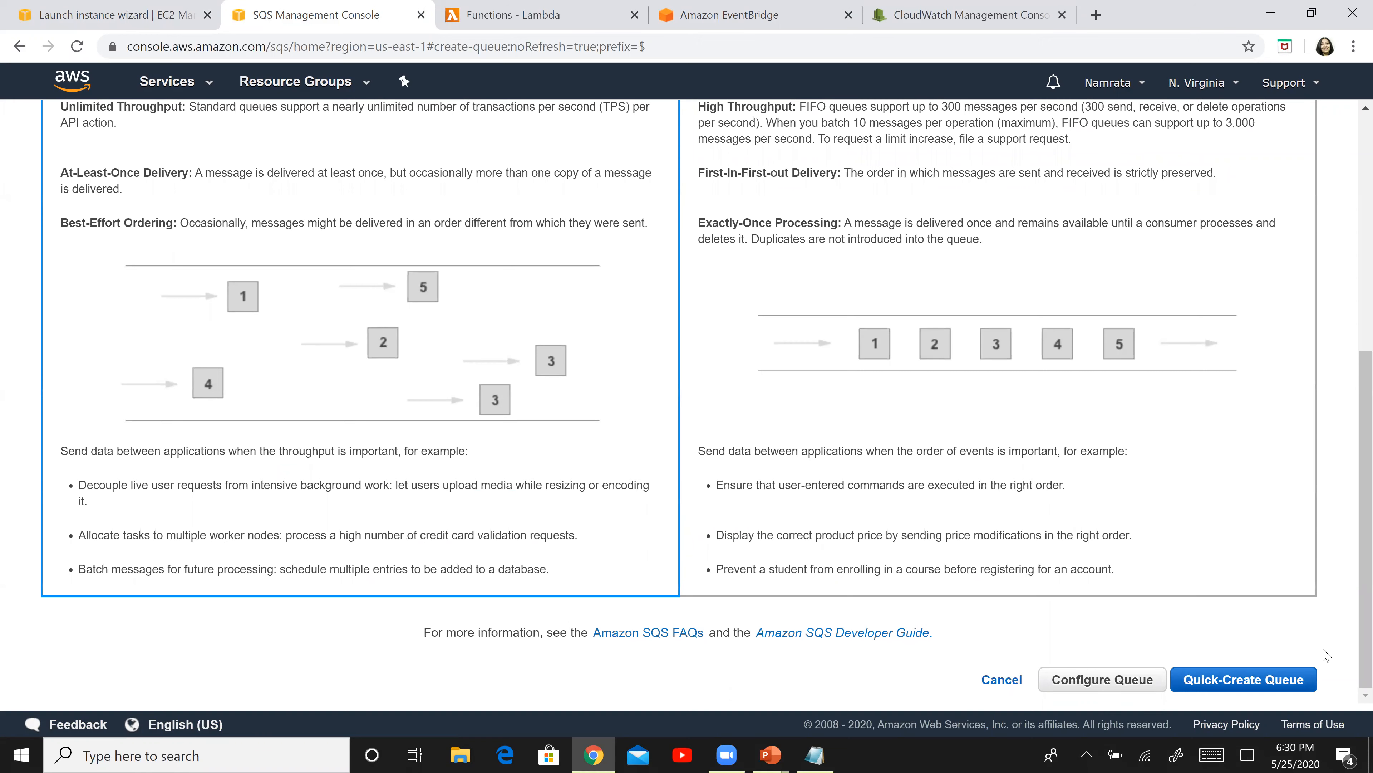
key(Return)
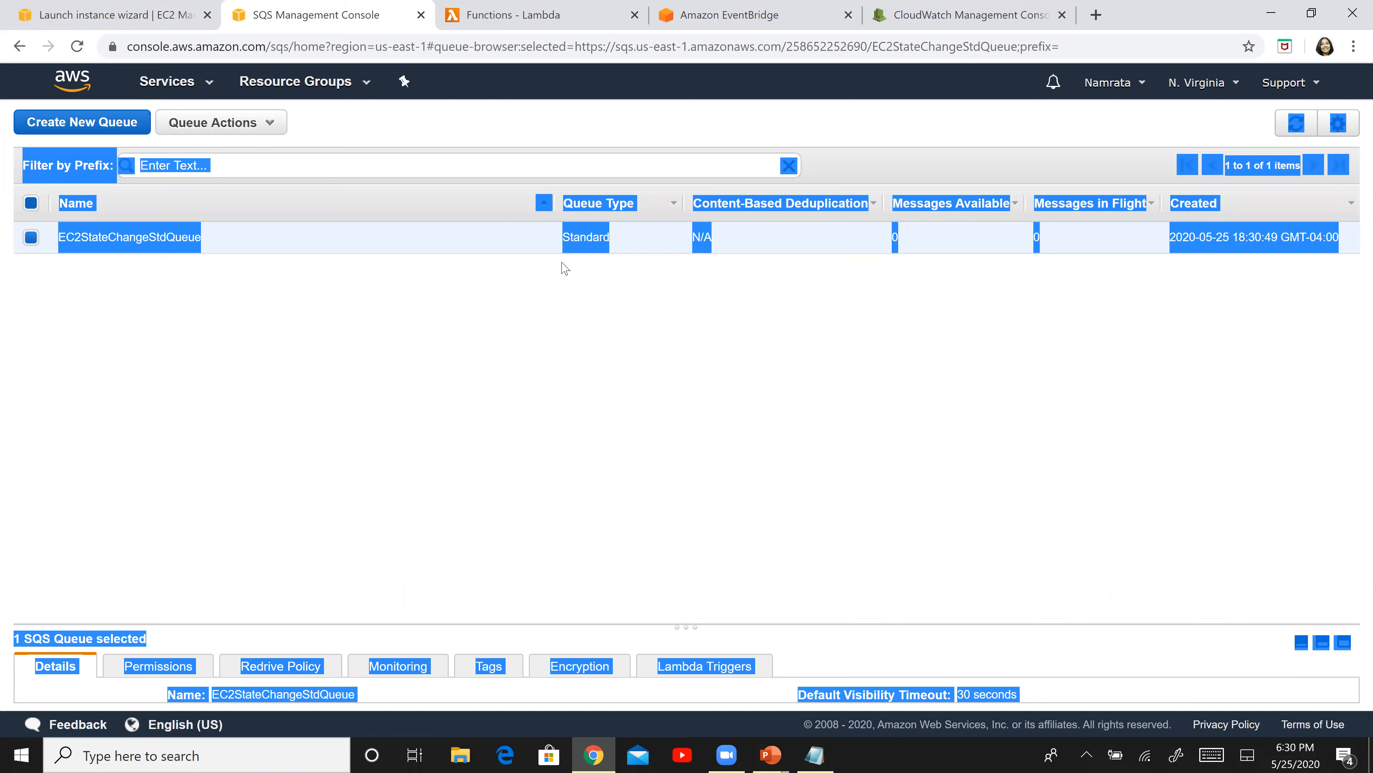
- Start a new Lambda function authored from scratch and name it EC2StateChangeLambda
key(alt+Tab)
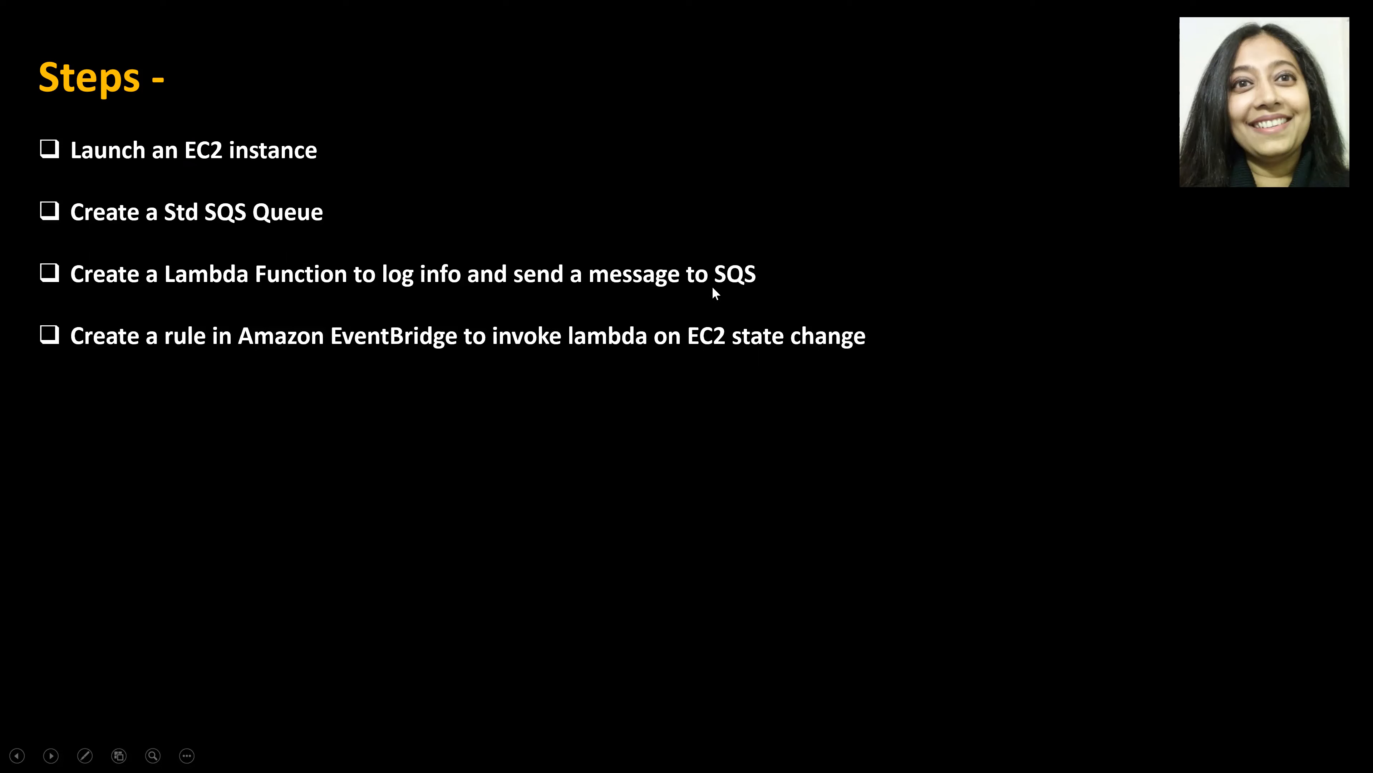
key(alt+Tab)
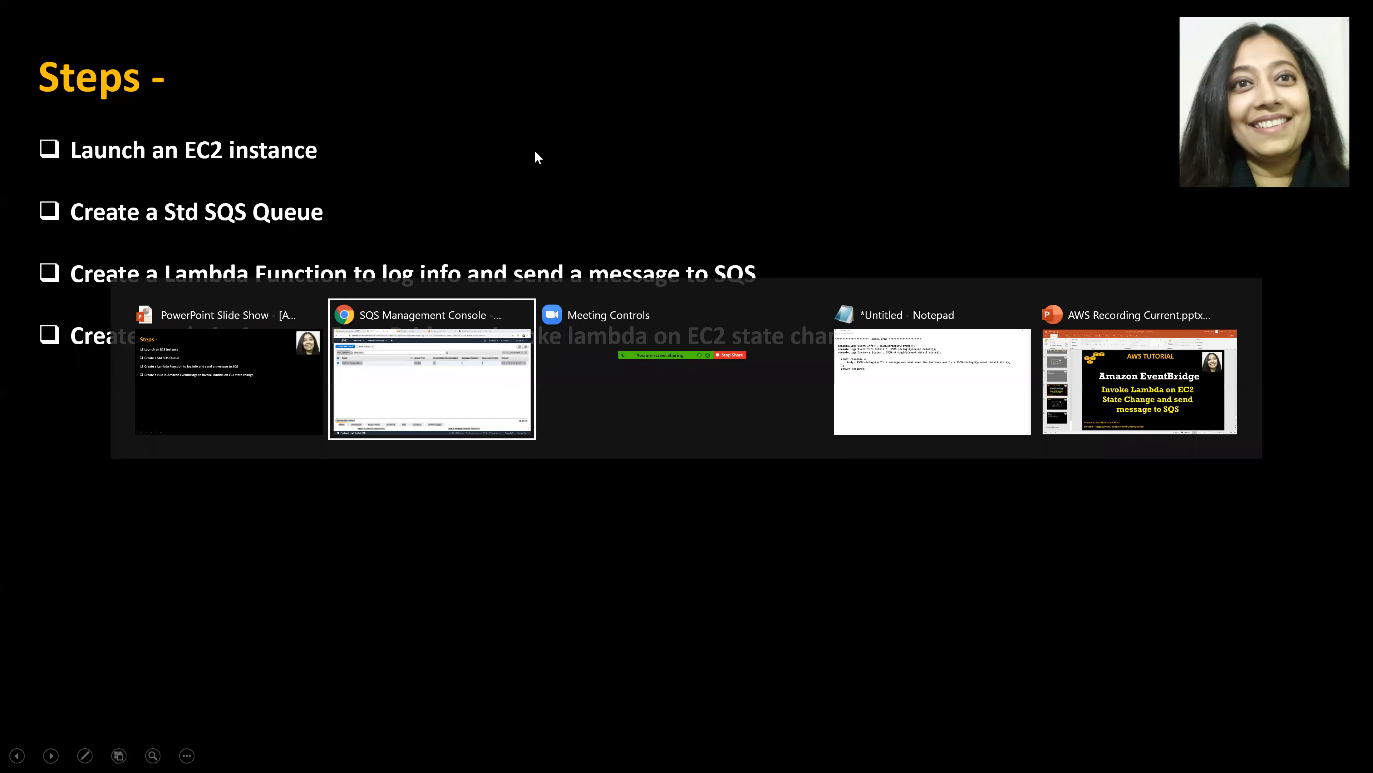
click(508, 14)
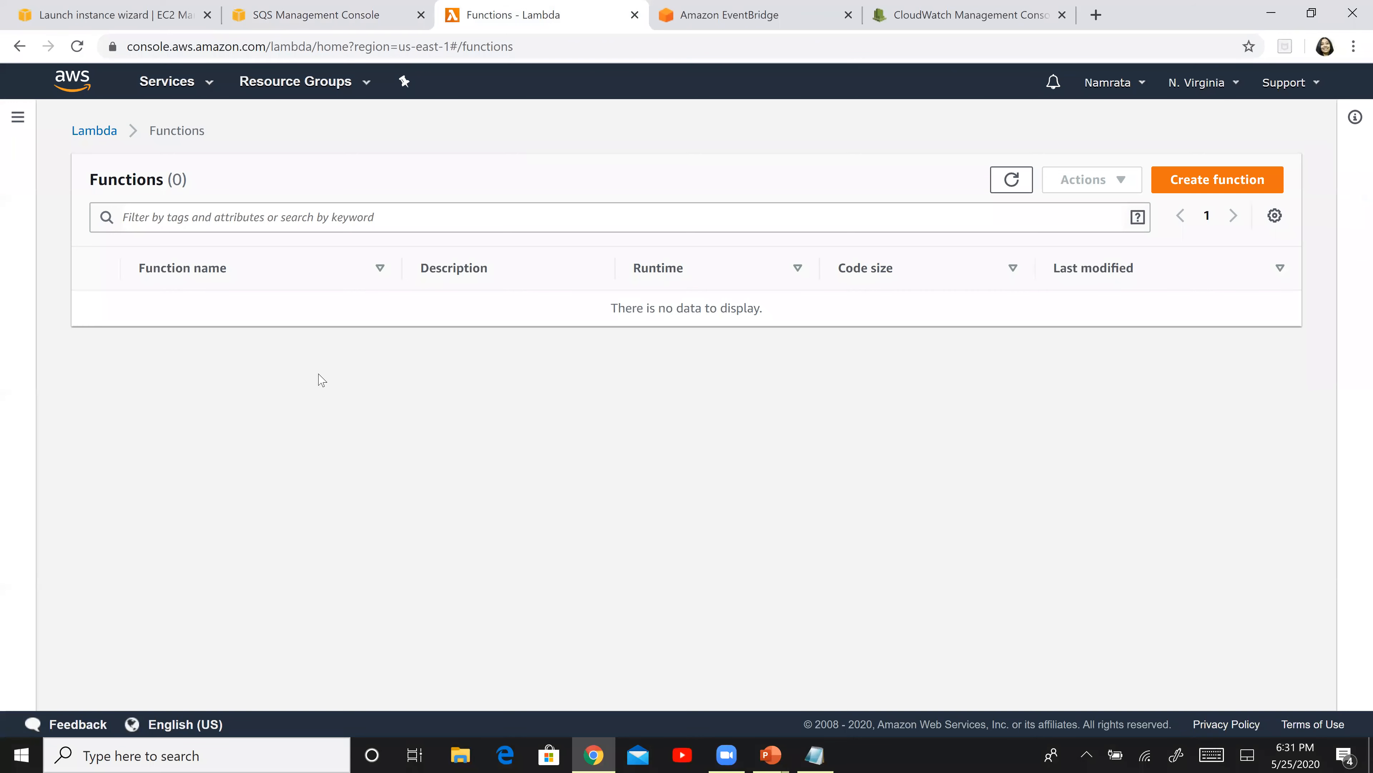
click(1232, 192)
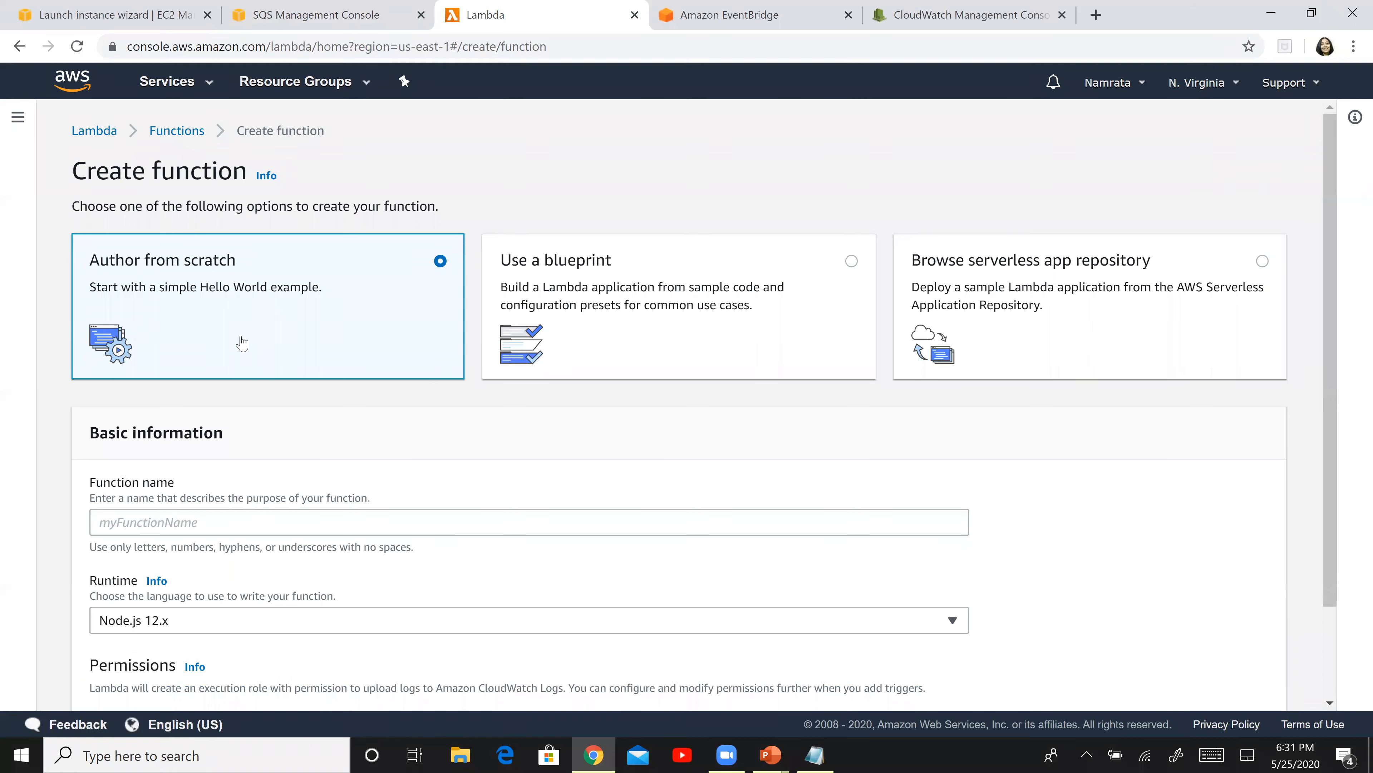
click(234, 528)
key(ctrl+v)
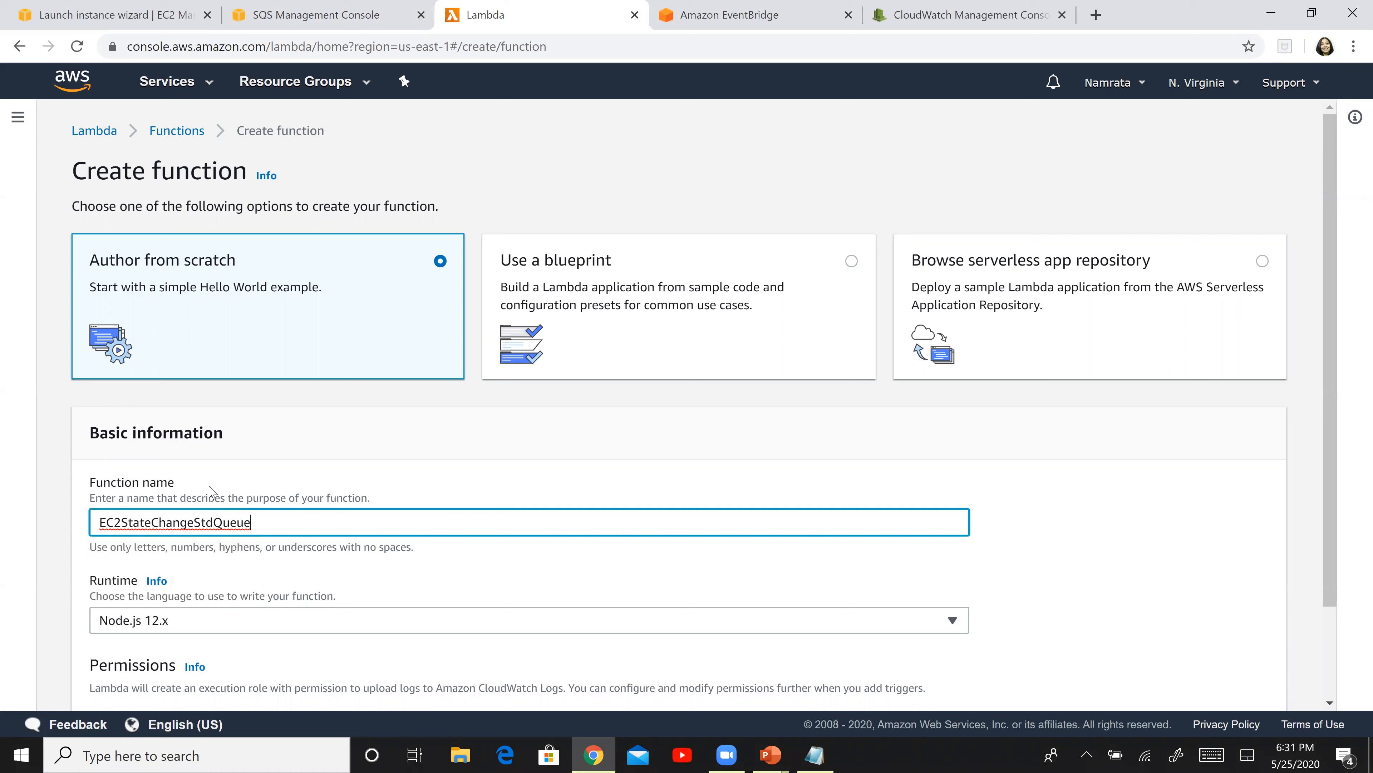
key(BackSpace)
key(BackSpace)
key(BackSpace)
key(BackSpace)
key(BackSpace)
key(BackSpace)
key(BackSpace)
key(BackSpace)
text(Lambda)
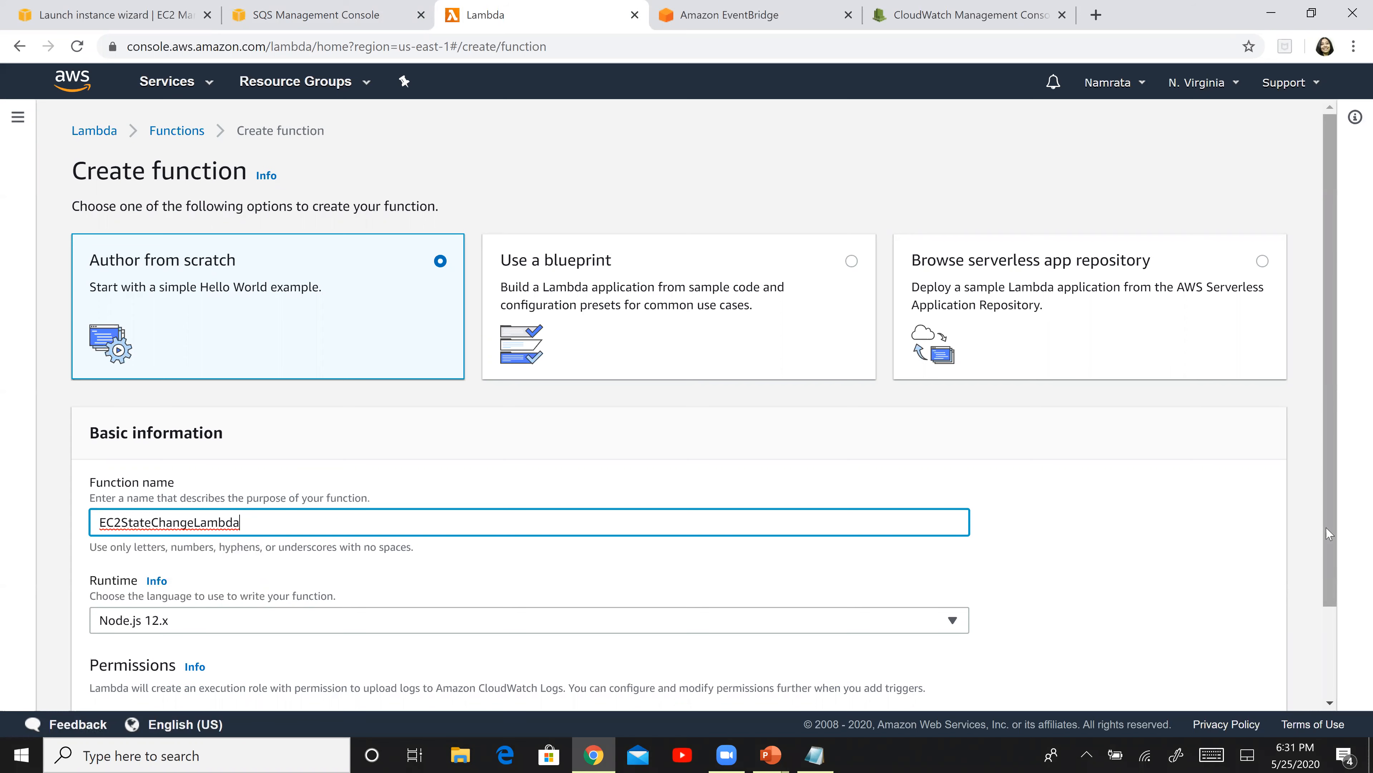
- Create the function with the Node.js 12.x runtime and a new execution role with basic Lambda permissions
scroll(1329, 532, down, 3)
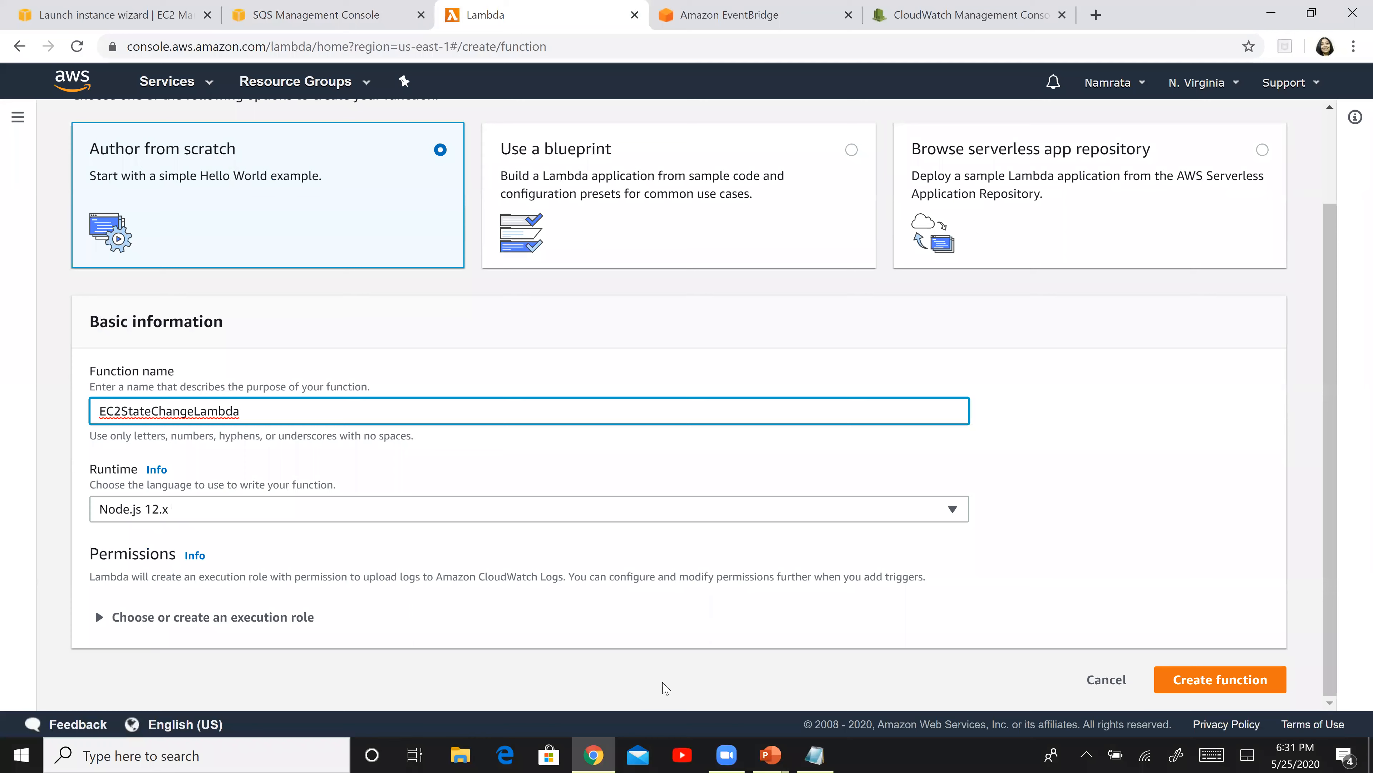
click(100, 618)
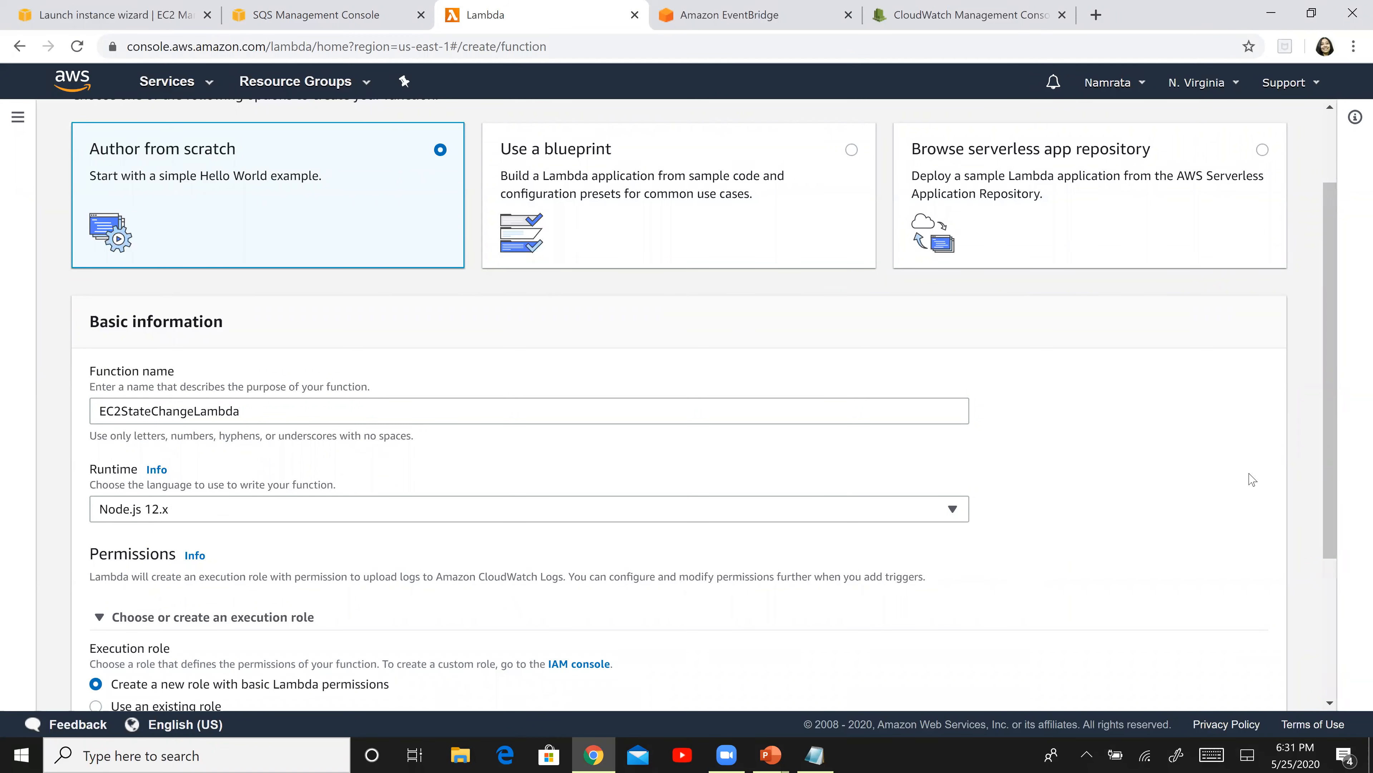
scroll(1354, 617, down, 4)
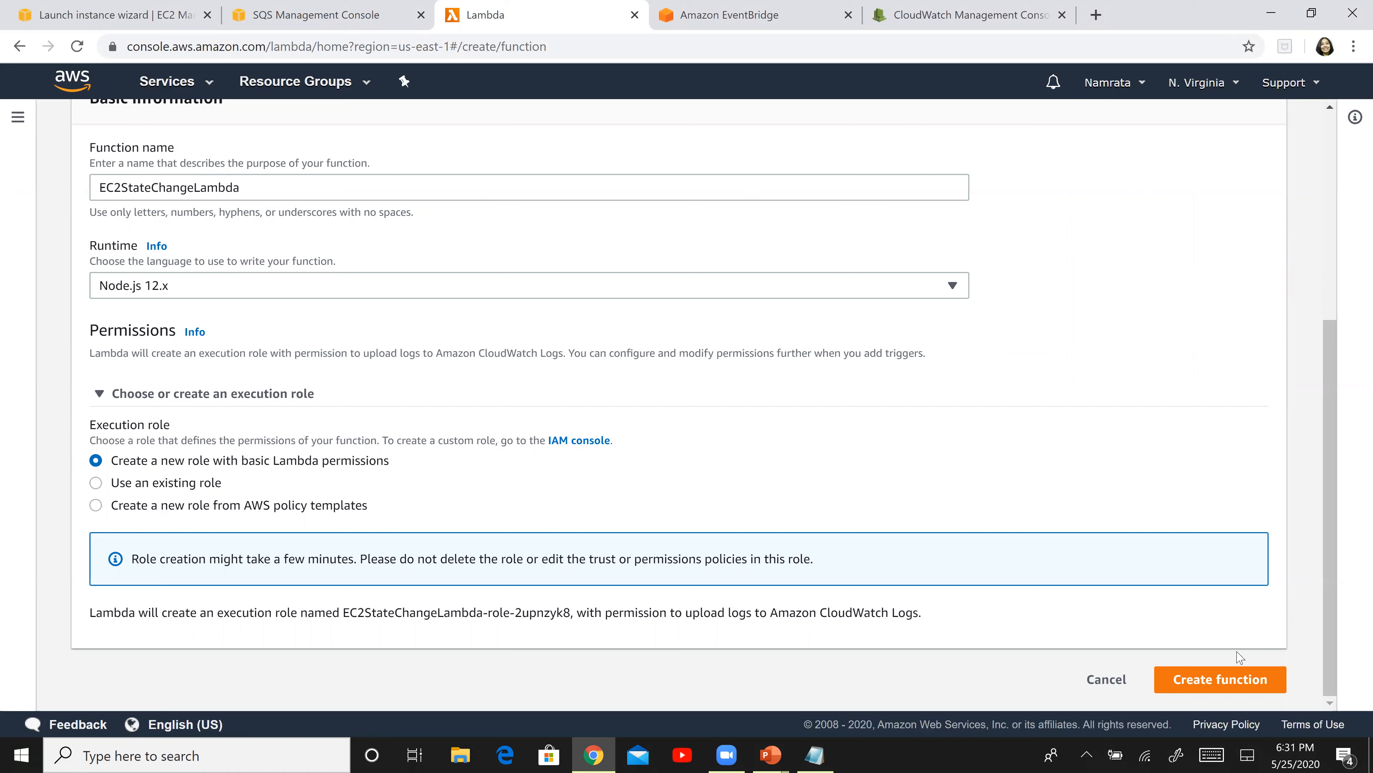
click(1238, 661)
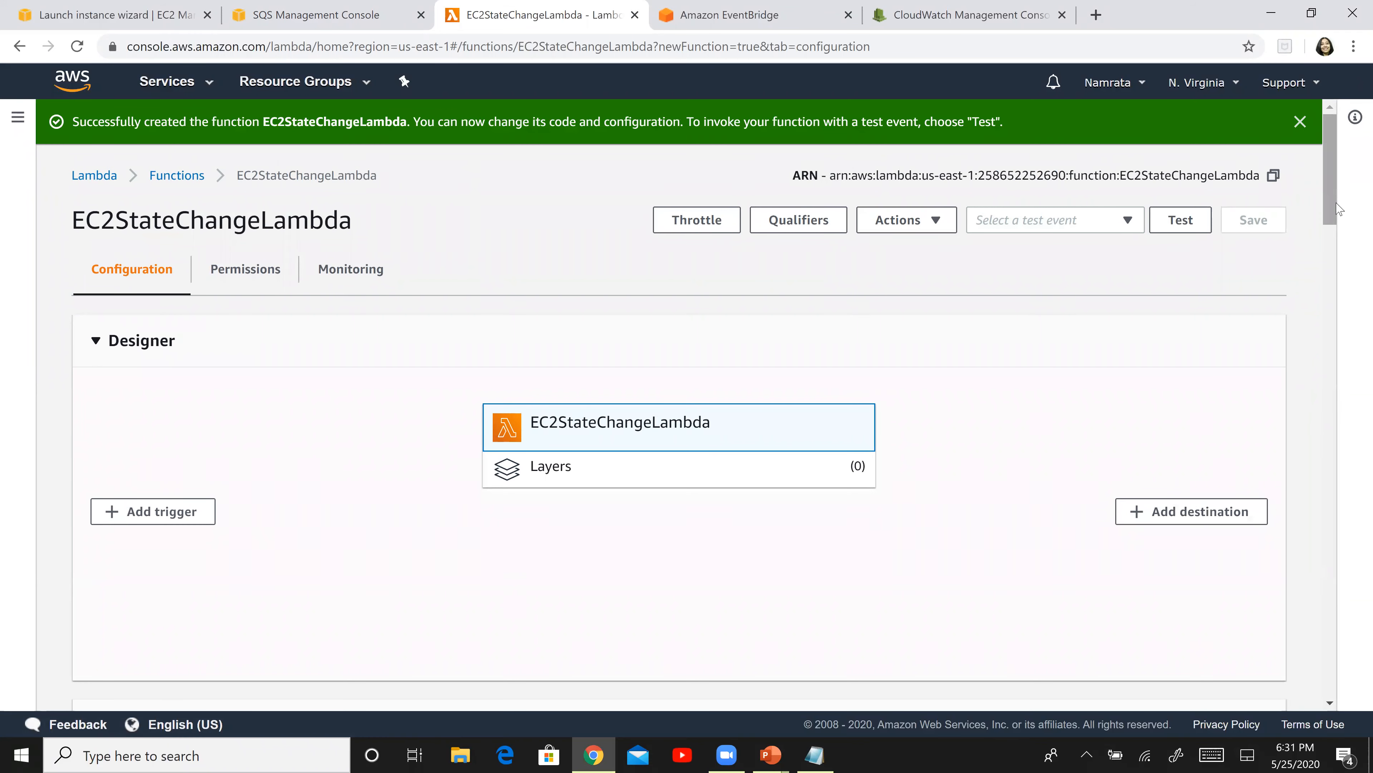
- Examine the default index.js handler, then switch to Notepad and review the prepared Lambda code's event logging lines and response block
drag(1335, 232, 1342, 311)
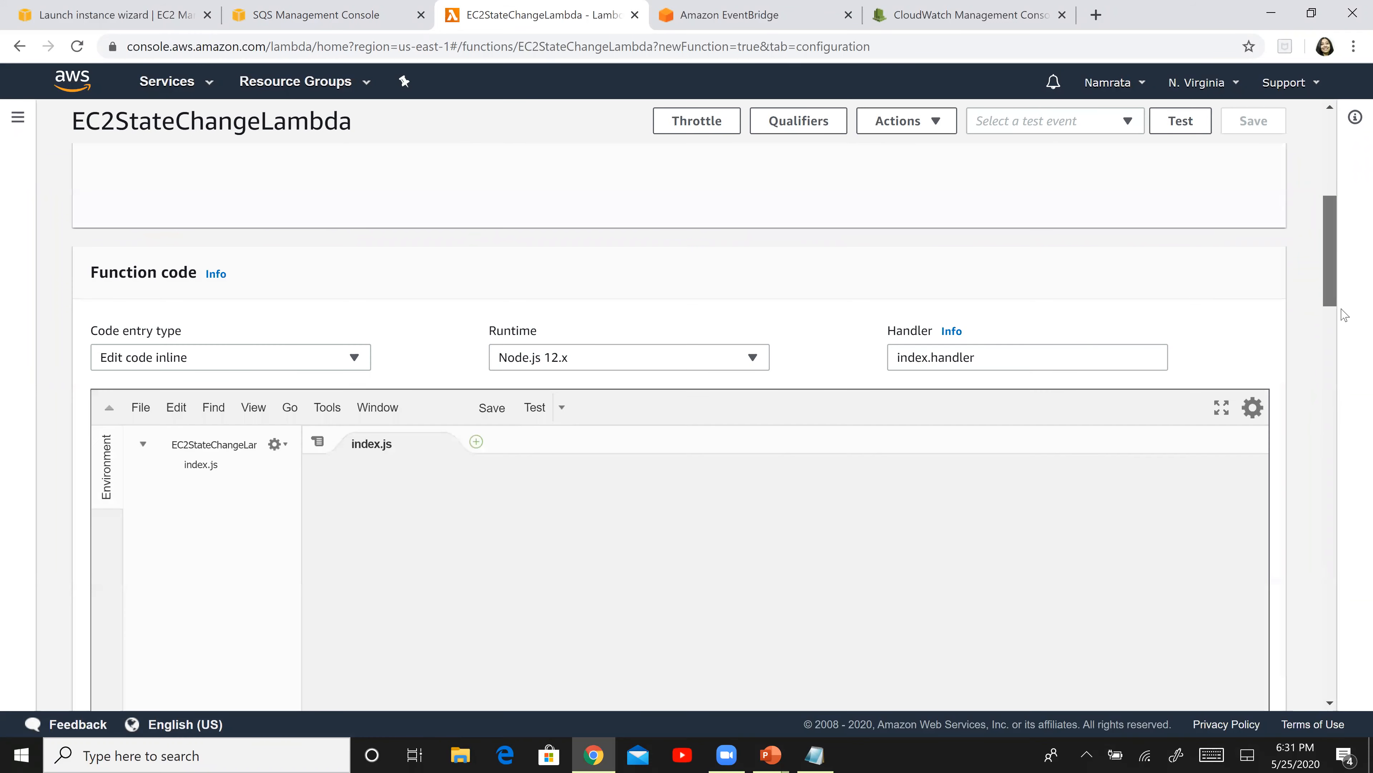
scroll(678, 466, down, 3)
click(680, 465)
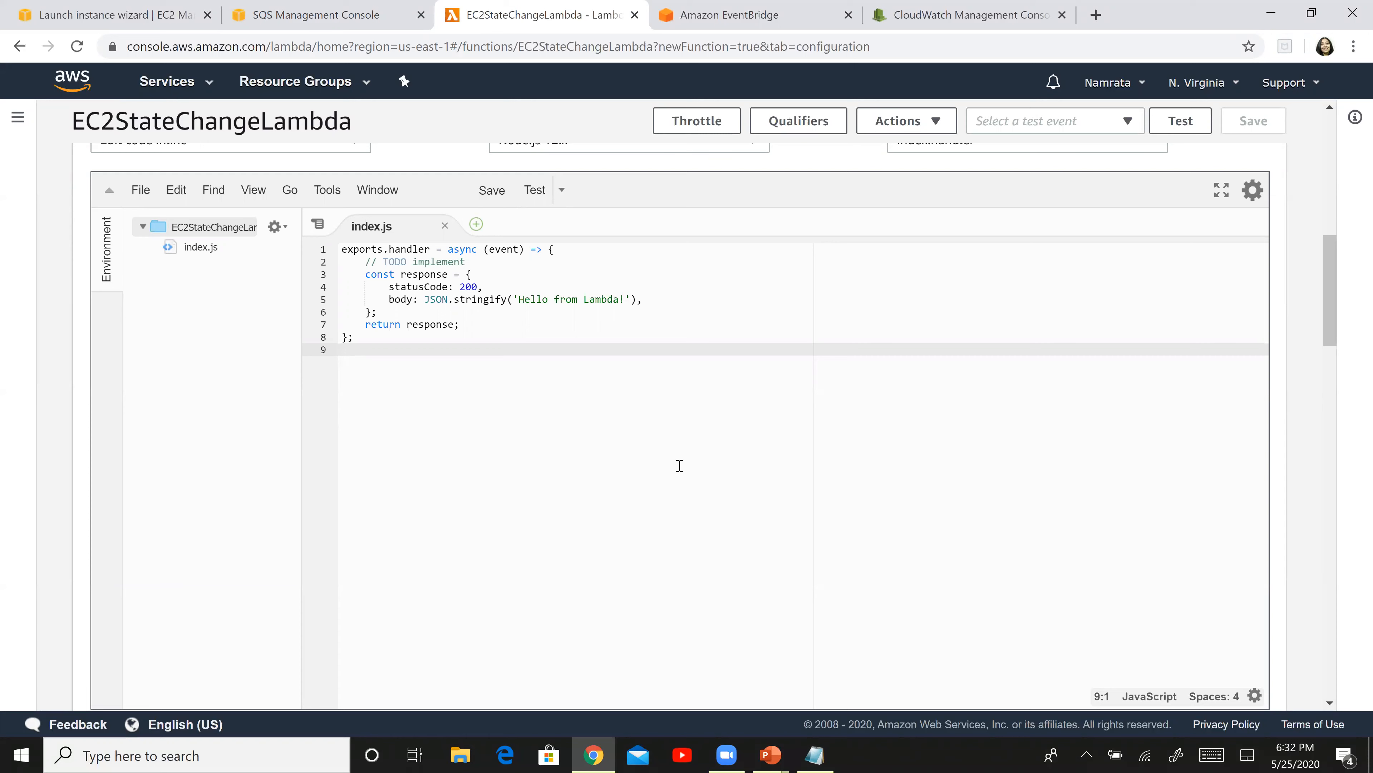
click(815, 754)
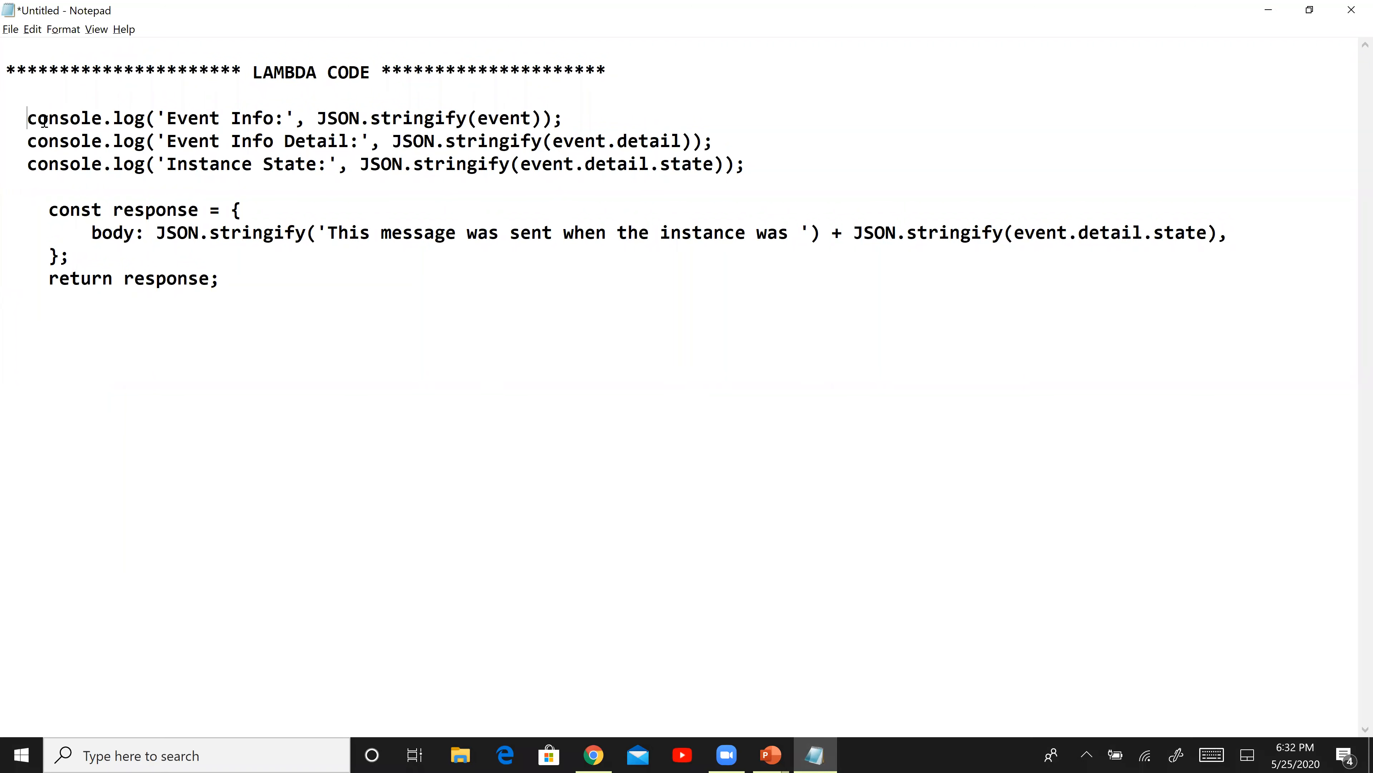
key(shift+Down)
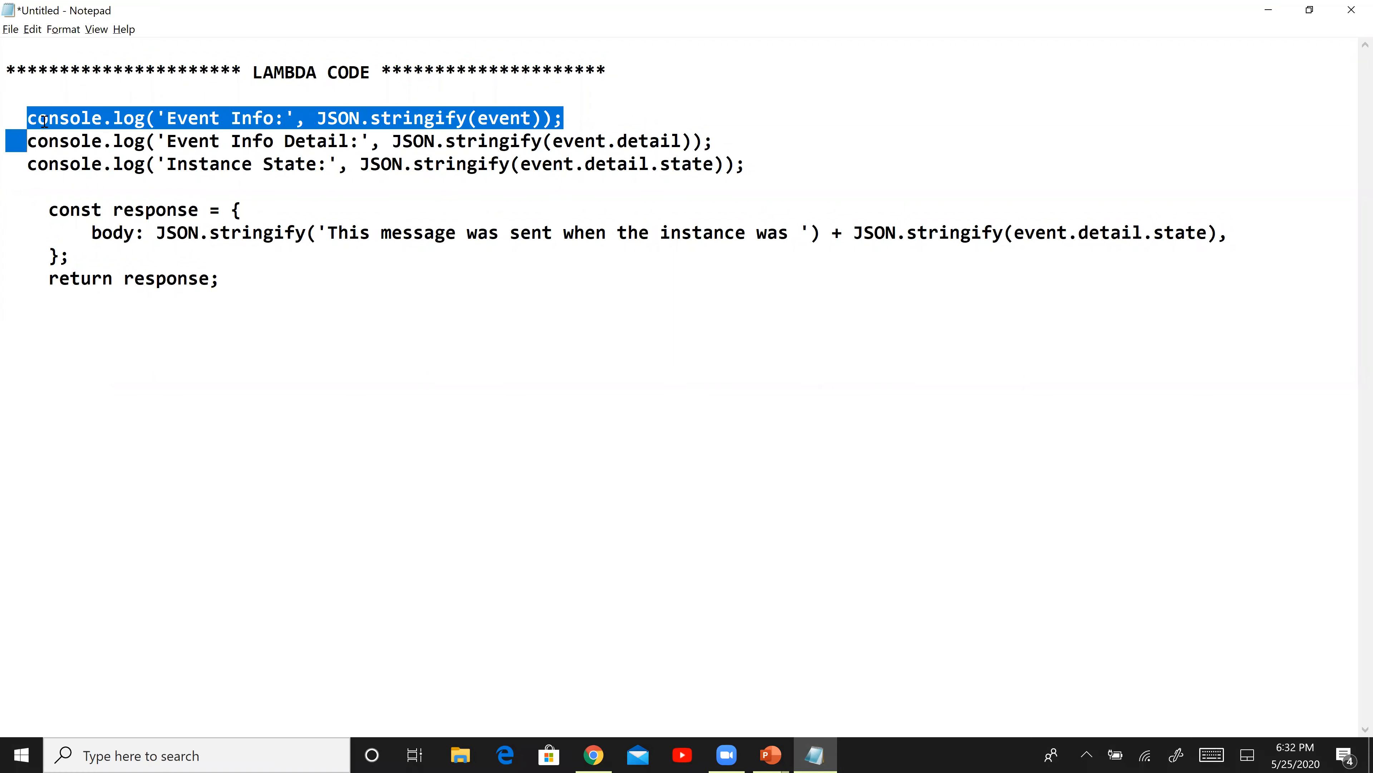
key(shift+Down)
key(shift+Down)
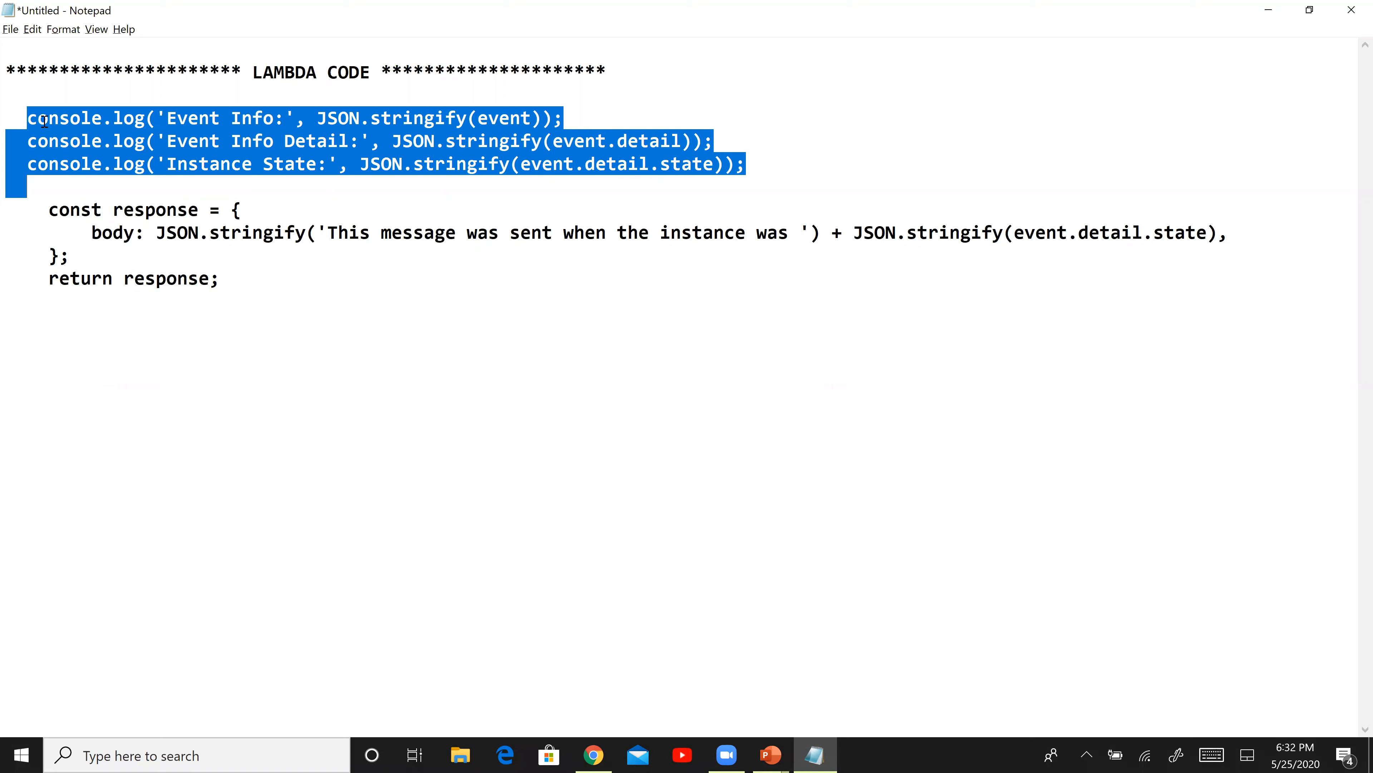
key(Down)
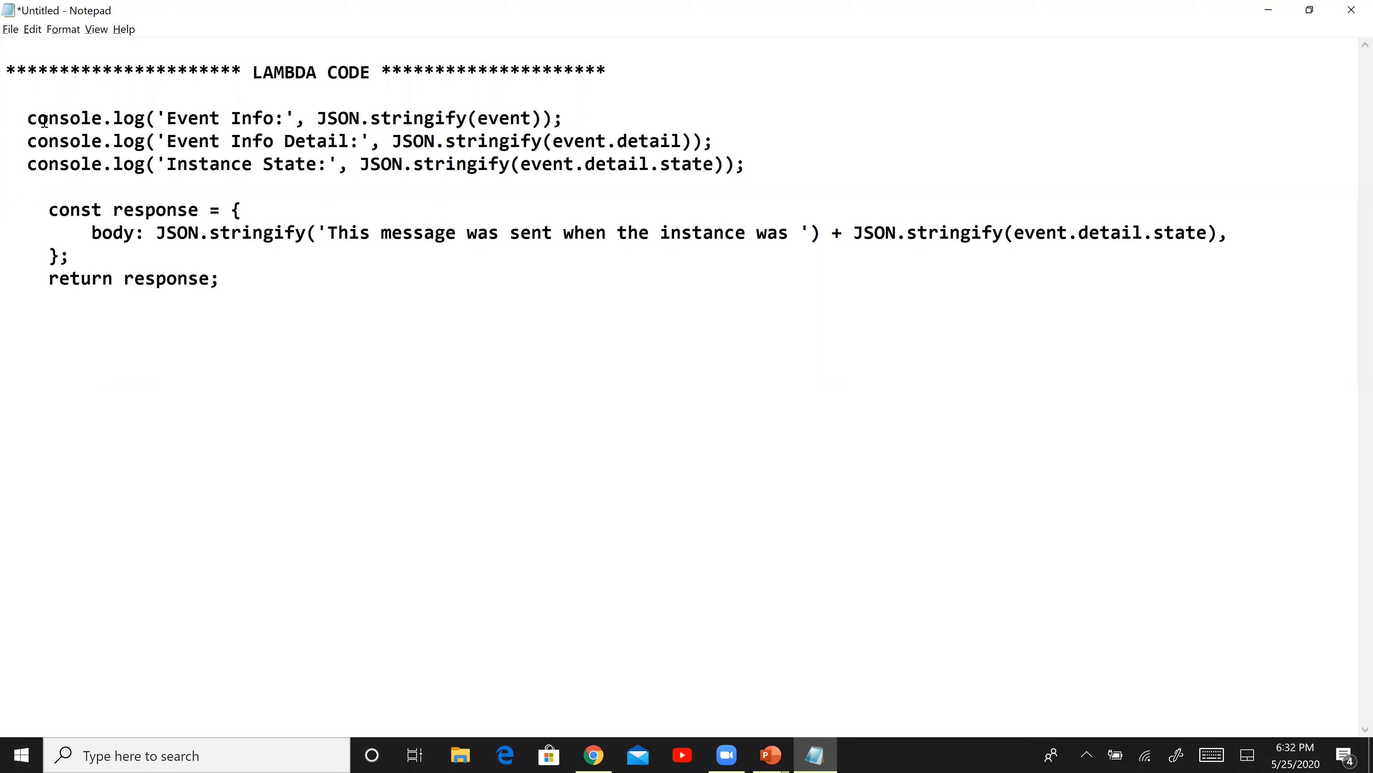
key(shift+Down)
key(shift+Down)
key(shift+Down)
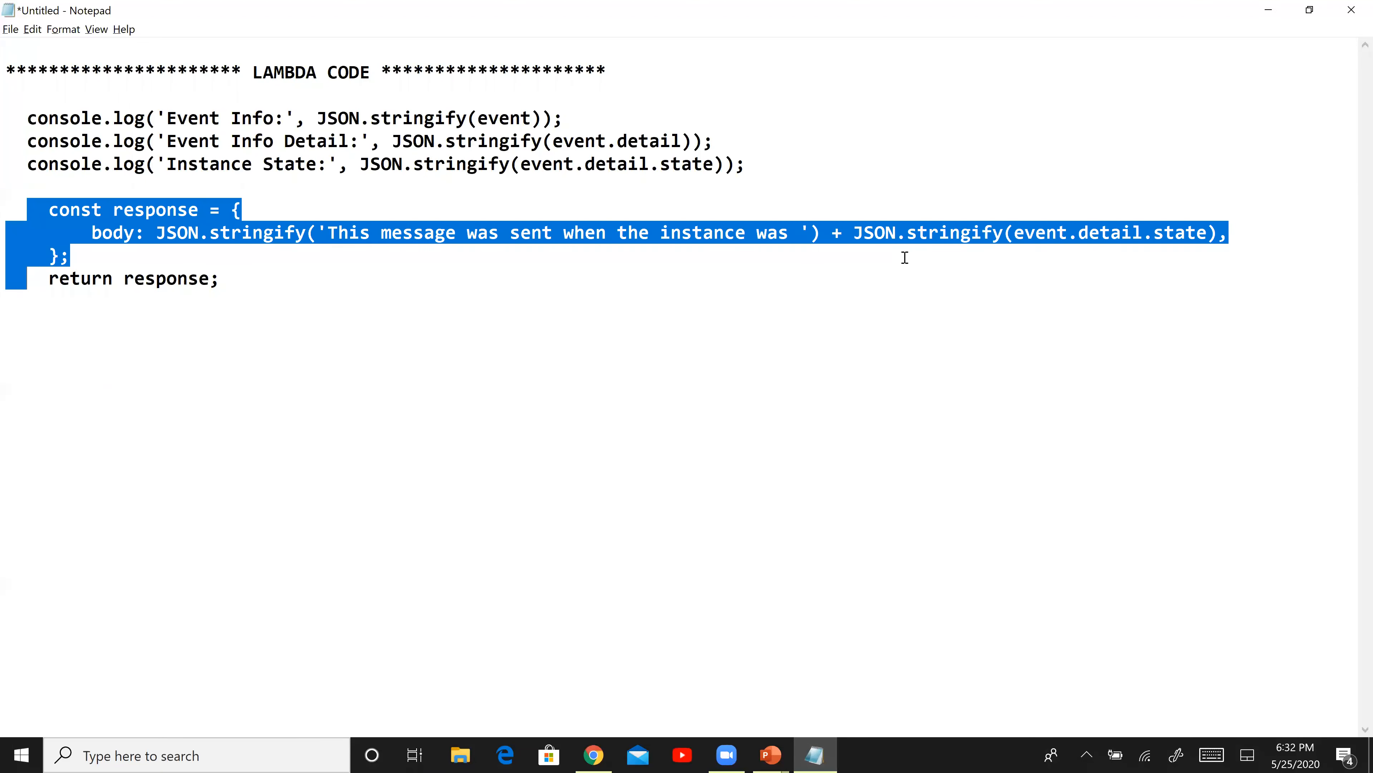
click(576, 266)
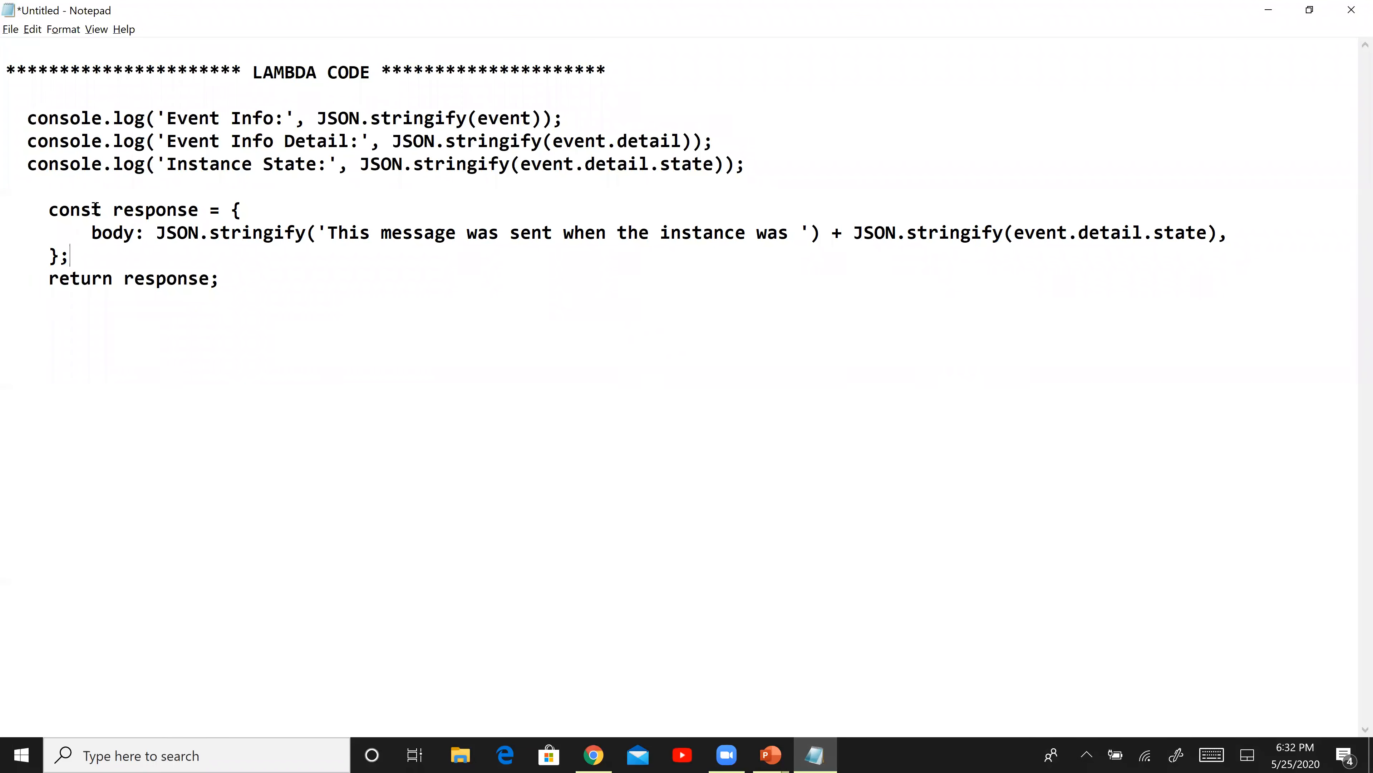
- Copy the prepared code in Notepad from the first console.log line through return response; and switch back to the browser's index.js editor
key(shift+Down)
key(shift+Down)
key(shift+Down)
key(shift+Down)
key(shift+Down)
key(shift+Down)
key(shift+Down)
key(shift+Down)
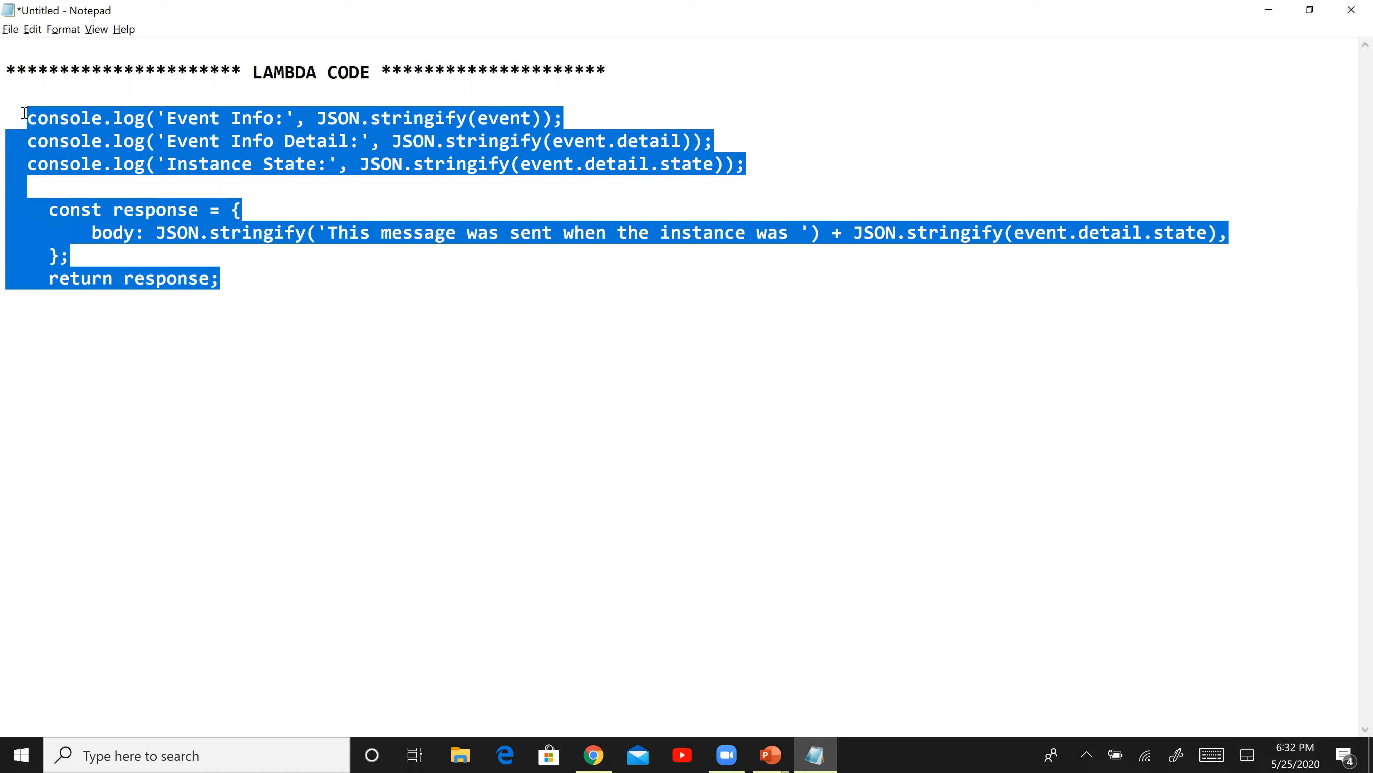
key(alt+Tab)
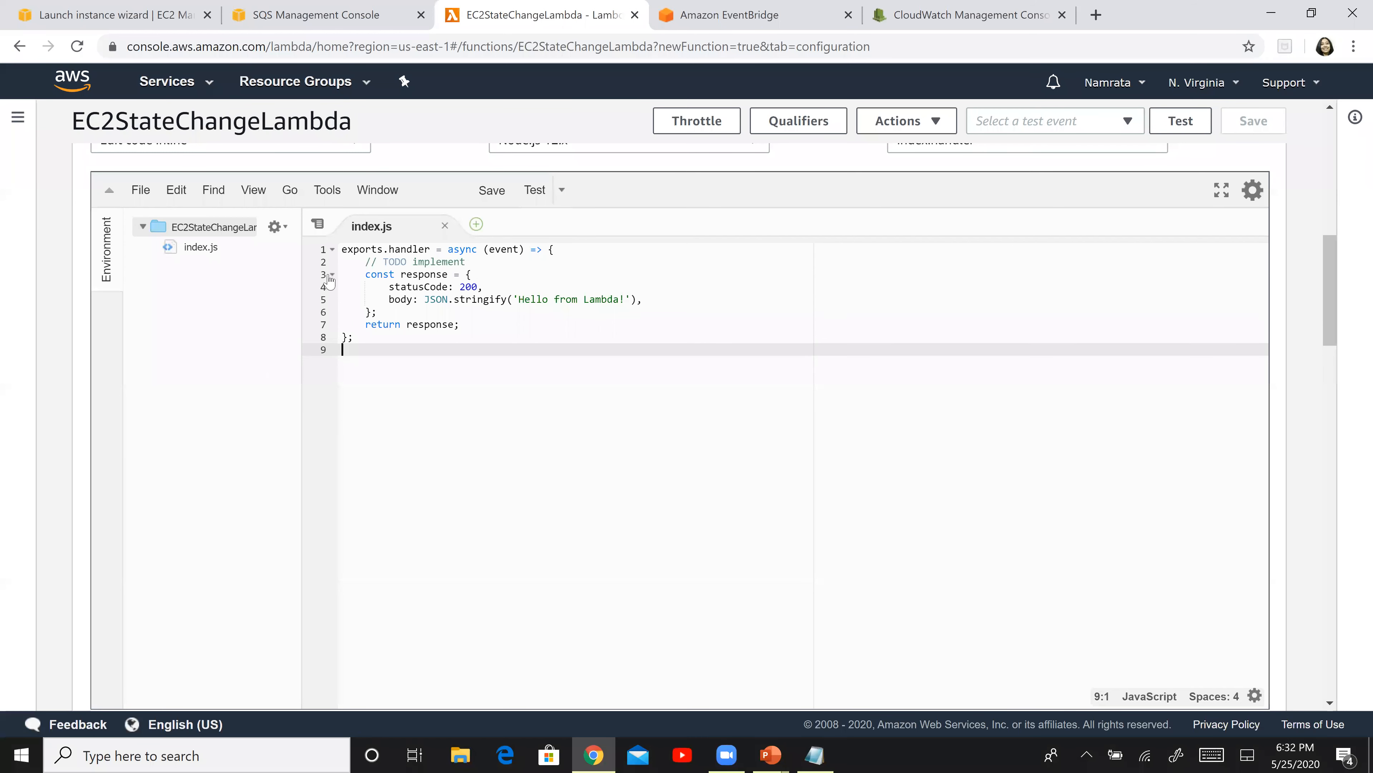
- Replace the default handler body in index.js with the copied logging and response code, remove the extra blank line, and save the function
click(358, 266)
key(shift+Down)
key(shift+Down)
key(shift+Down)
key(shift+Down)
key(shift+Down)
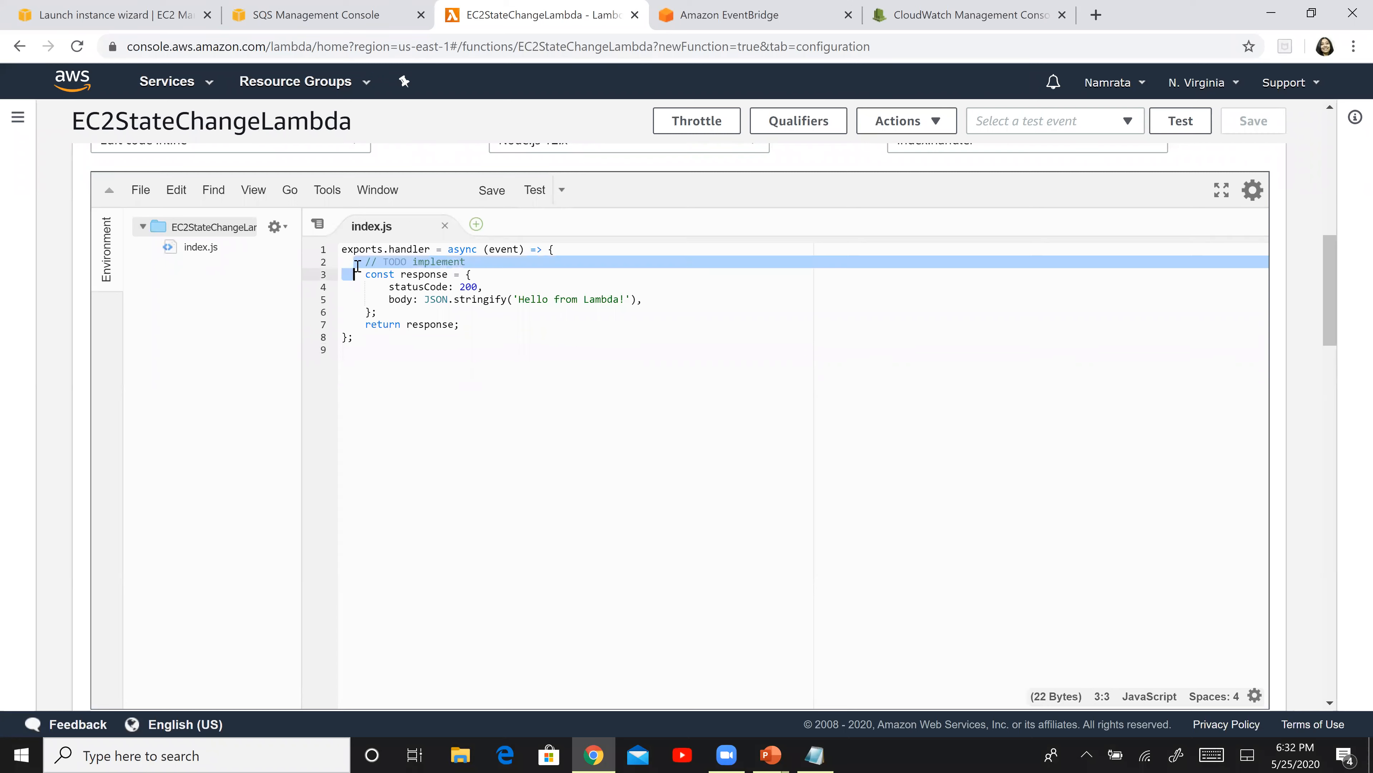
key(shift+Right)
key(shift+Right)
key(shift+Right)
key(shift+Right)
key(shift+Right)
key(shift+Right)
key(shift+Right)
key(shift+Right)
key(shift+Right)
key(shift+Right)
key(shift+Right)
key(shift+Right)
key(shift+Right)
key(shift+Right)
key(shift+Right)
key(shift+Right)
key(shift+Right)
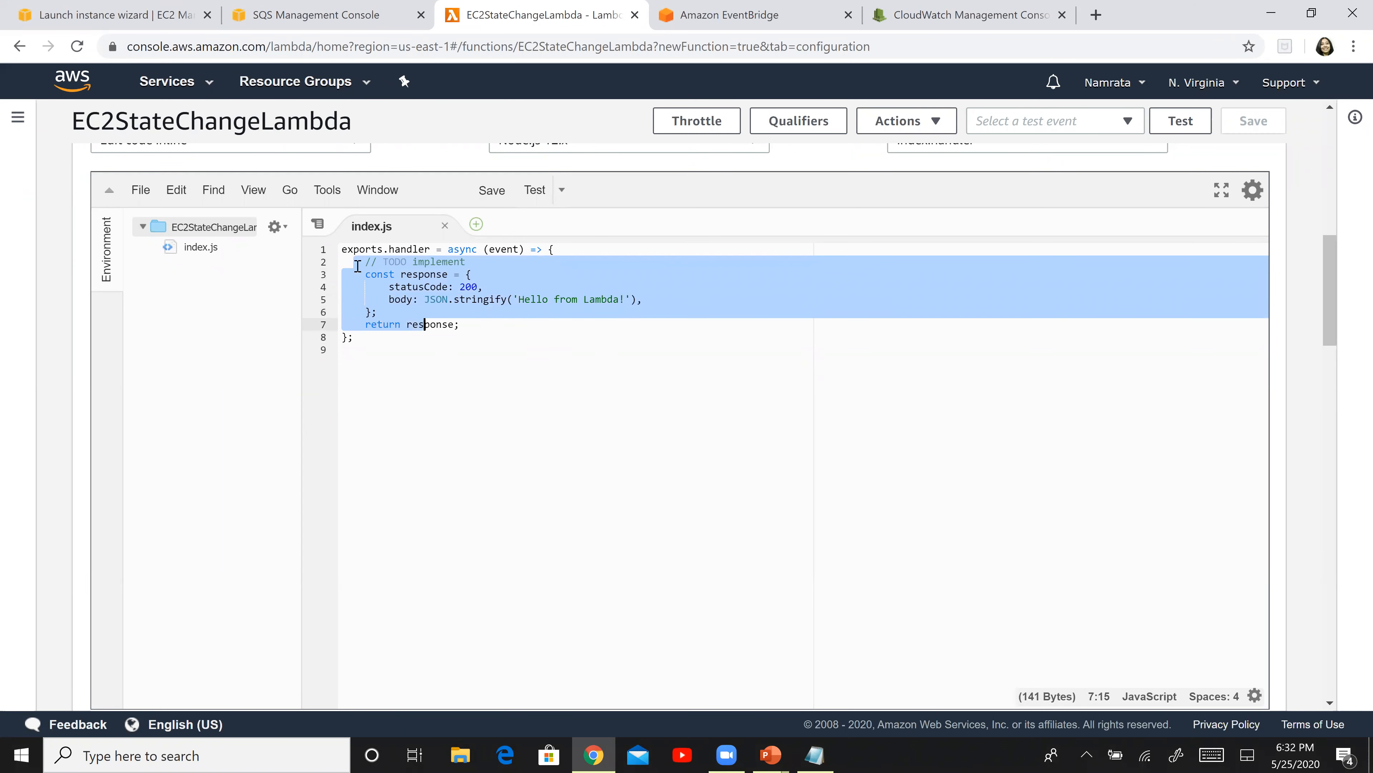
key(shift+Right)
text(console.log('Event Info:', JSON.stringify(event));   console.log('Event Info Detail:', JSON.stringify(event.detail));   console.log('Instance State:', JSON.stringify(event.detail.state));      const response = {         body: JSON.stringify('This message was sent when the instance was ') + JSON.stringify(event.detail.state),     };     return response;)
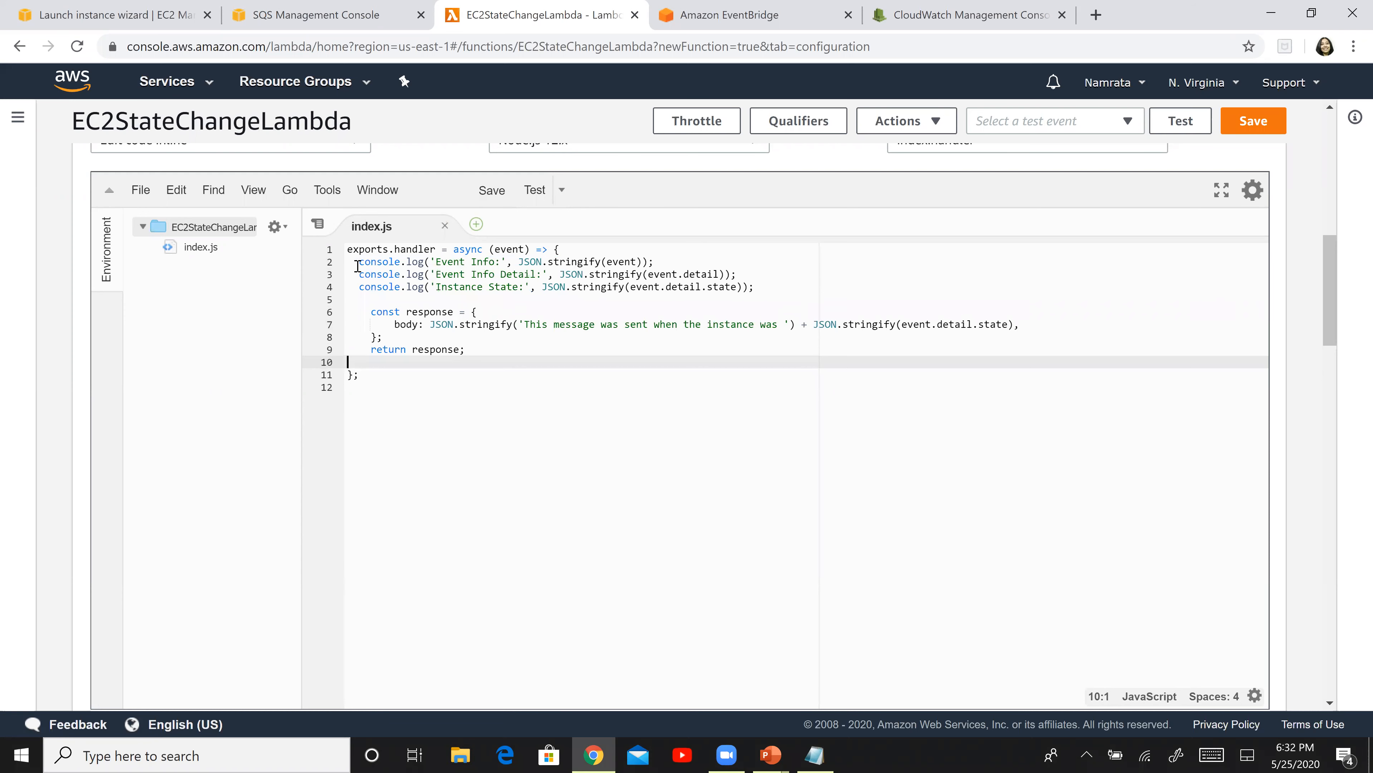
key(BackSpace)
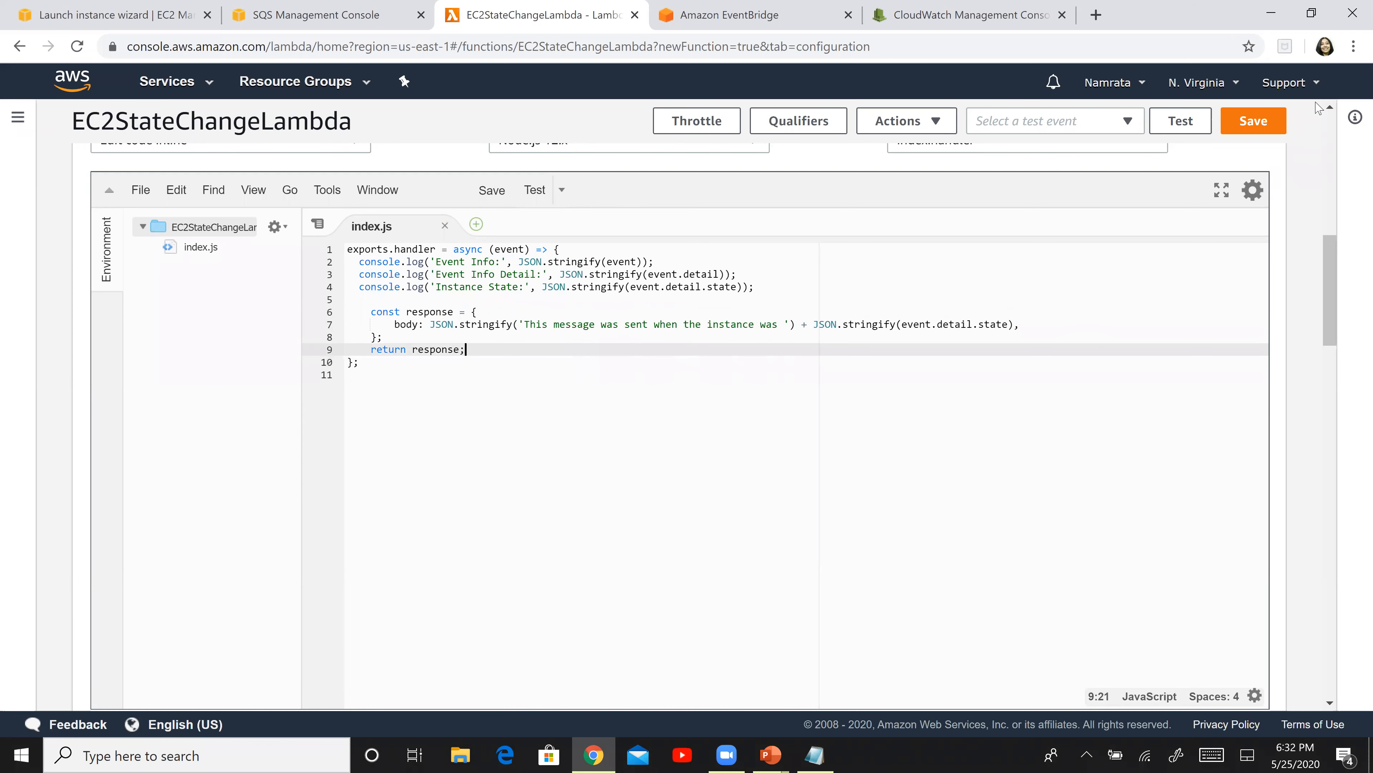
click(1265, 125)
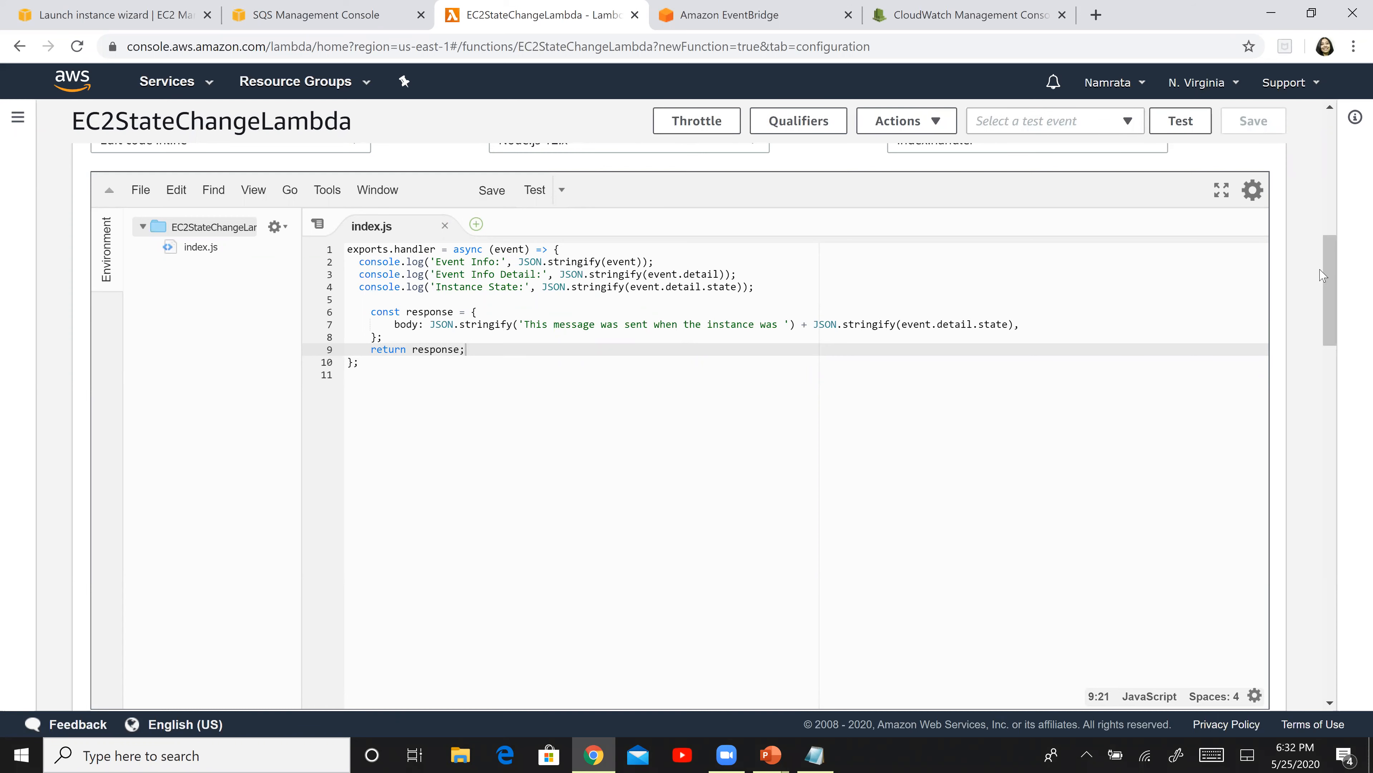
- Configure a destination for the function: asynchronous invocation, on success, SQS queue type, with EC2StateChangeStdQueue as the destination
scroll(1329, 145, up, 5)
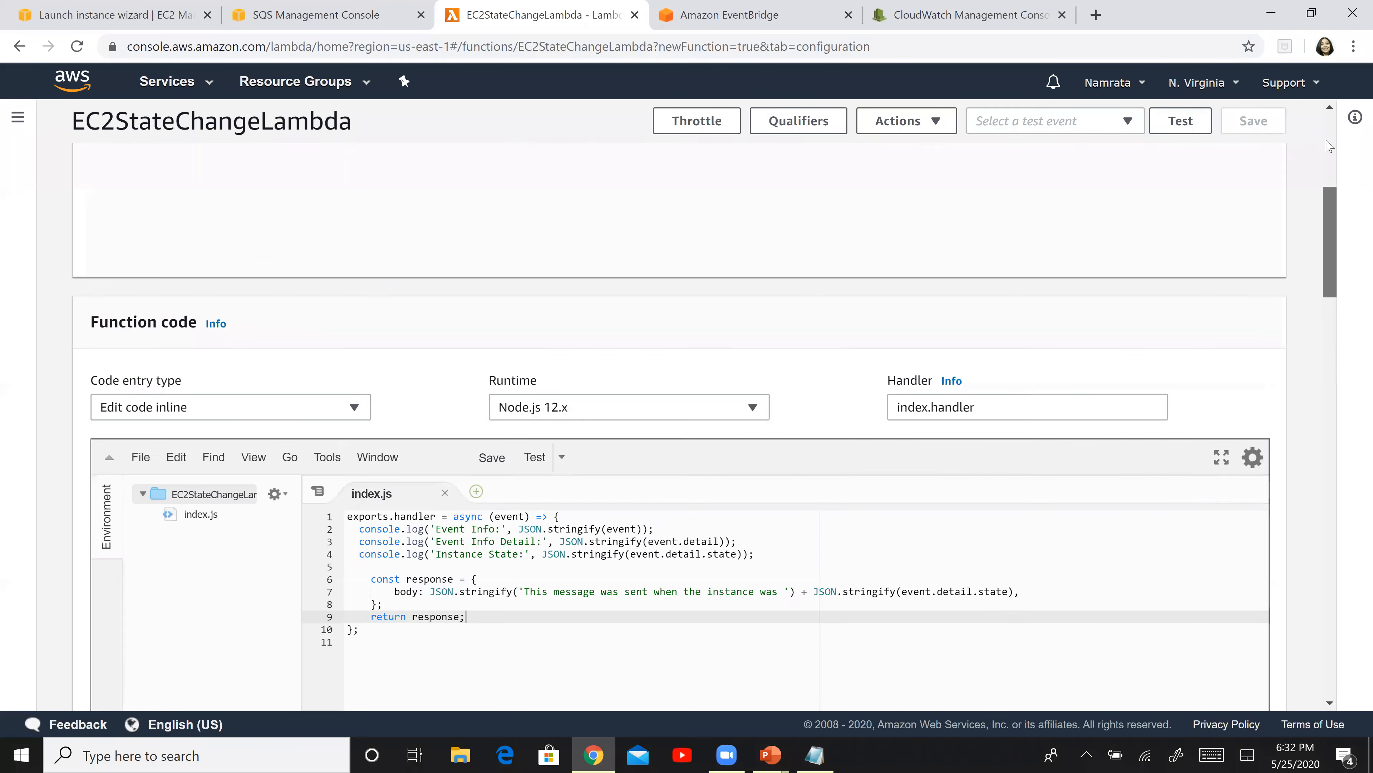
scroll(1326, 139, up, 6)
scroll(1326, 139, down, 2)
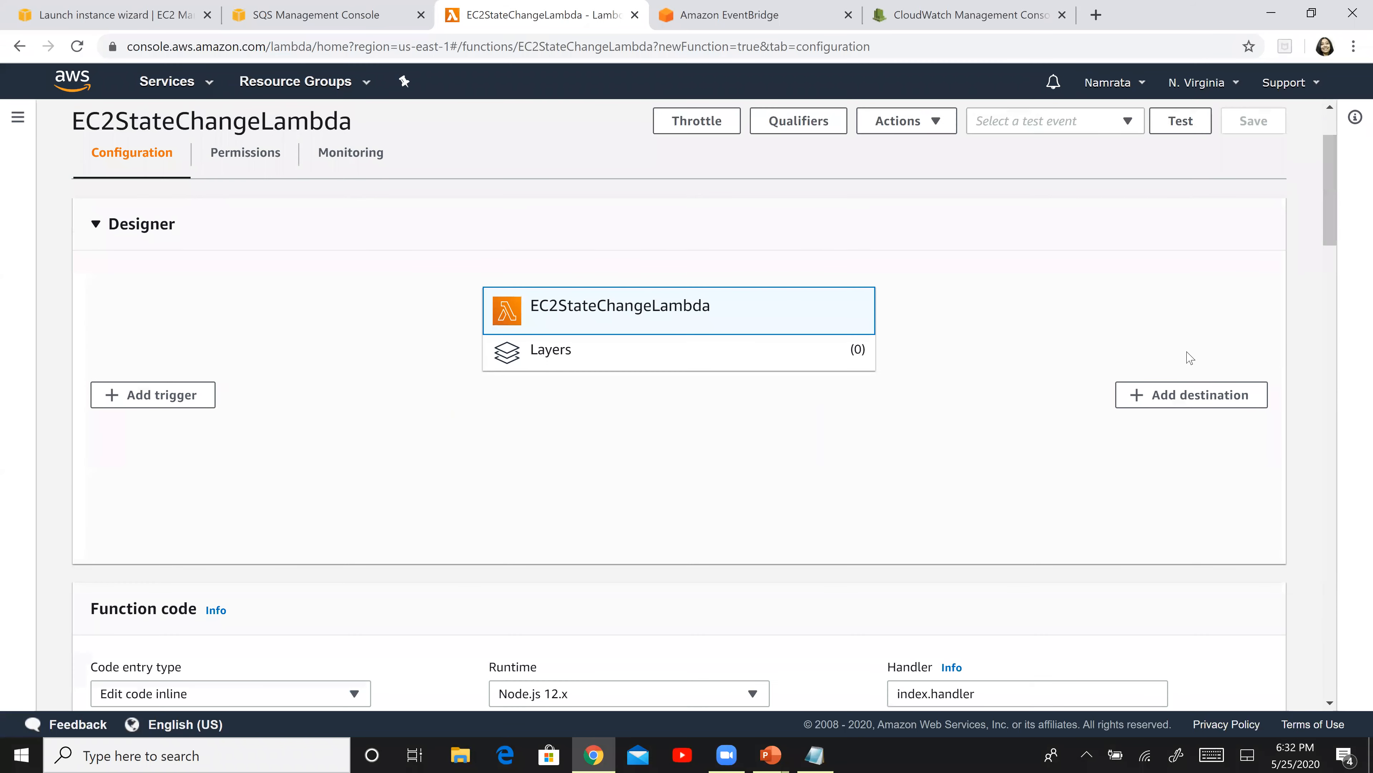
click(1163, 396)
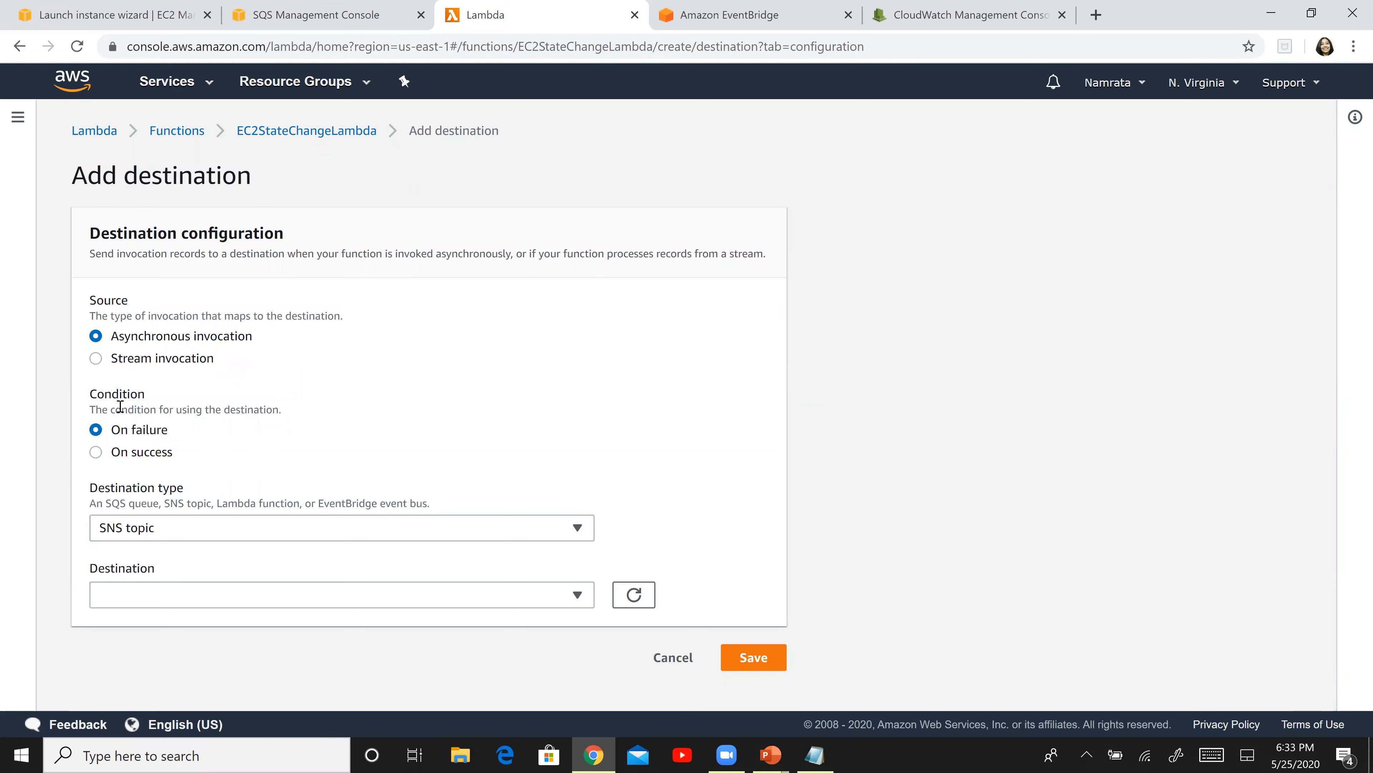
click(95, 453)
click(170, 535)
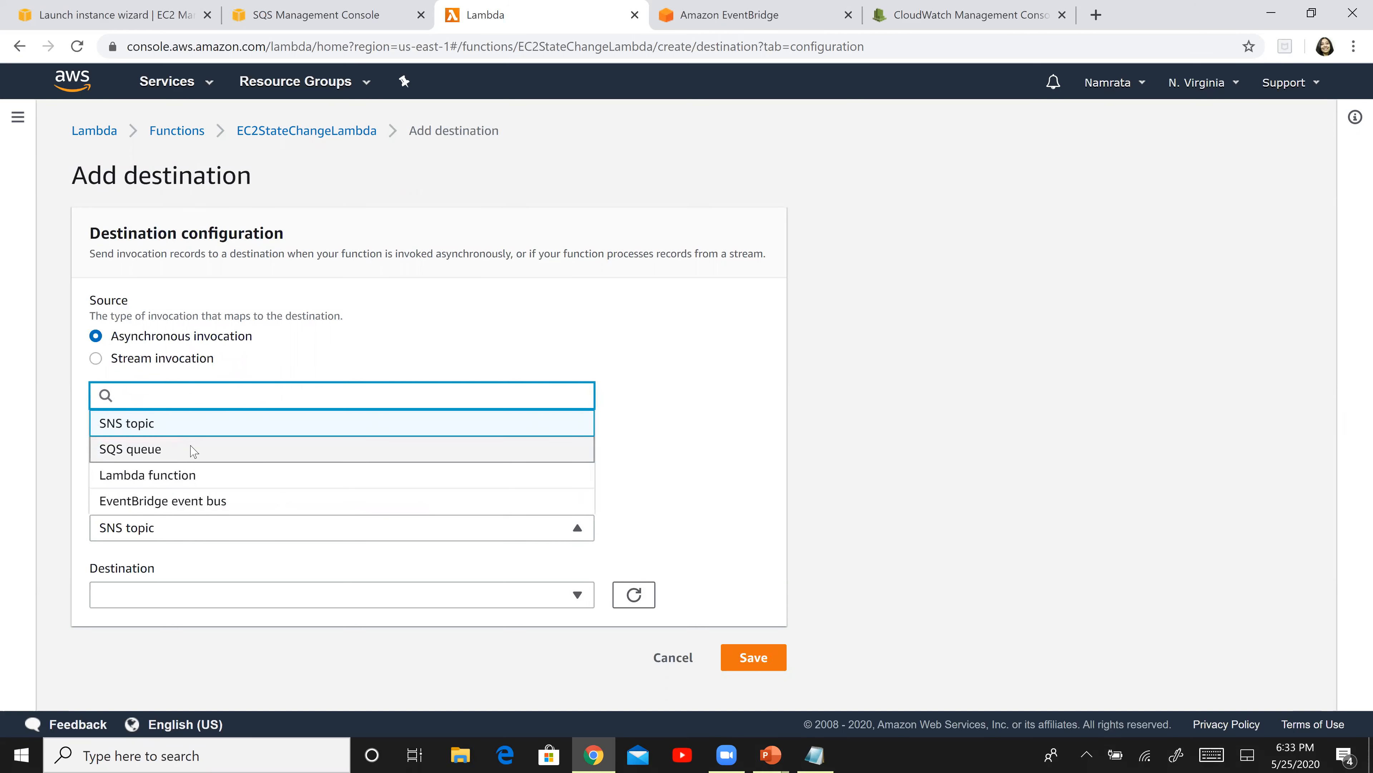
click(188, 450)
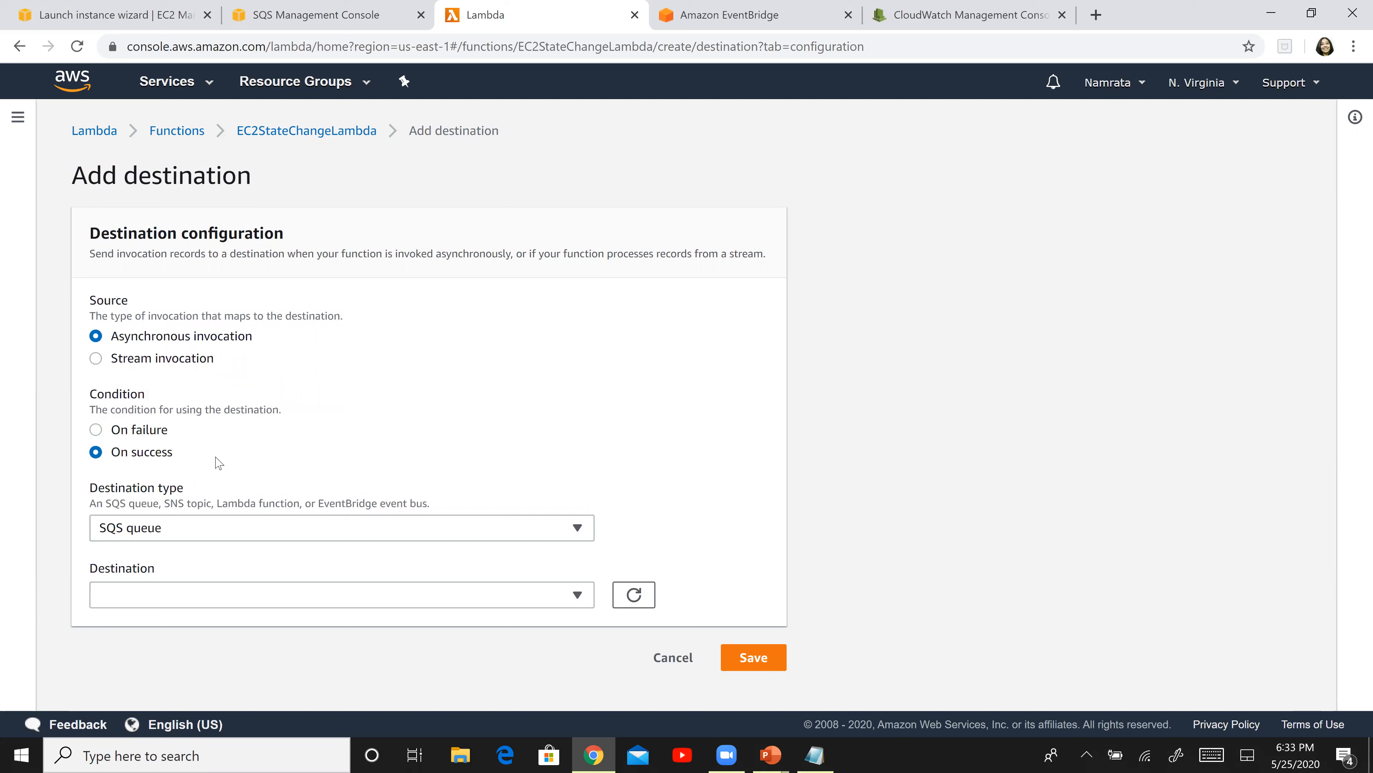
click(399, 604)
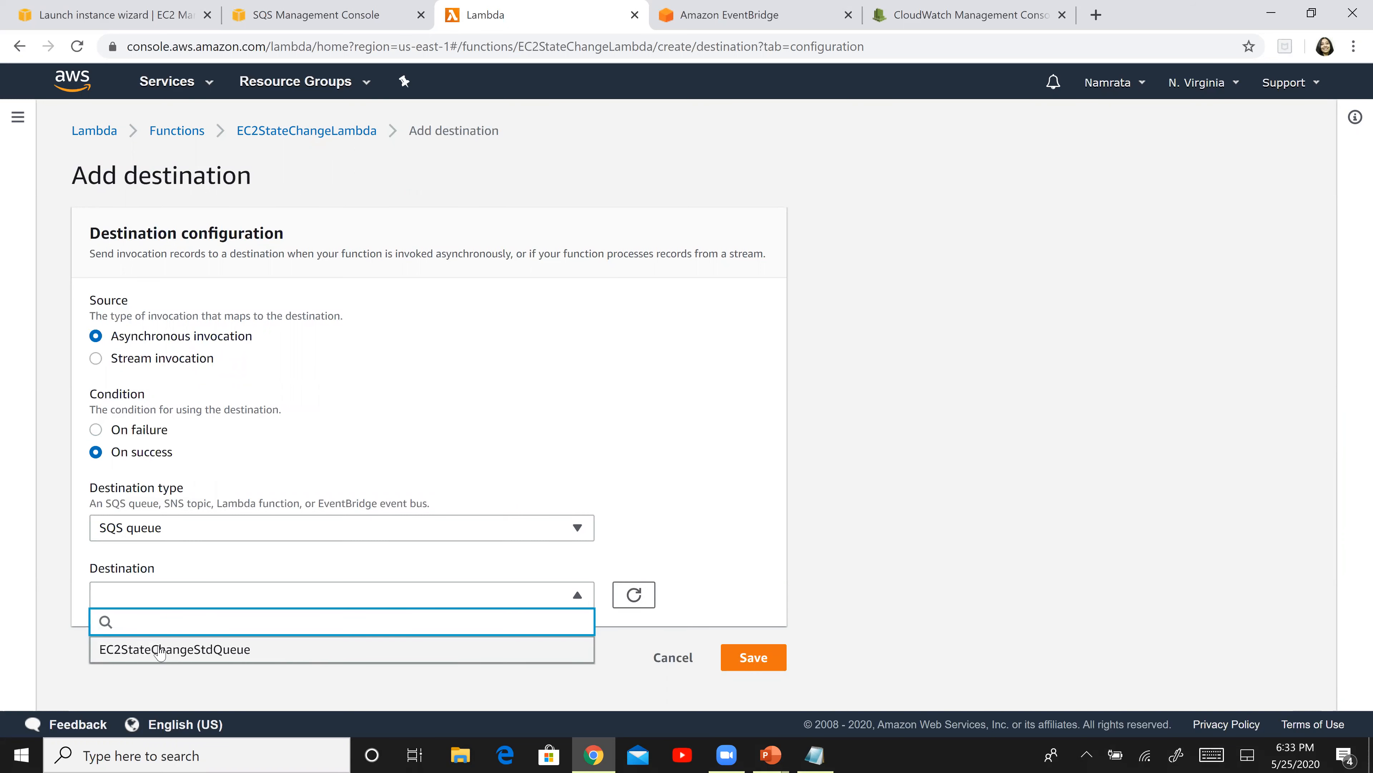
click(205, 649)
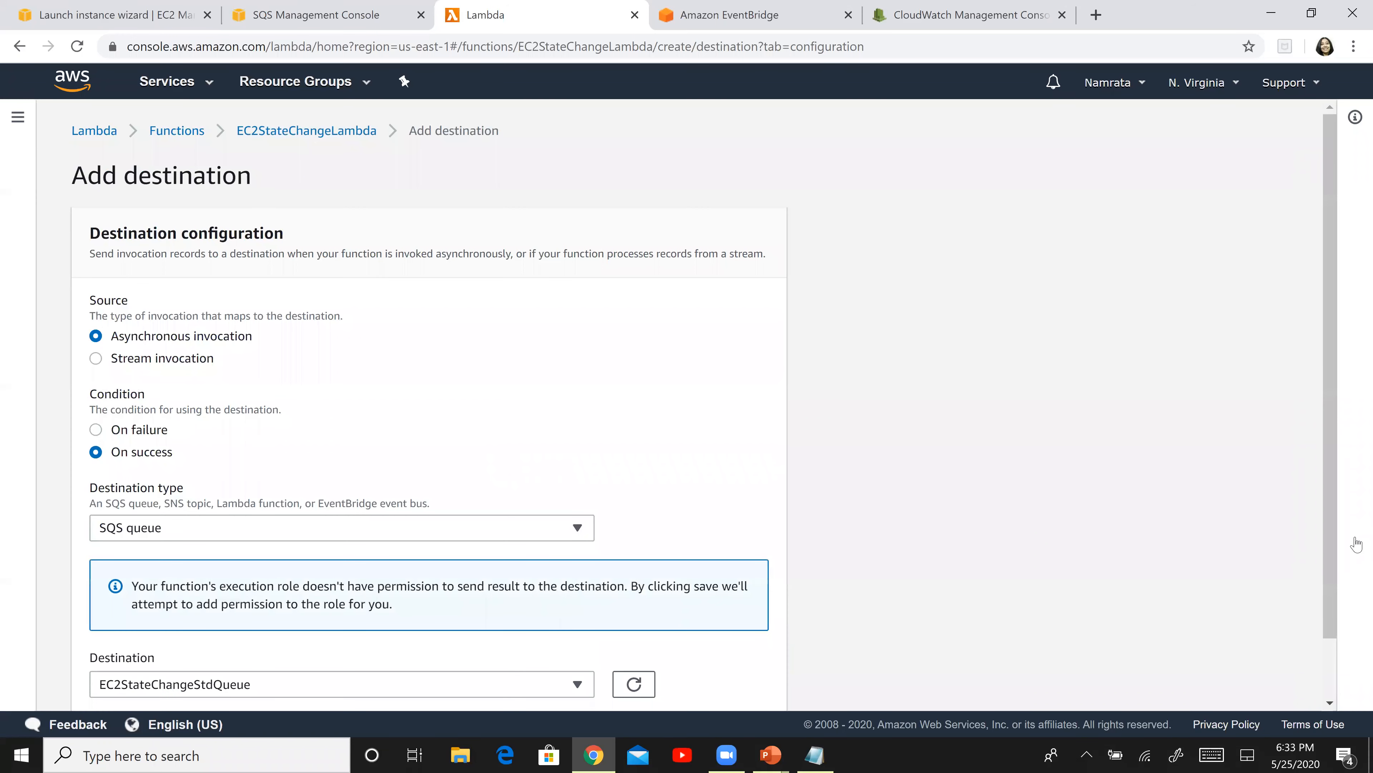
scroll(1334, 527, down, 2)
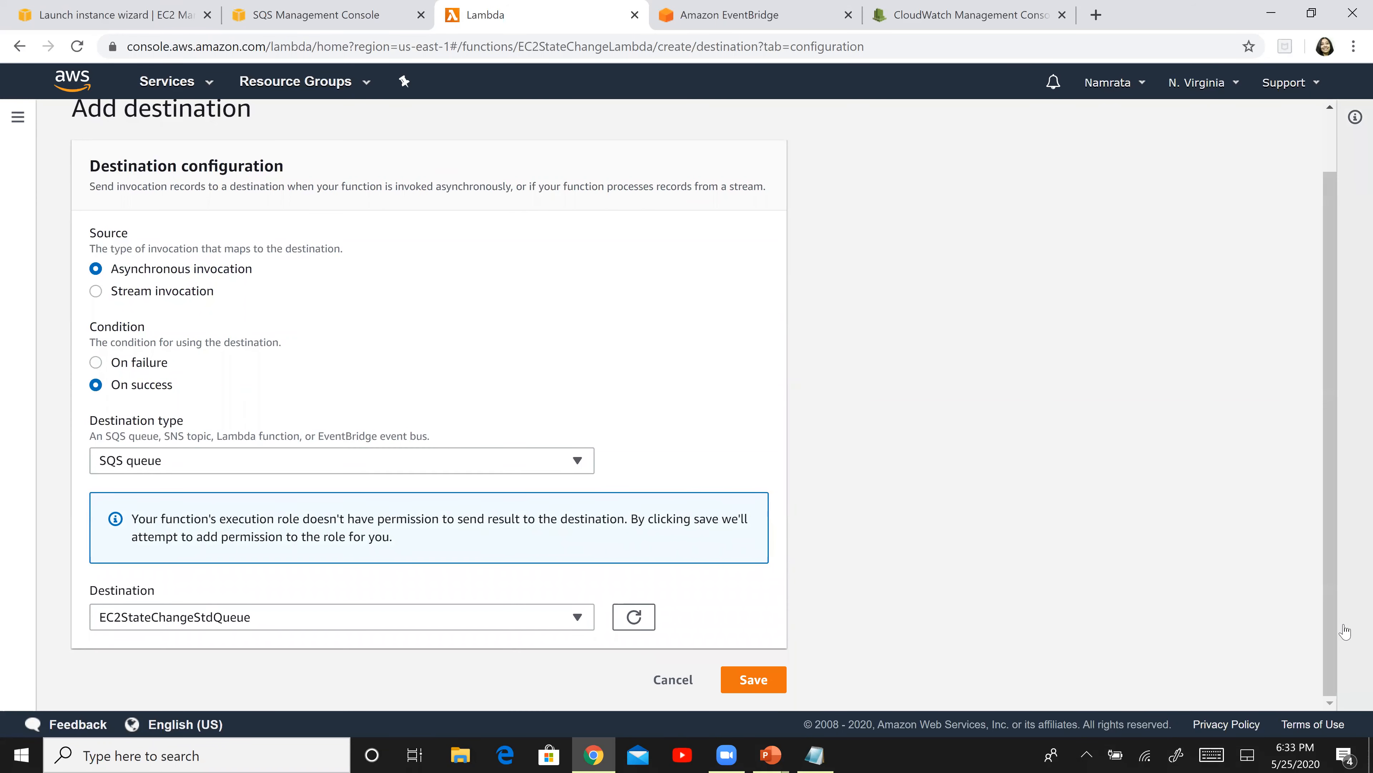
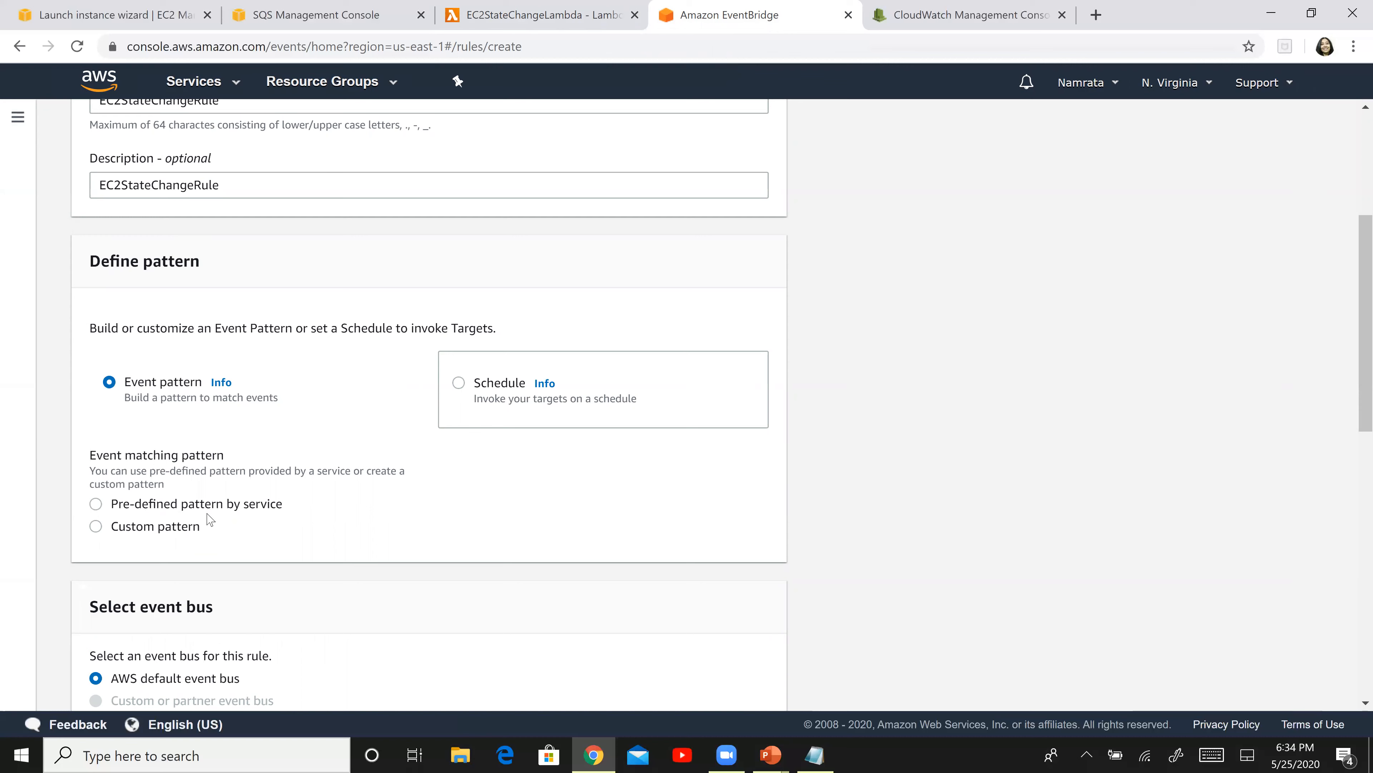
- Define the EventBridge rule's pattern as pre-defined by service, with provider AWS, service EC2 and event type EC2 Instance State-change Notification
click(96, 505)
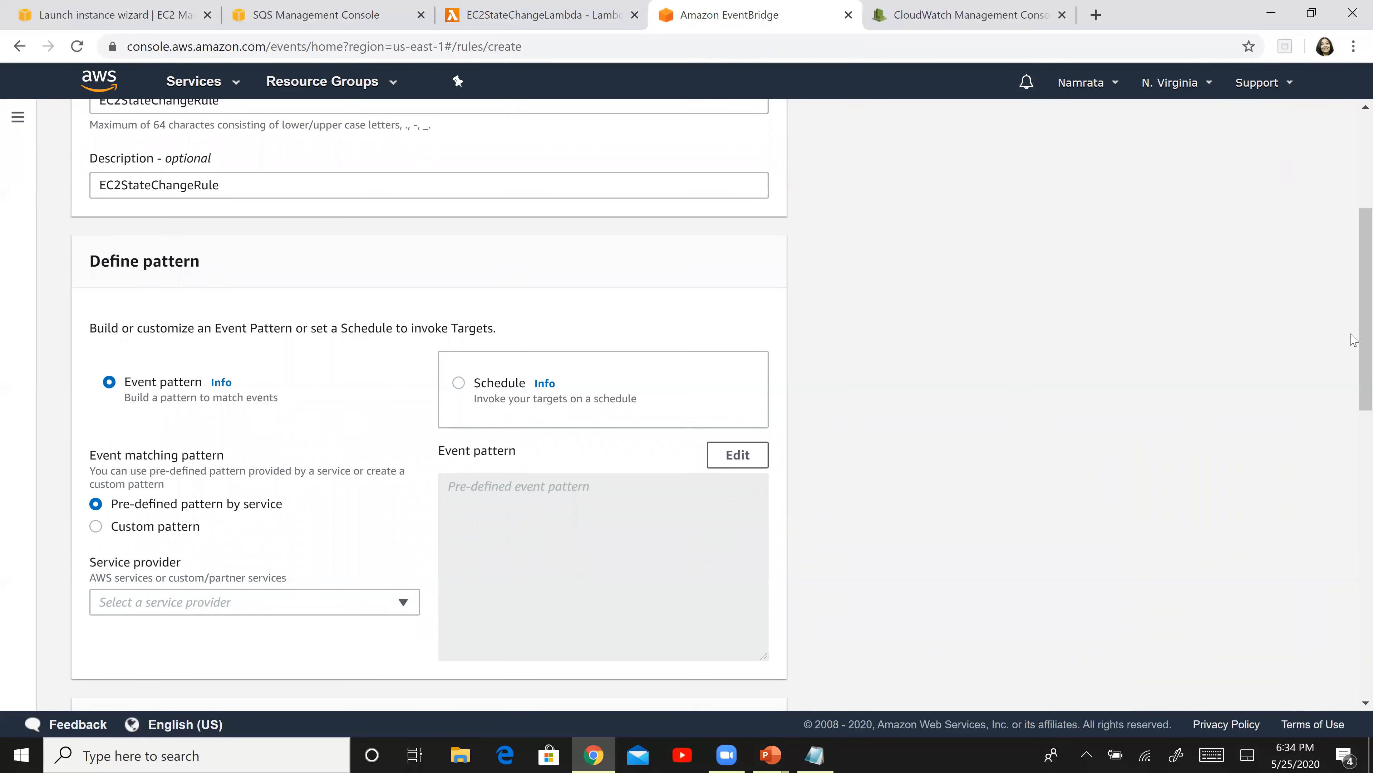
drag(1353, 342, 1355, 445)
click(402, 285)
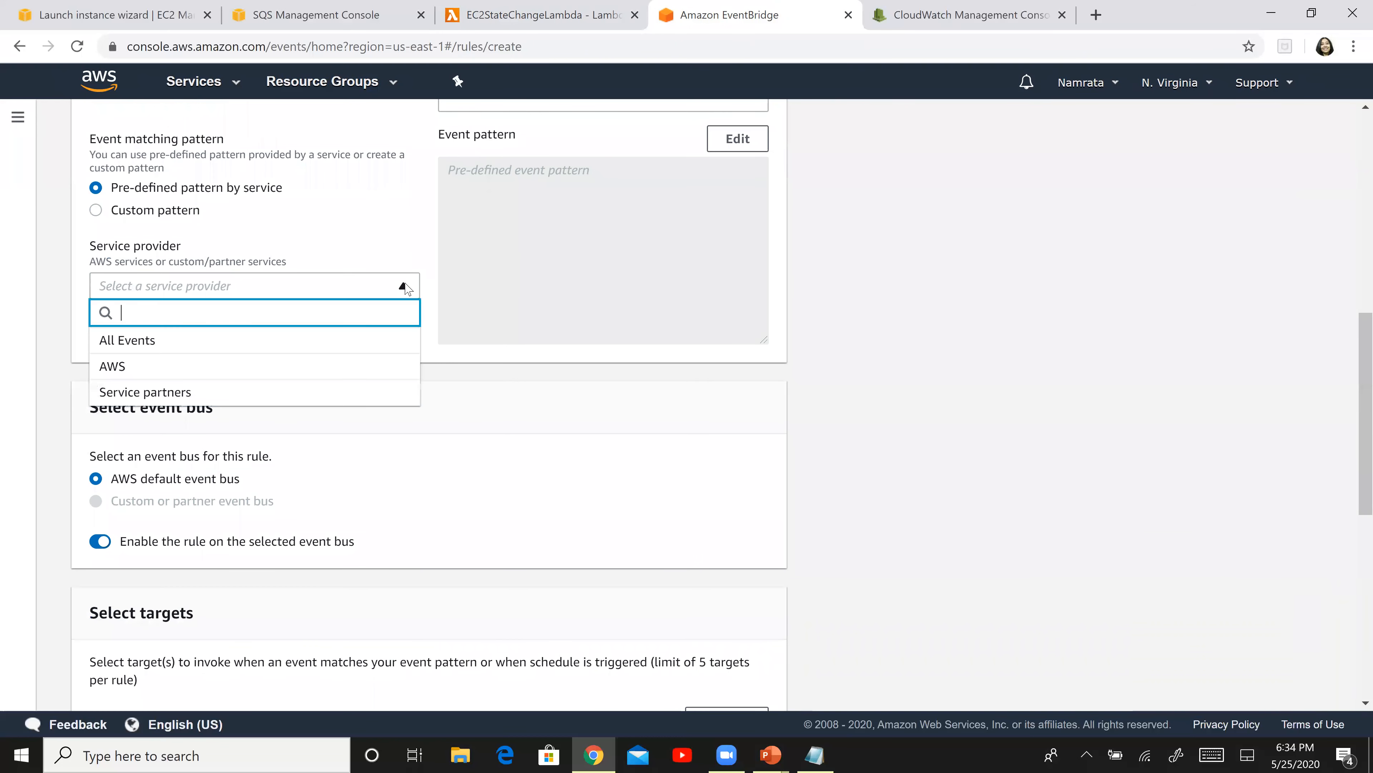
click(285, 366)
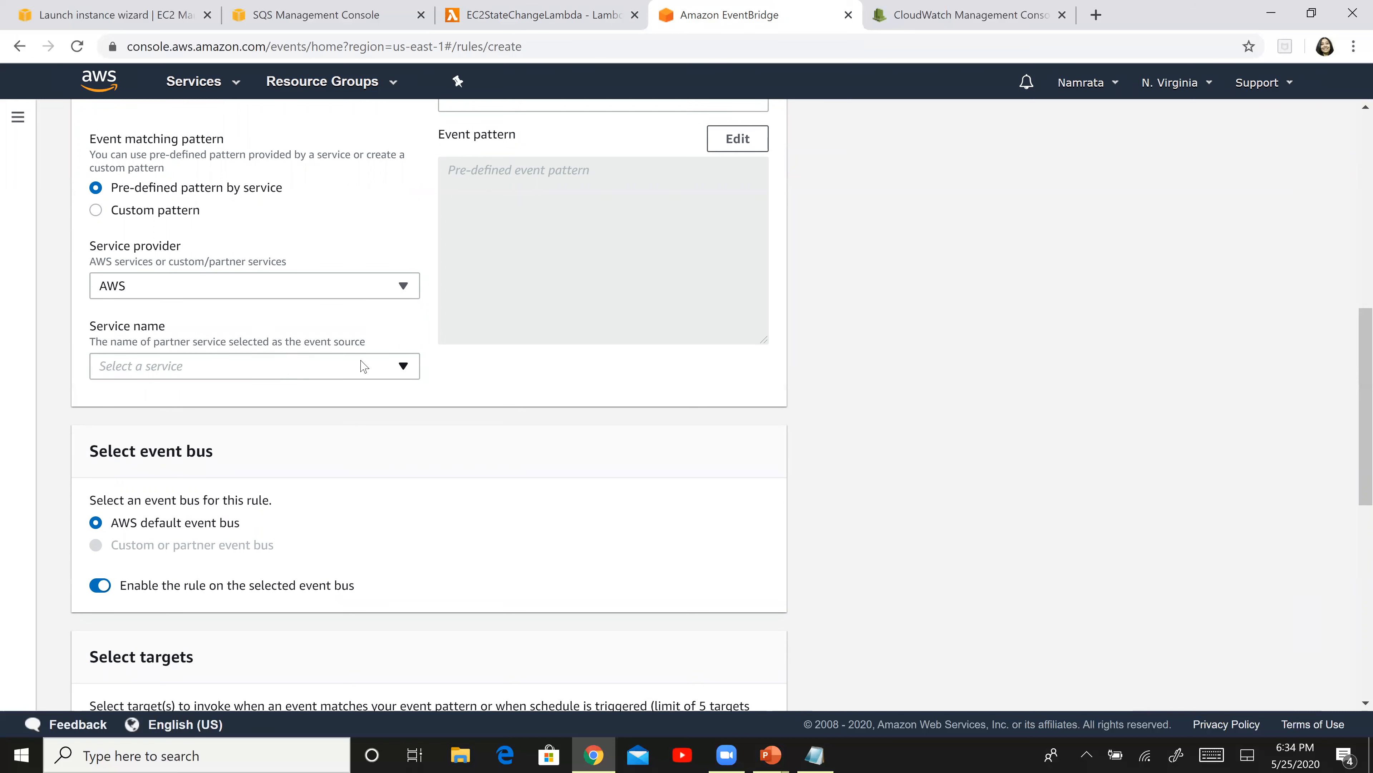
click(399, 367)
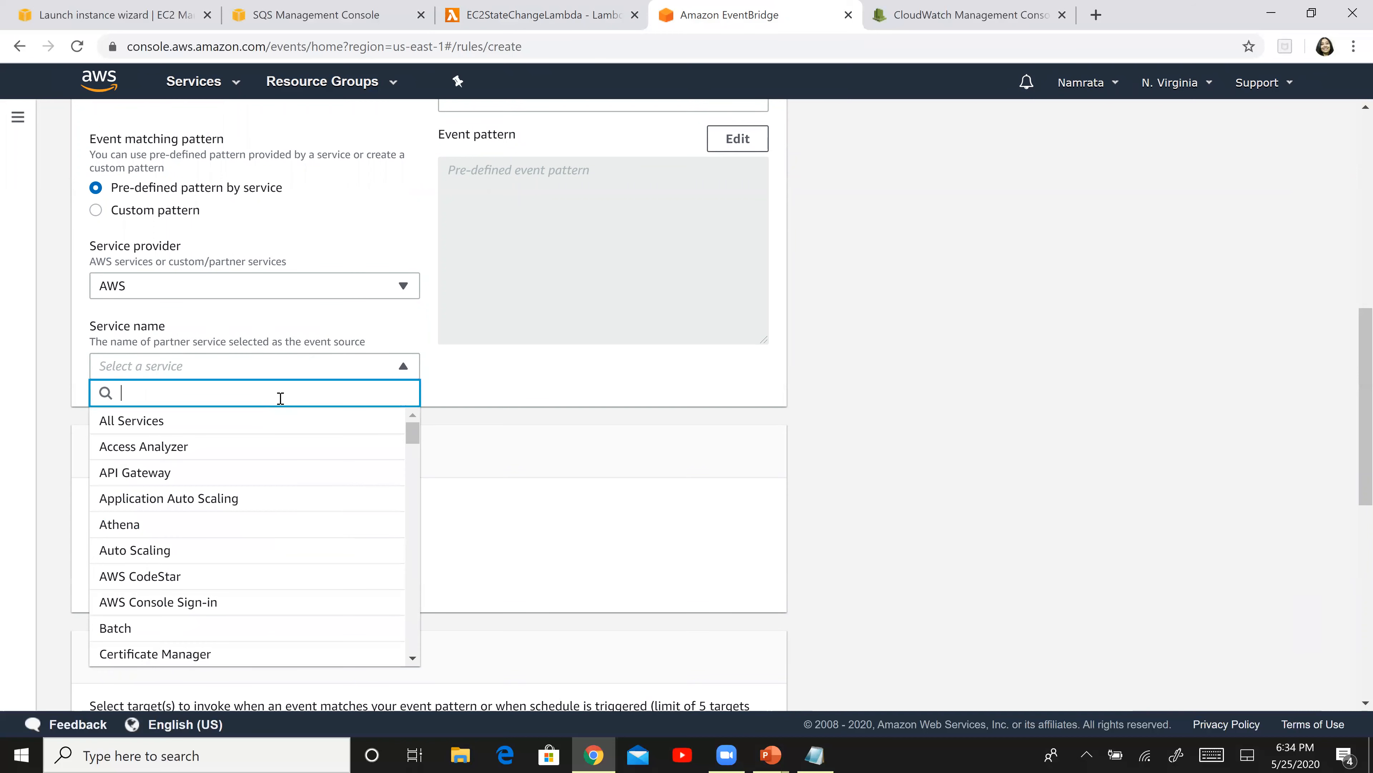
text(Ec2)
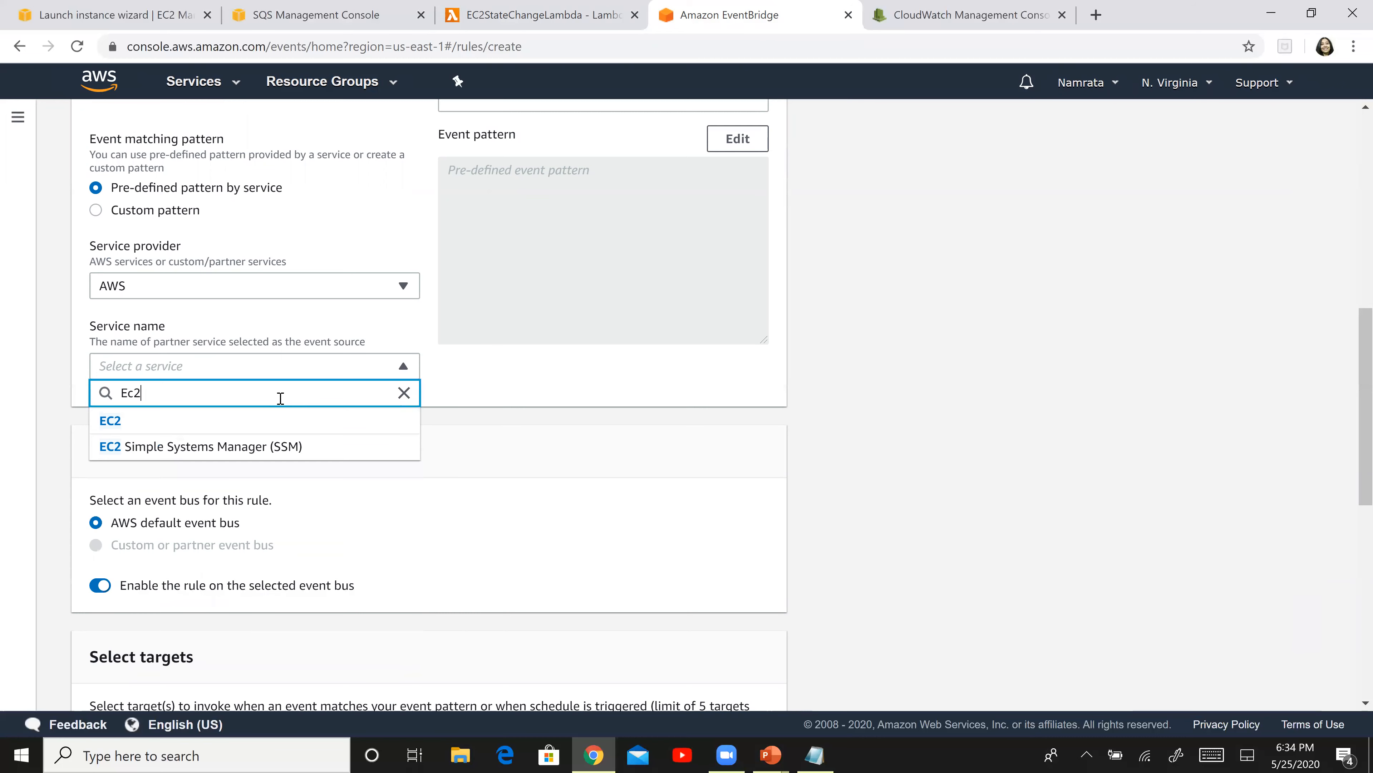
click(203, 427)
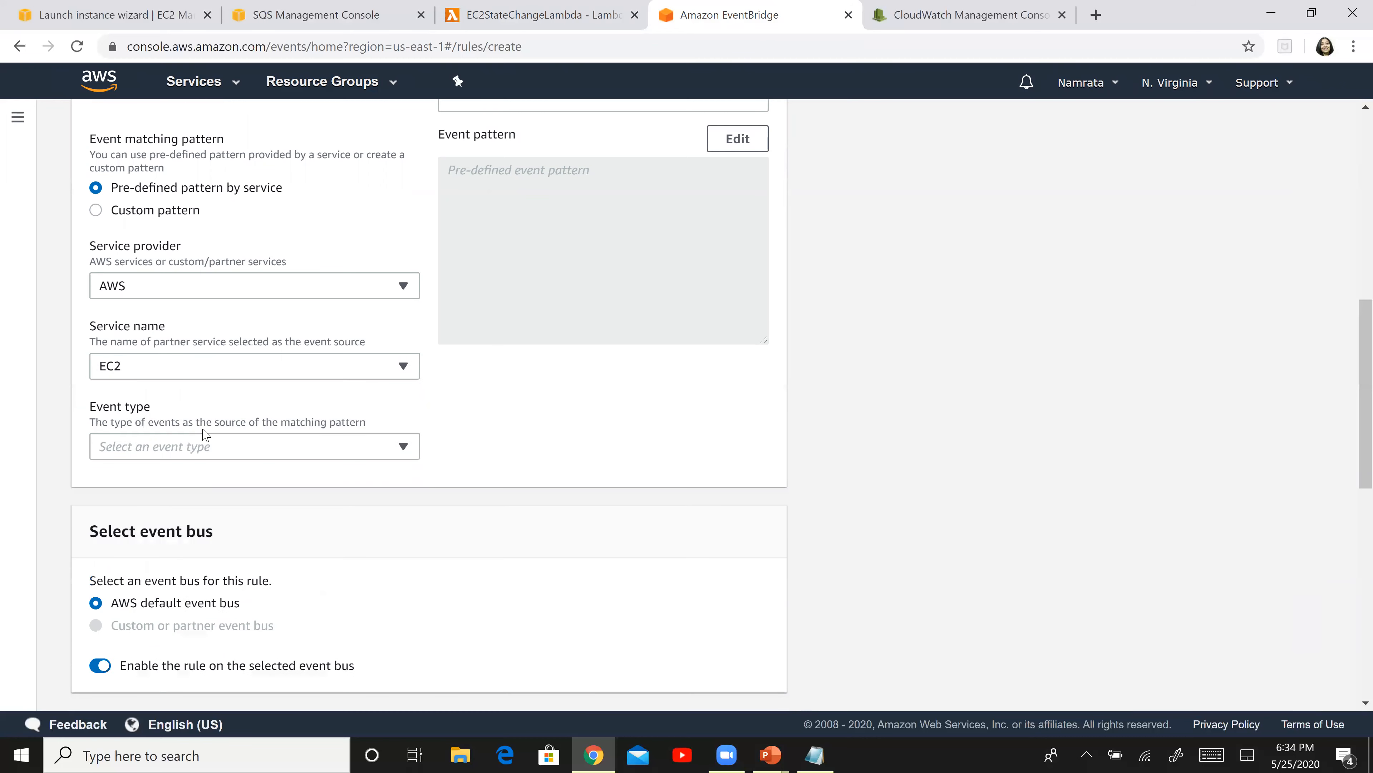
click(356, 450)
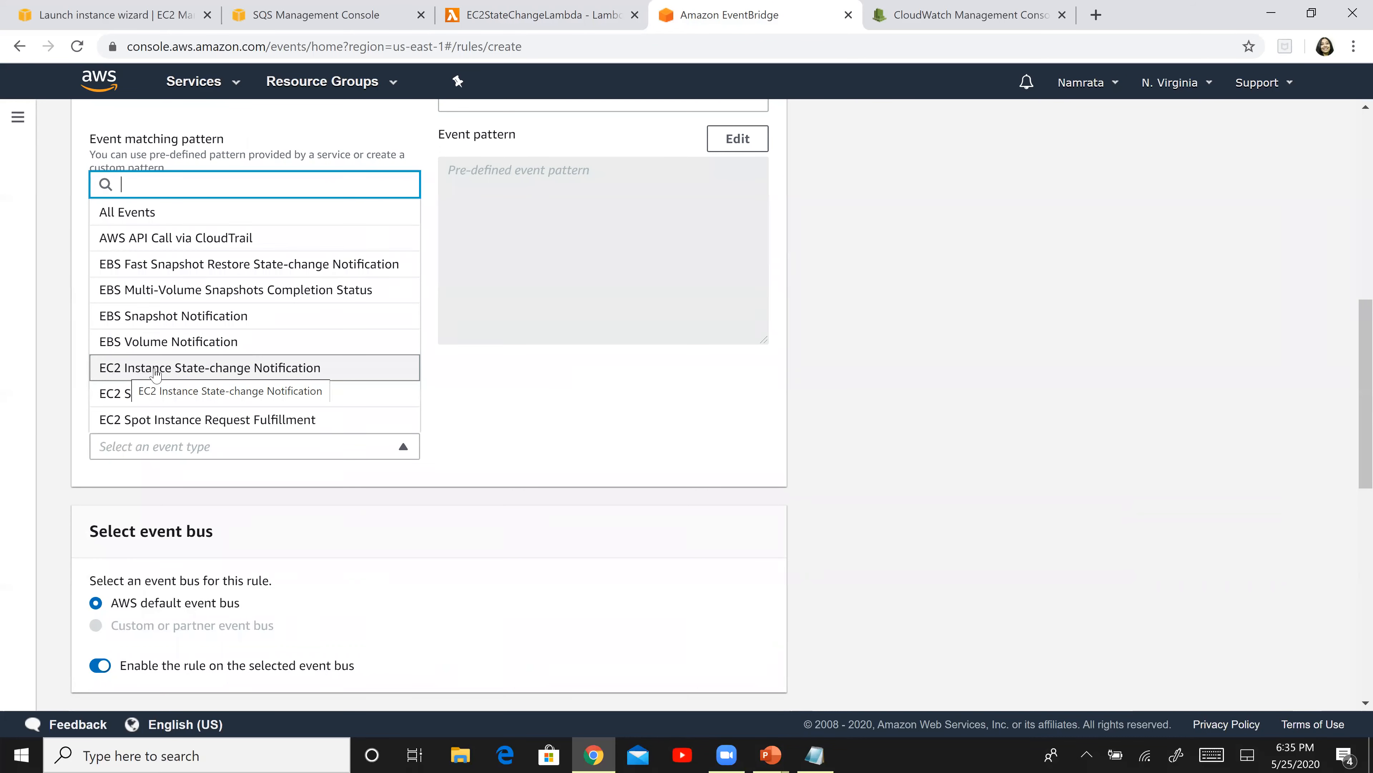
click(231, 373)
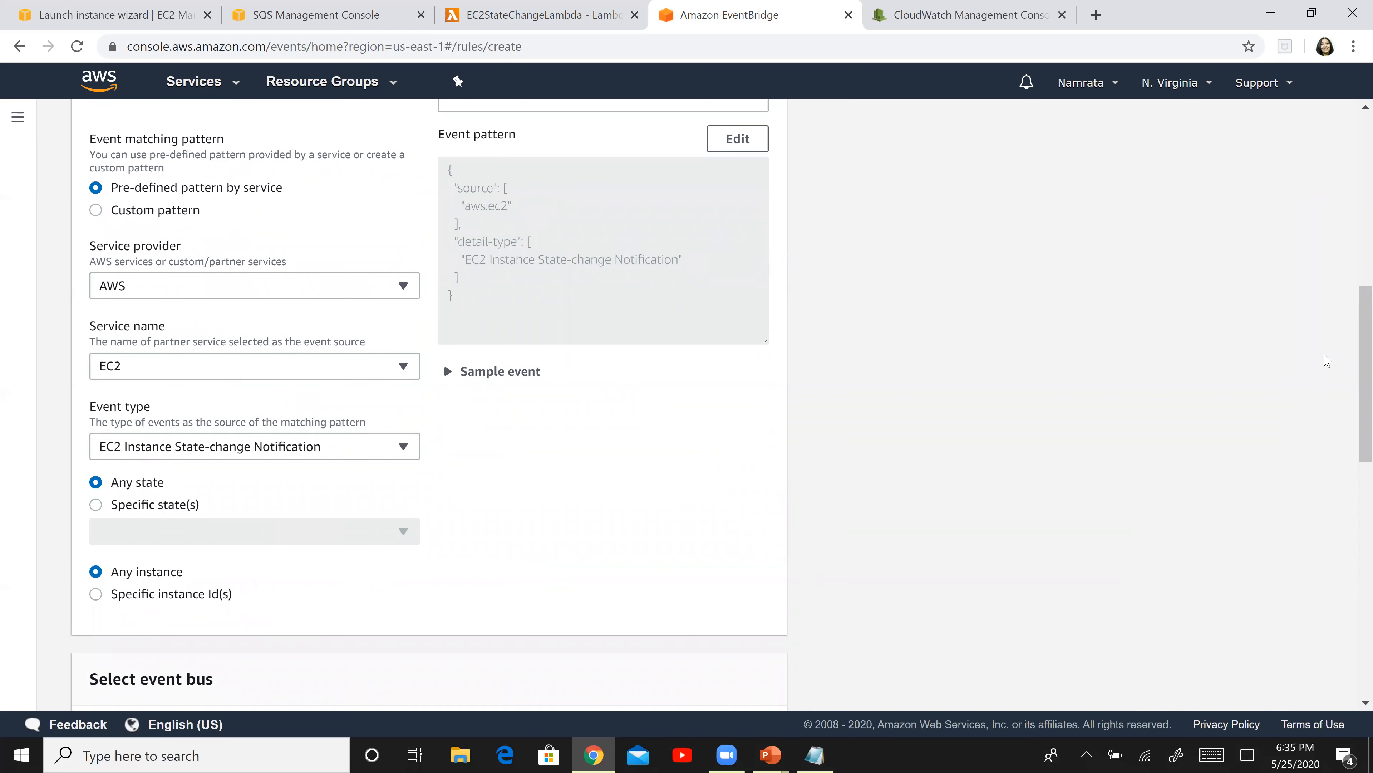
- Limit the event pattern to the specific states shutting-down, terminated, stopping and stopped, matching any instance
drag(1353, 349, 1355, 383)
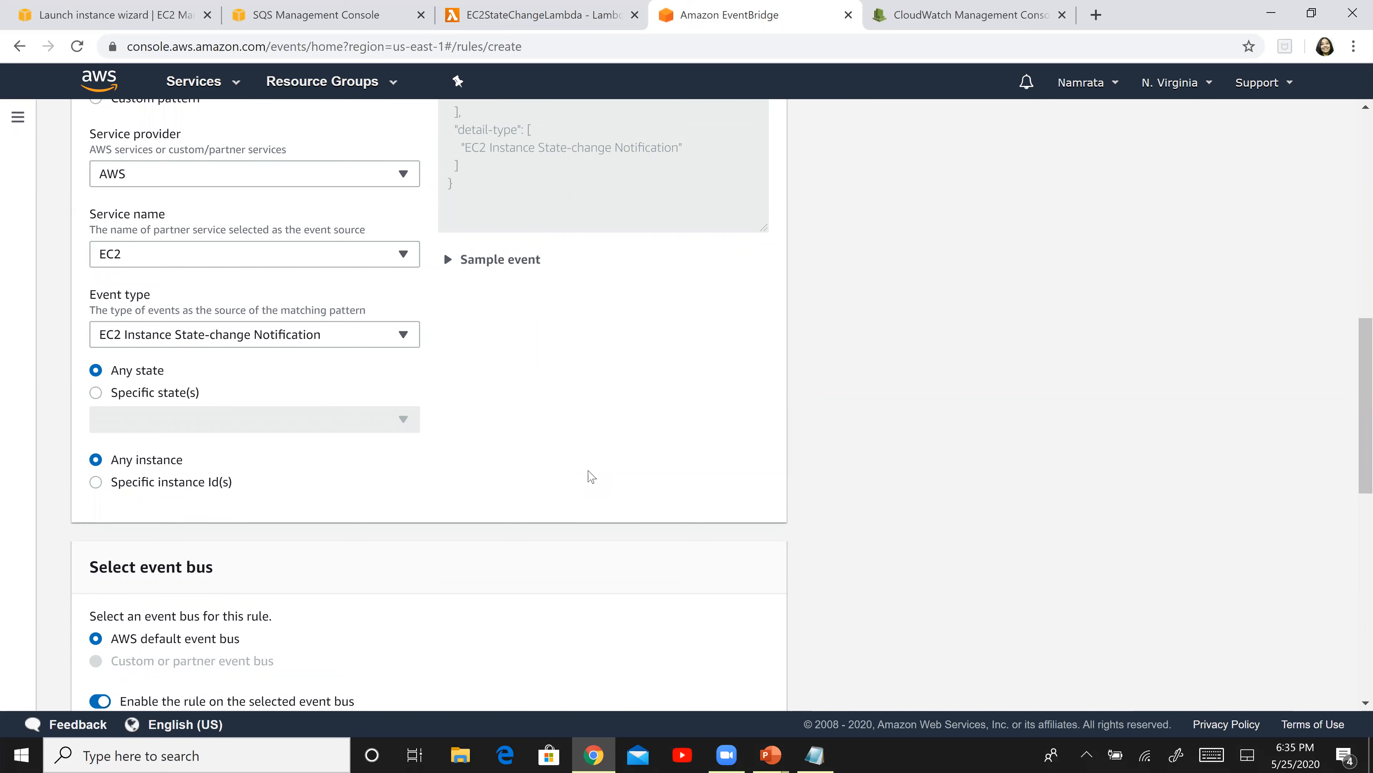
click(96, 397)
click(168, 424)
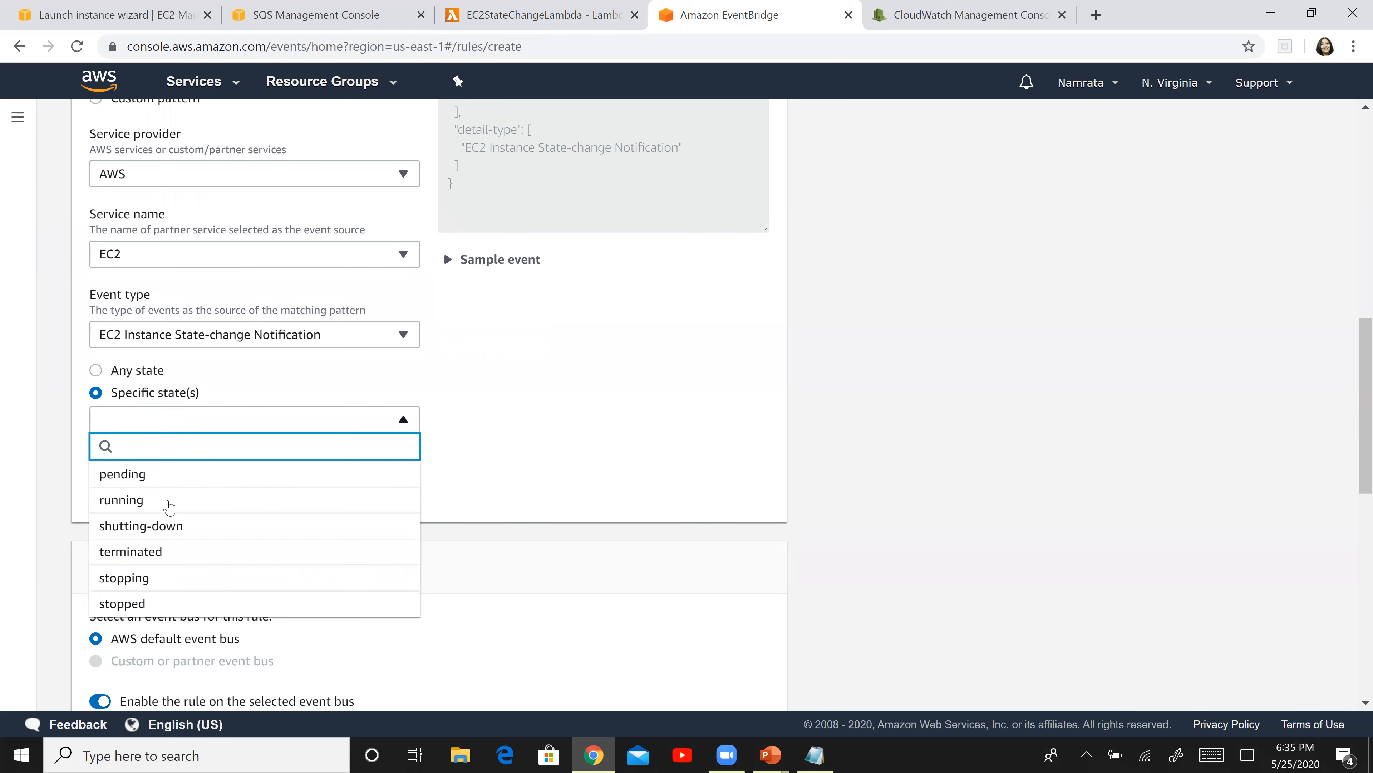
click(172, 529)
click(168, 553)
click(169, 578)
click(169, 605)
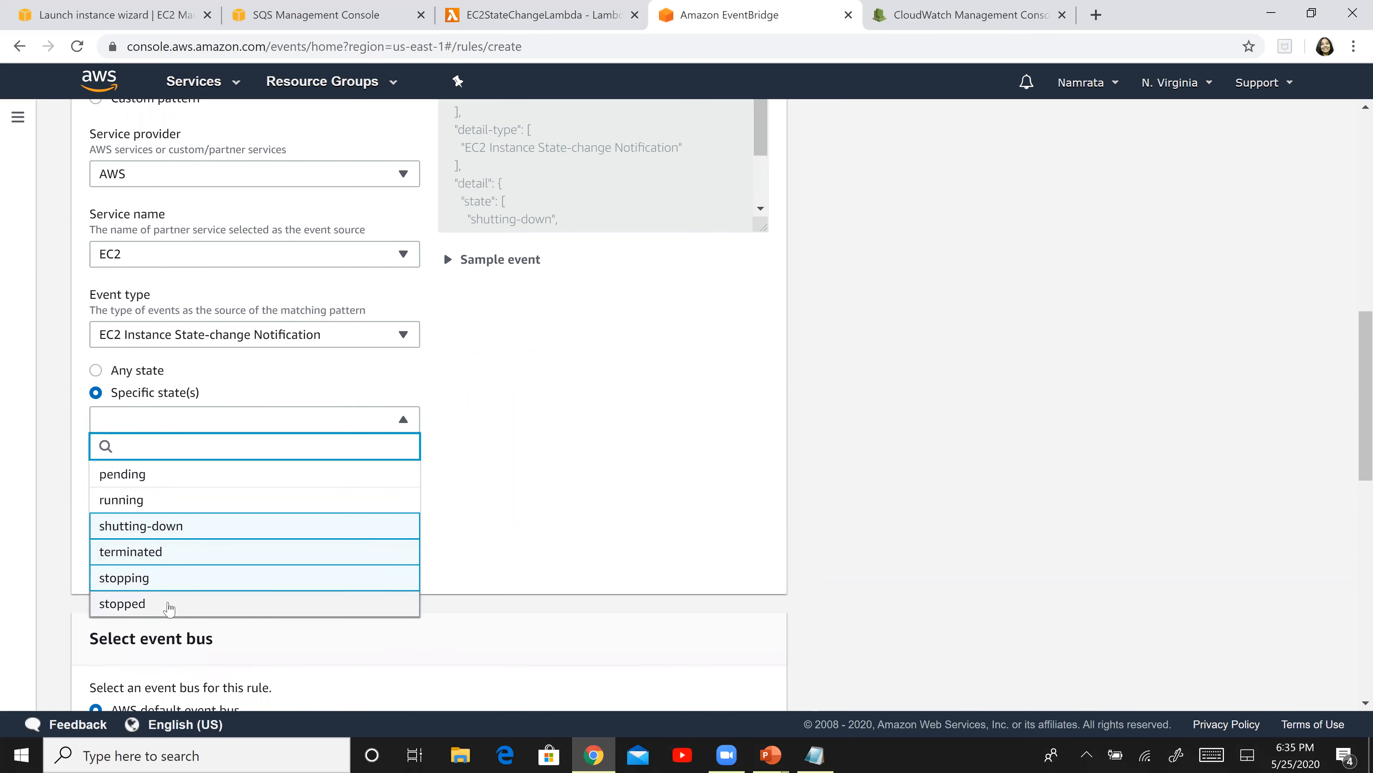
click(679, 443)
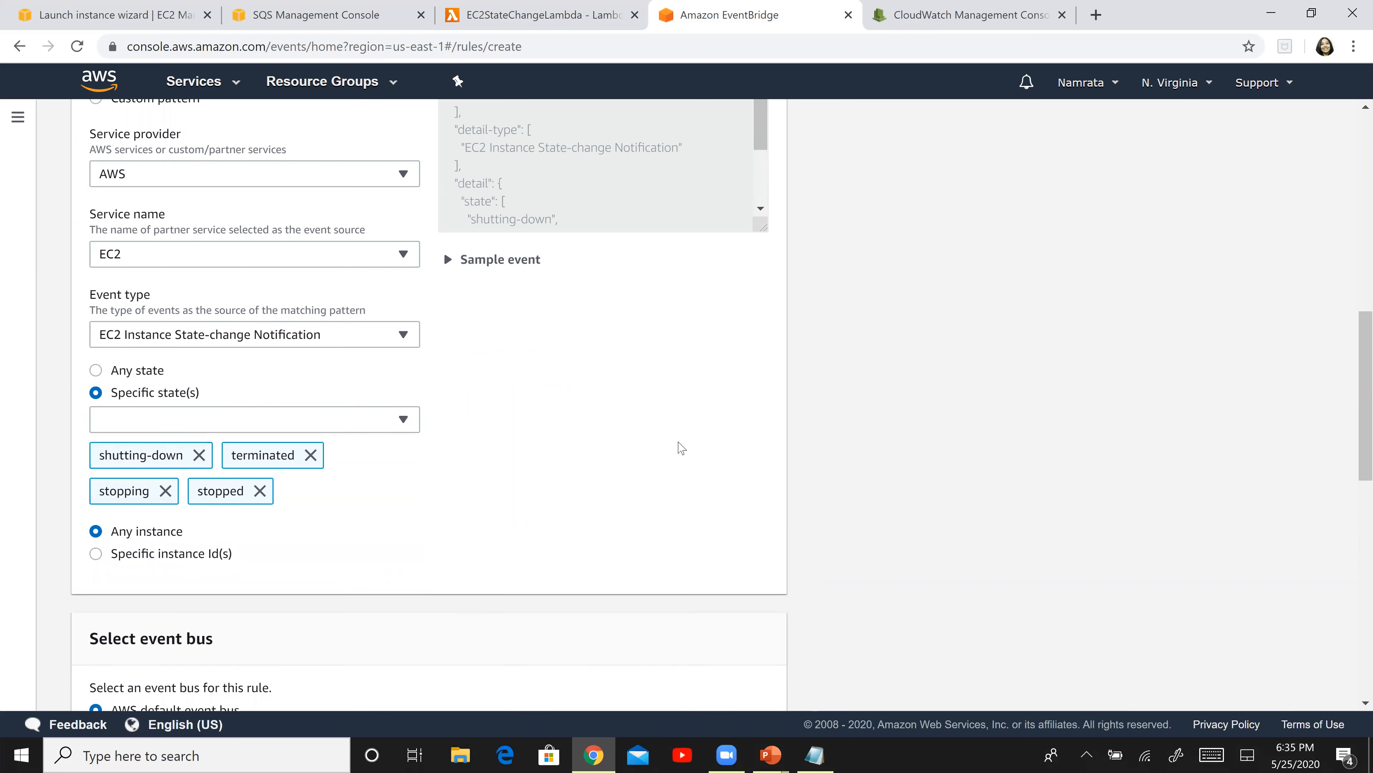
click(161, 558)
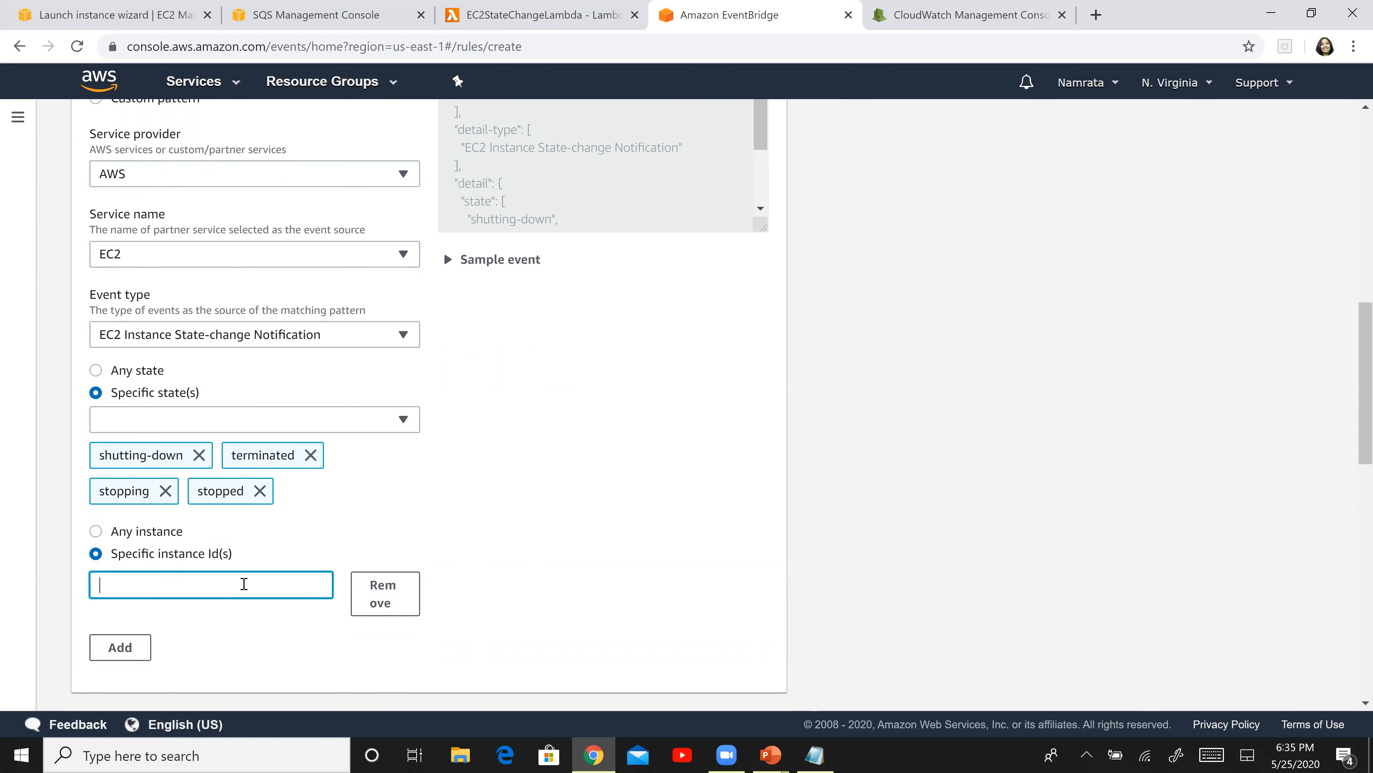
click(147, 536)
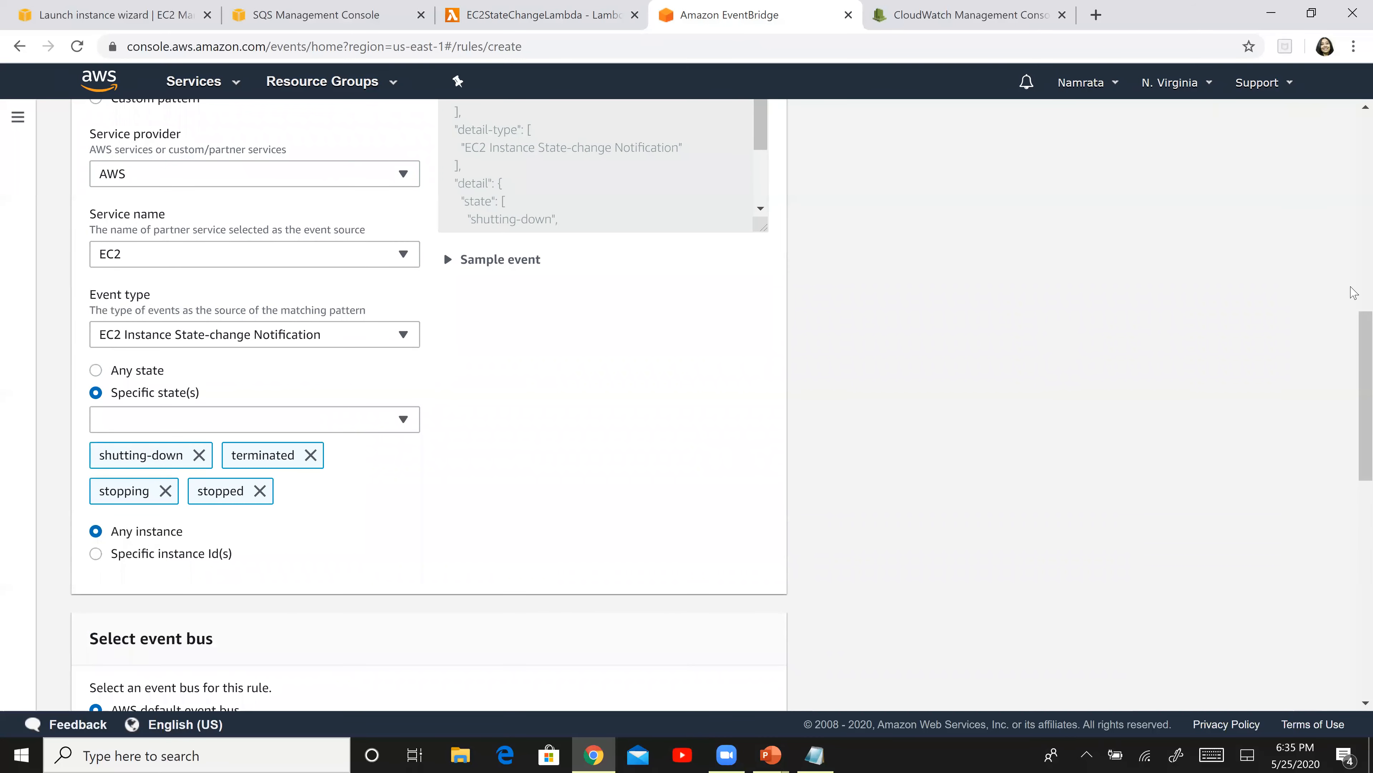
- Select the Lambda function EC2StateChangeLambda as the rule's target and create the rule
drag(1353, 329, 1358, 431)
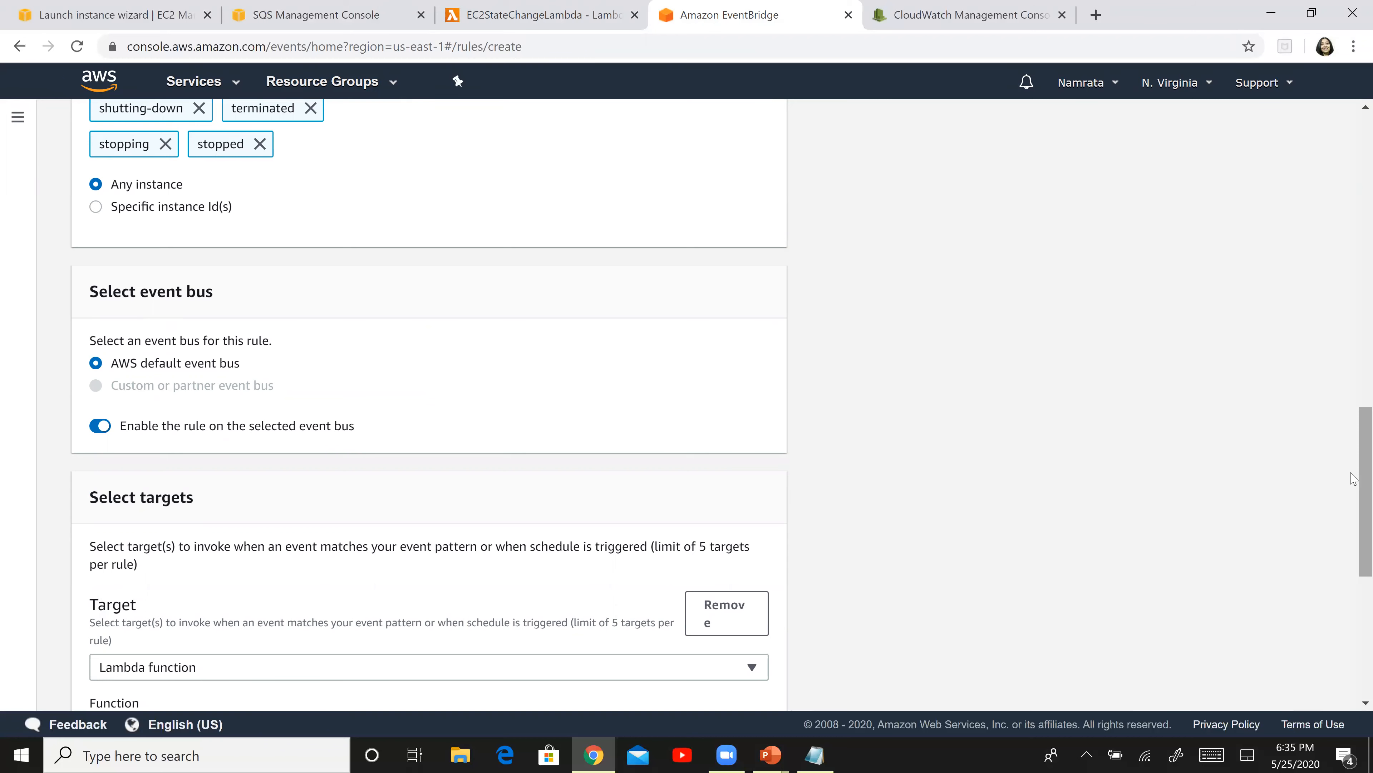
drag(1355, 577, 1355, 676)
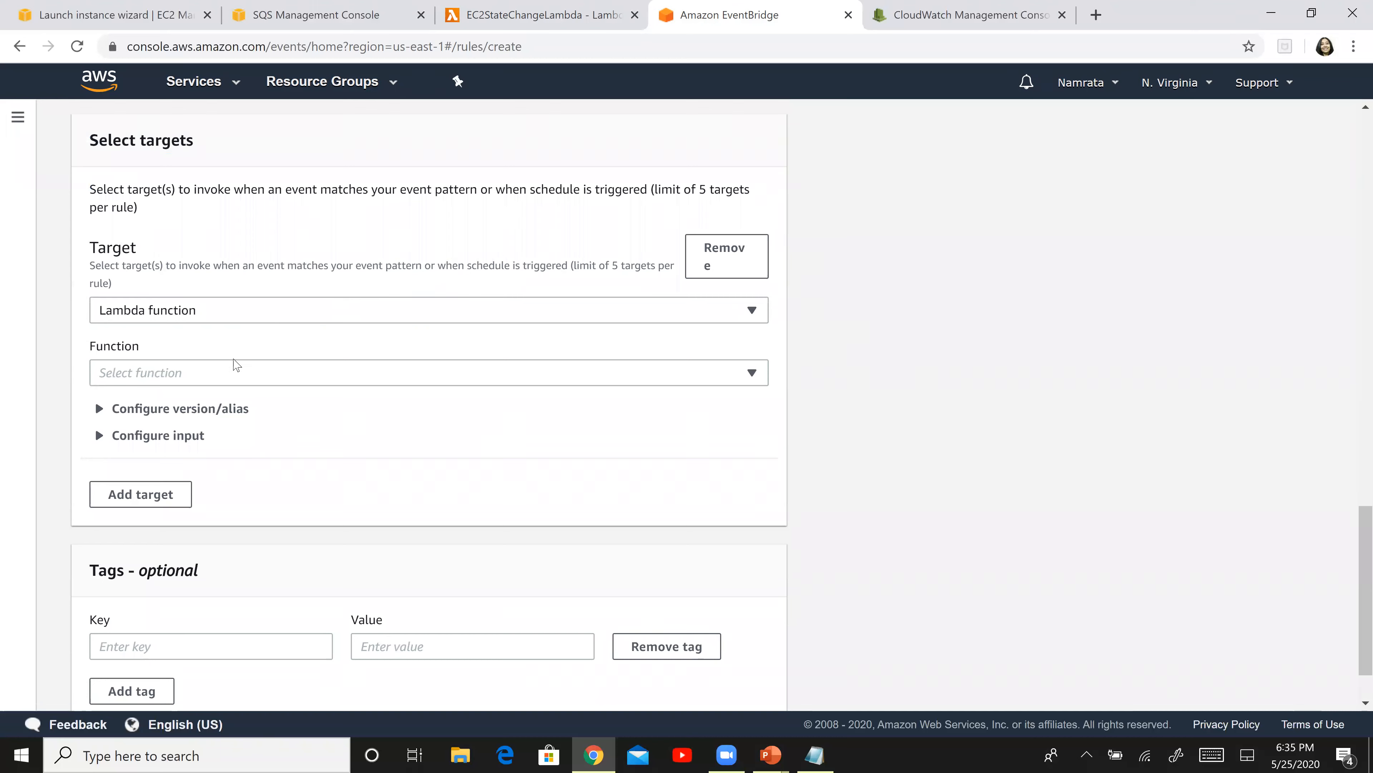
click(248, 379)
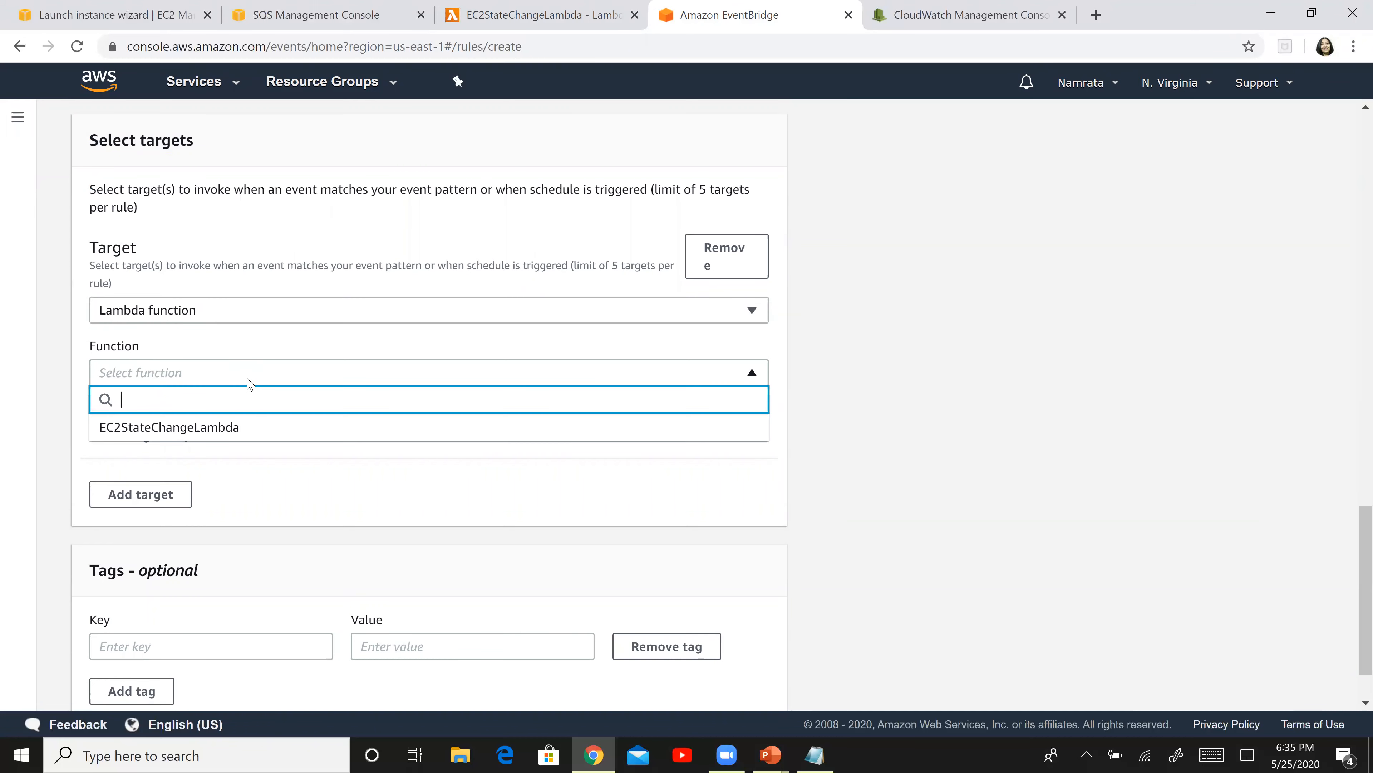
click(213, 428)
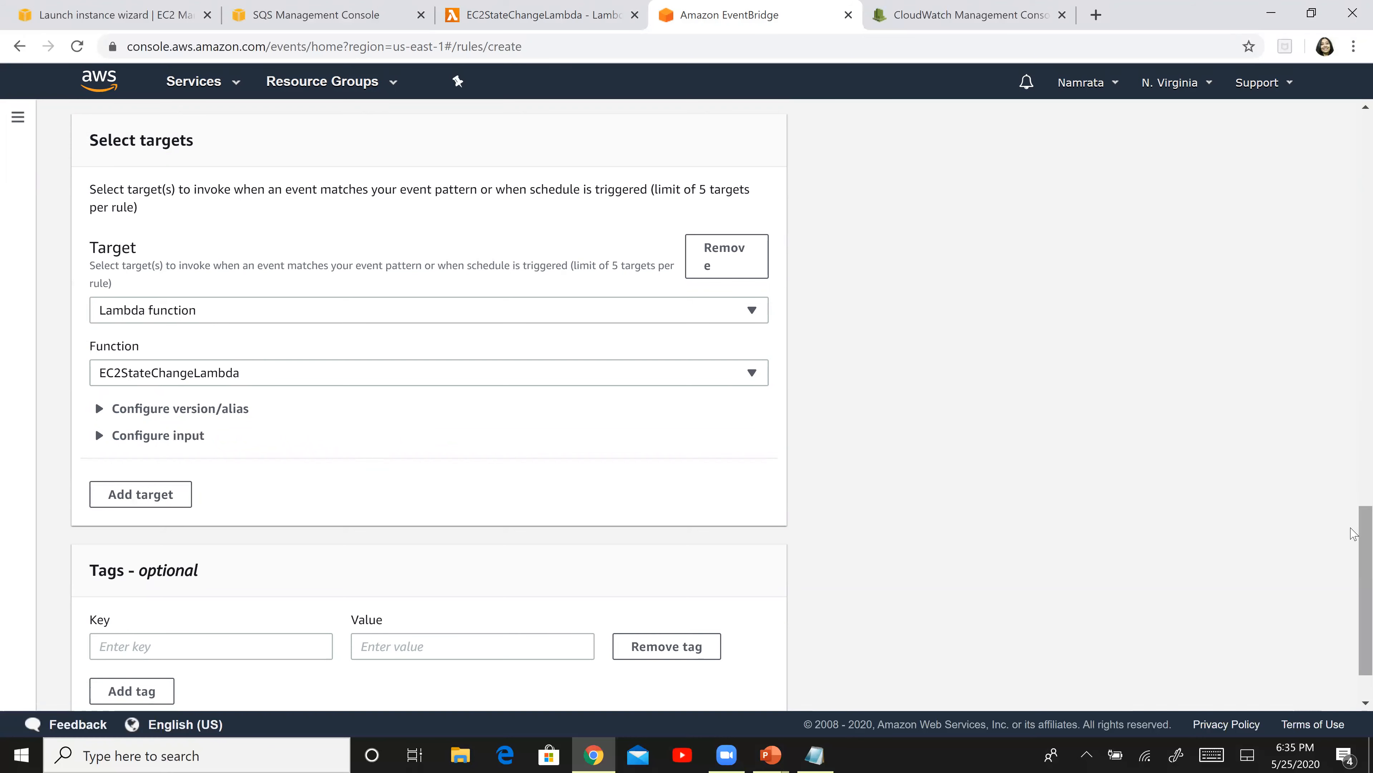
scroll(1354, 593, down, 2)
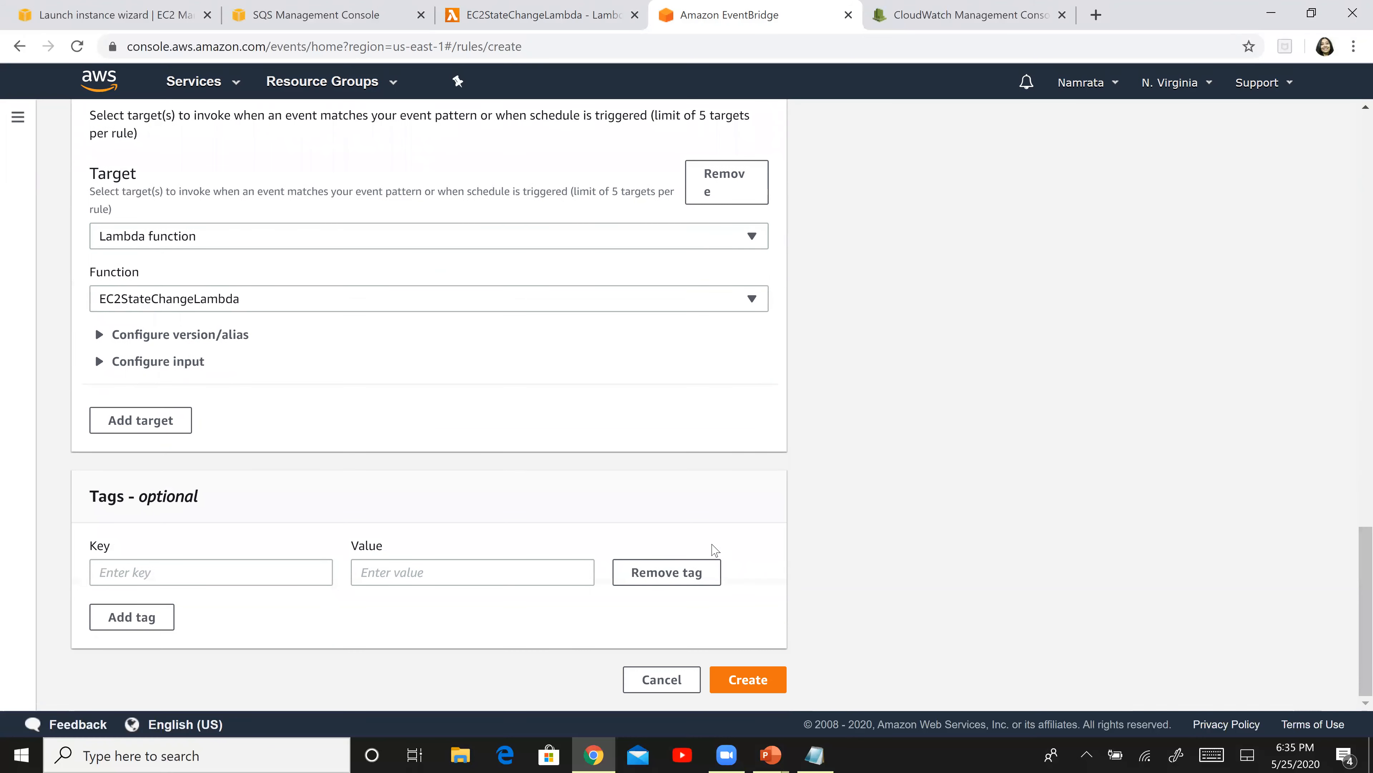
click(748, 680)
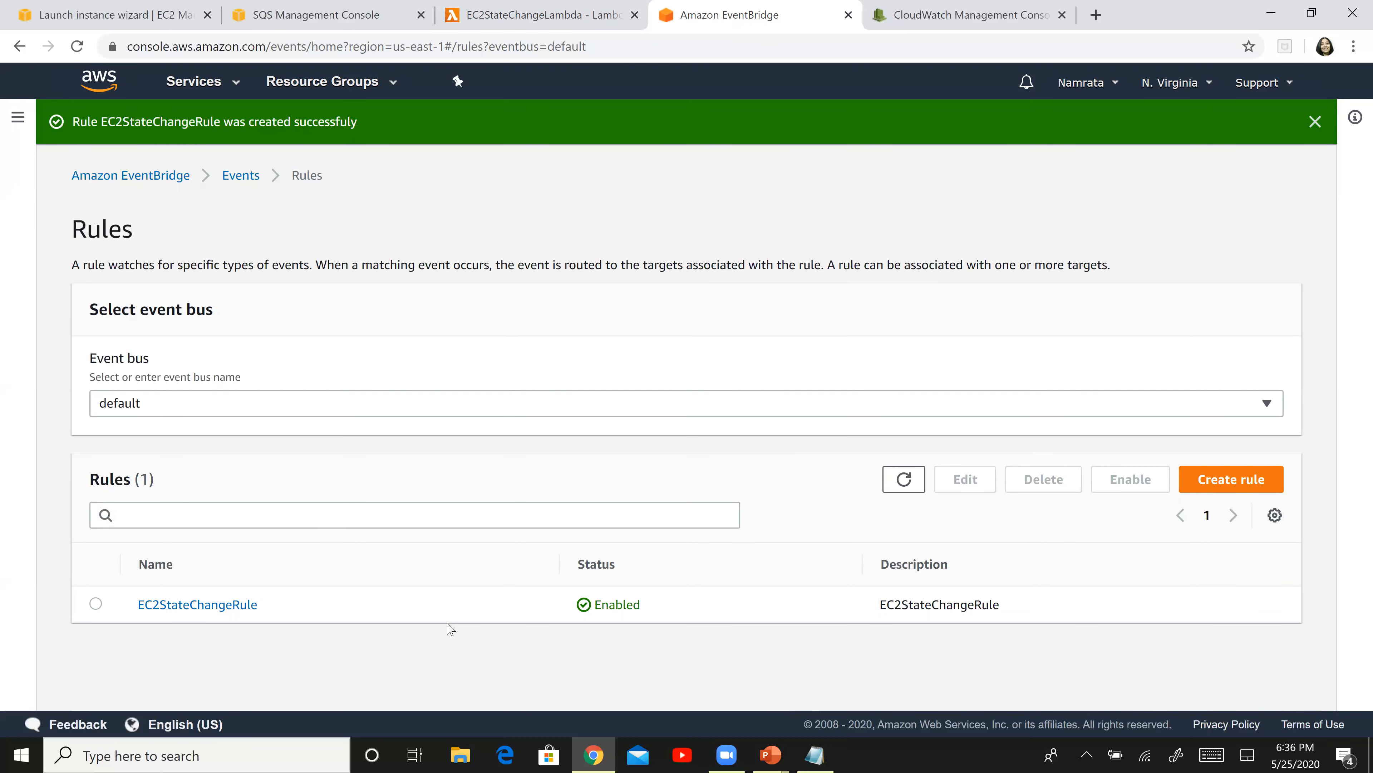
- Open the newly launched EC2 instance from the launch status page and stop it, confirming the stop
click(115, 23)
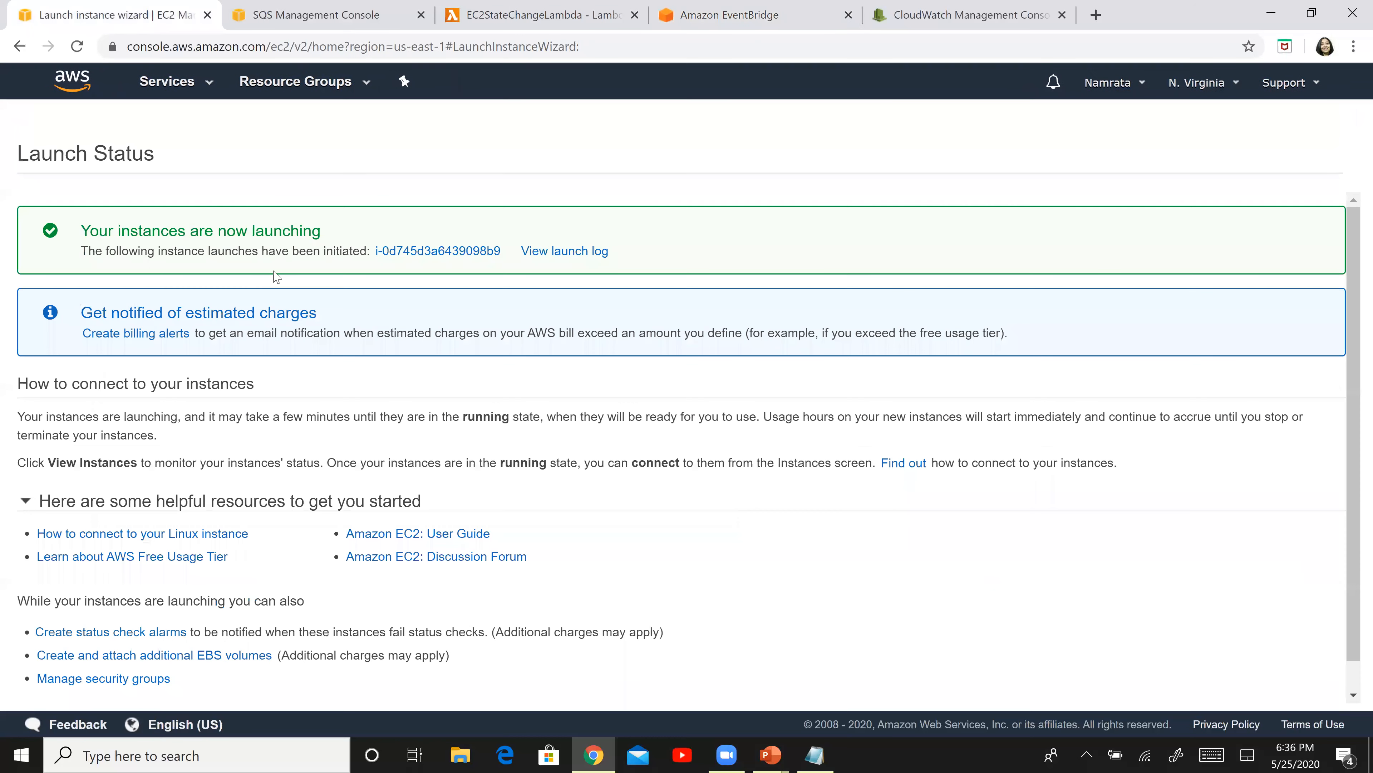
click(398, 261)
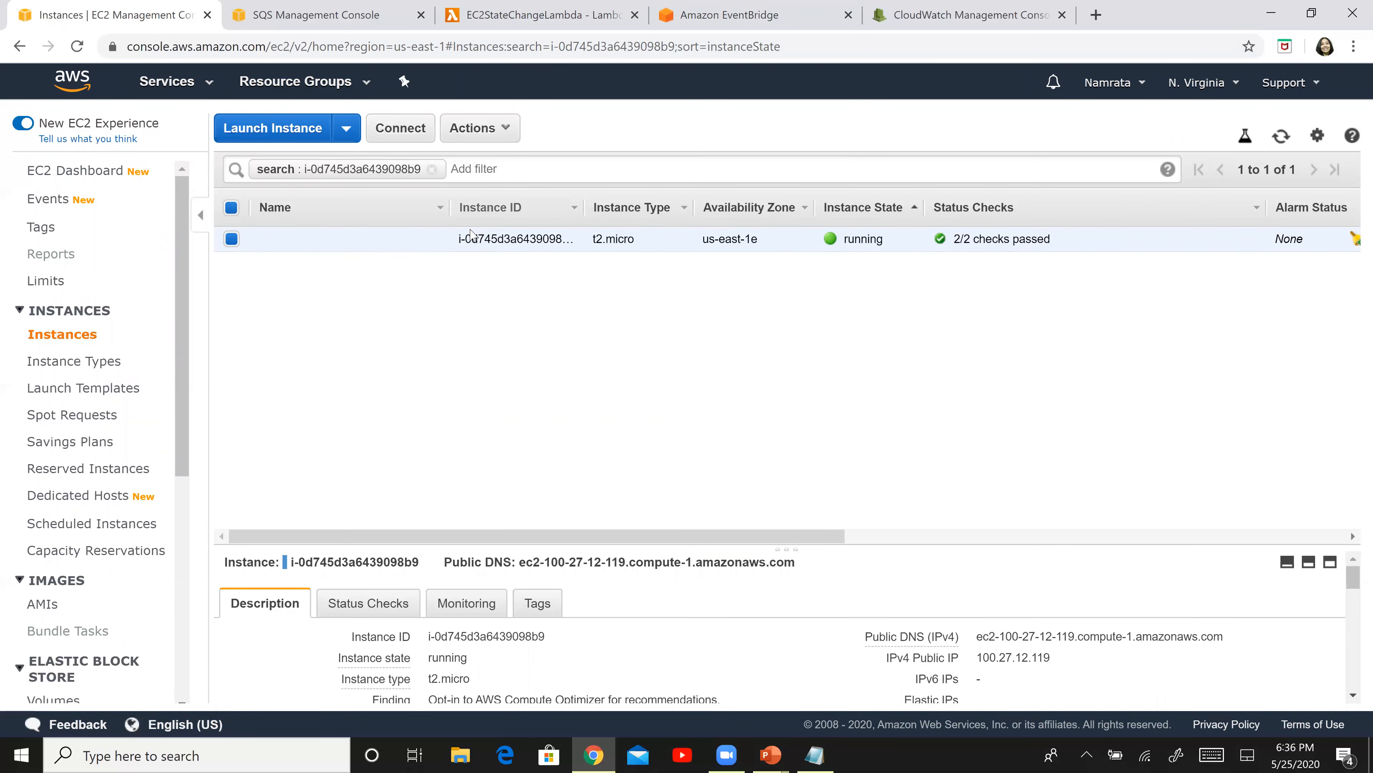
click(507, 132)
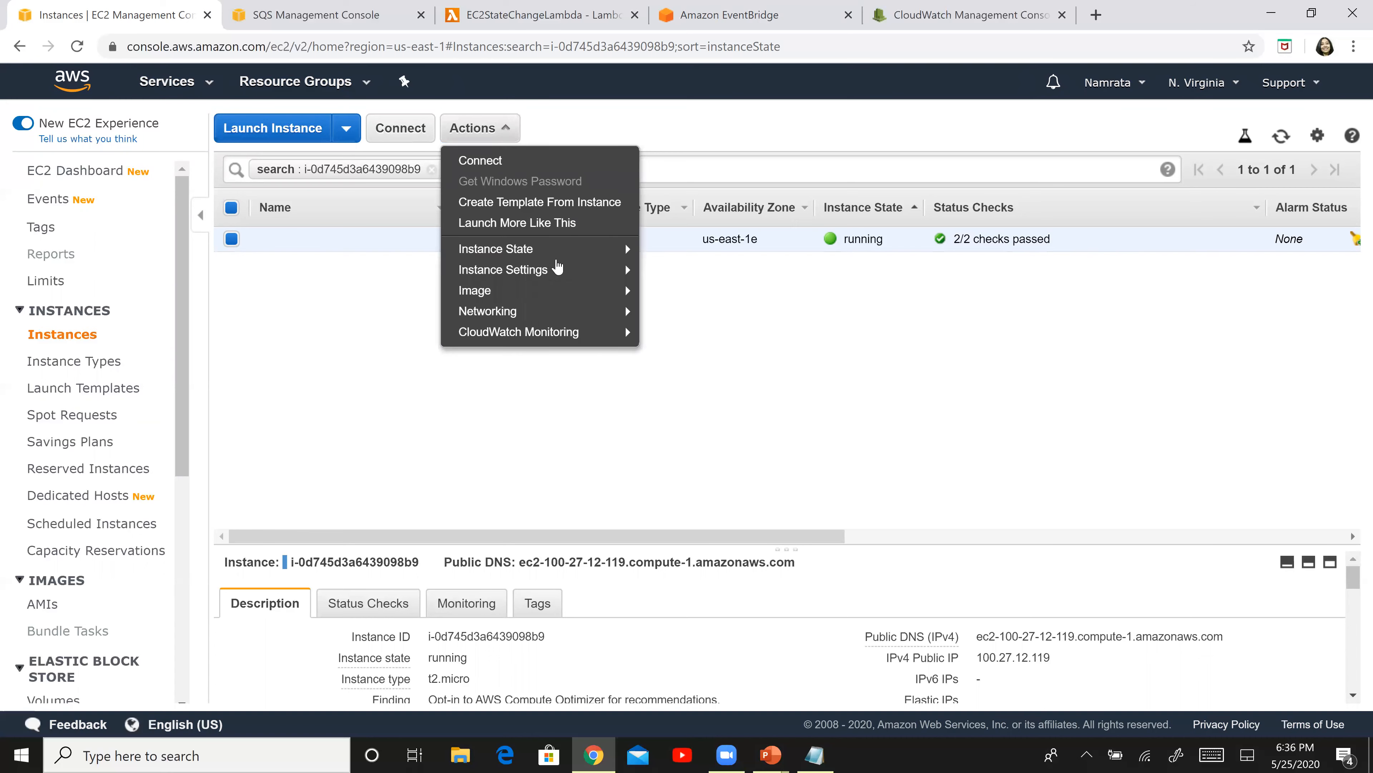
mouse_move(591, 248)
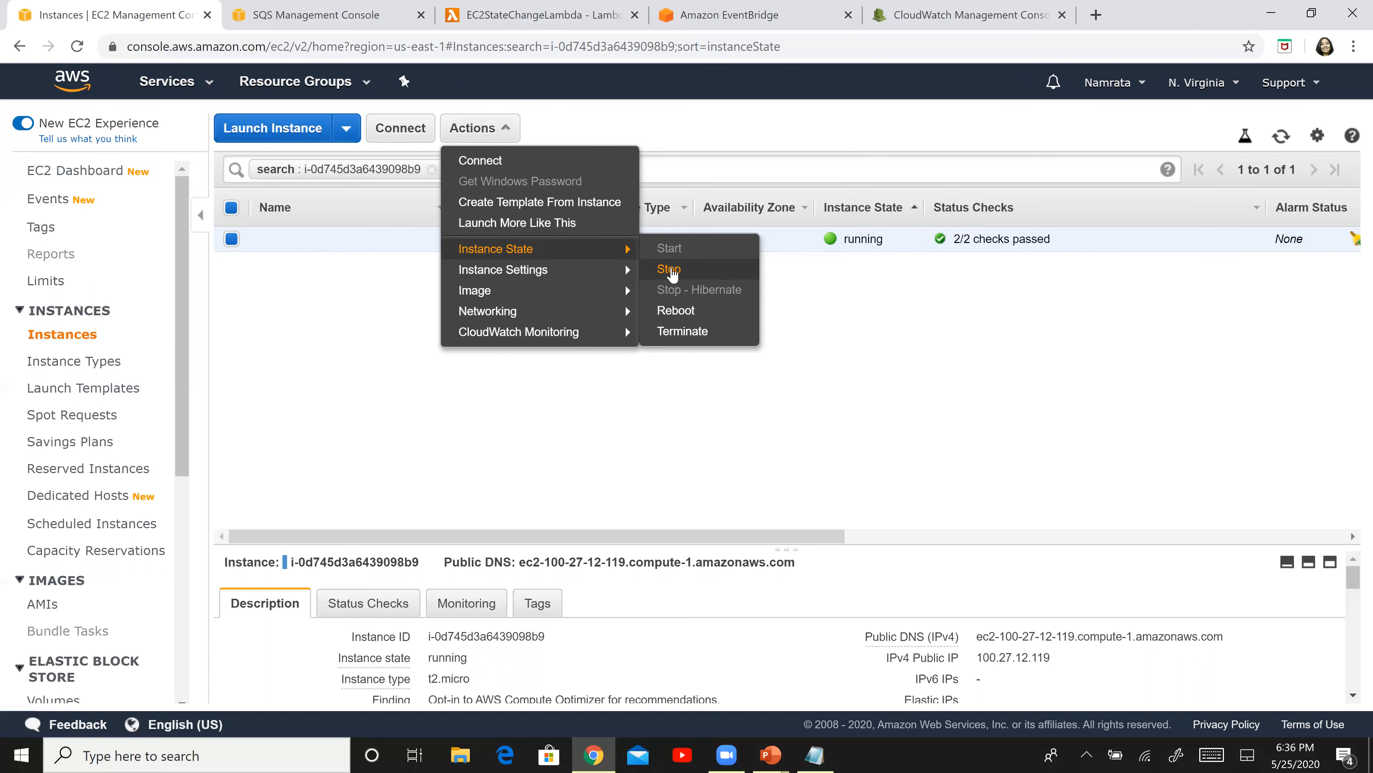
click(672, 270)
click(883, 525)
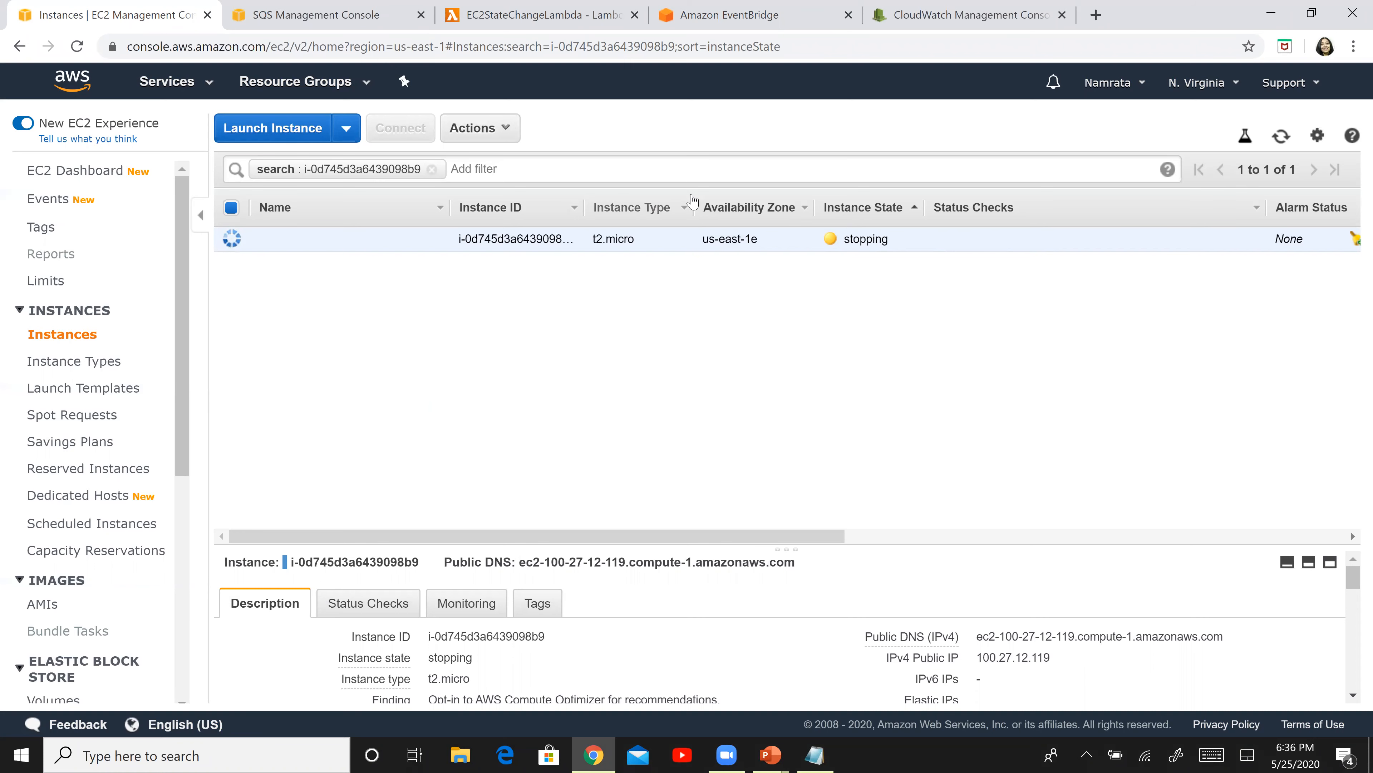
- Open the latest log stream of the /aws/lambda/EC2StateChangeLambda log group in CloudWatch
click(313, 15)
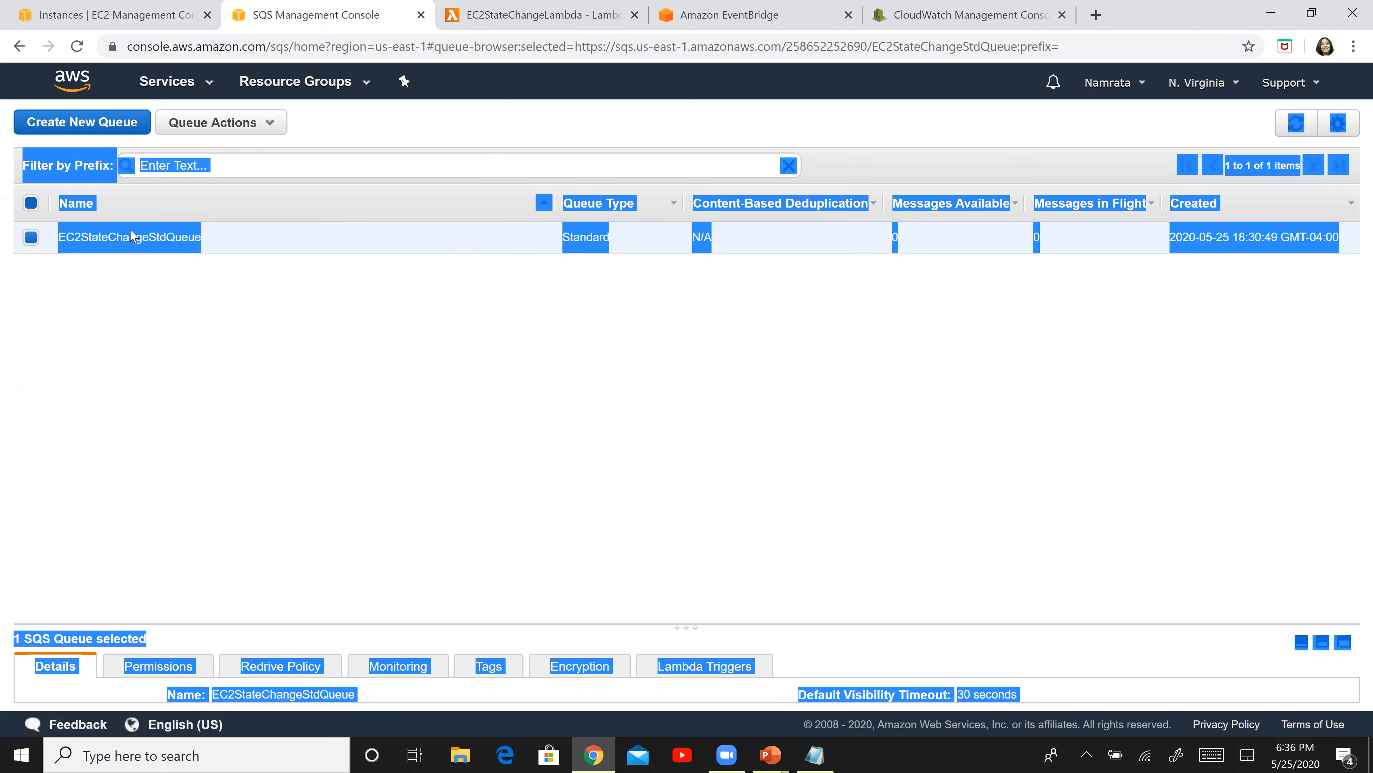
click(728, 15)
click(316, 22)
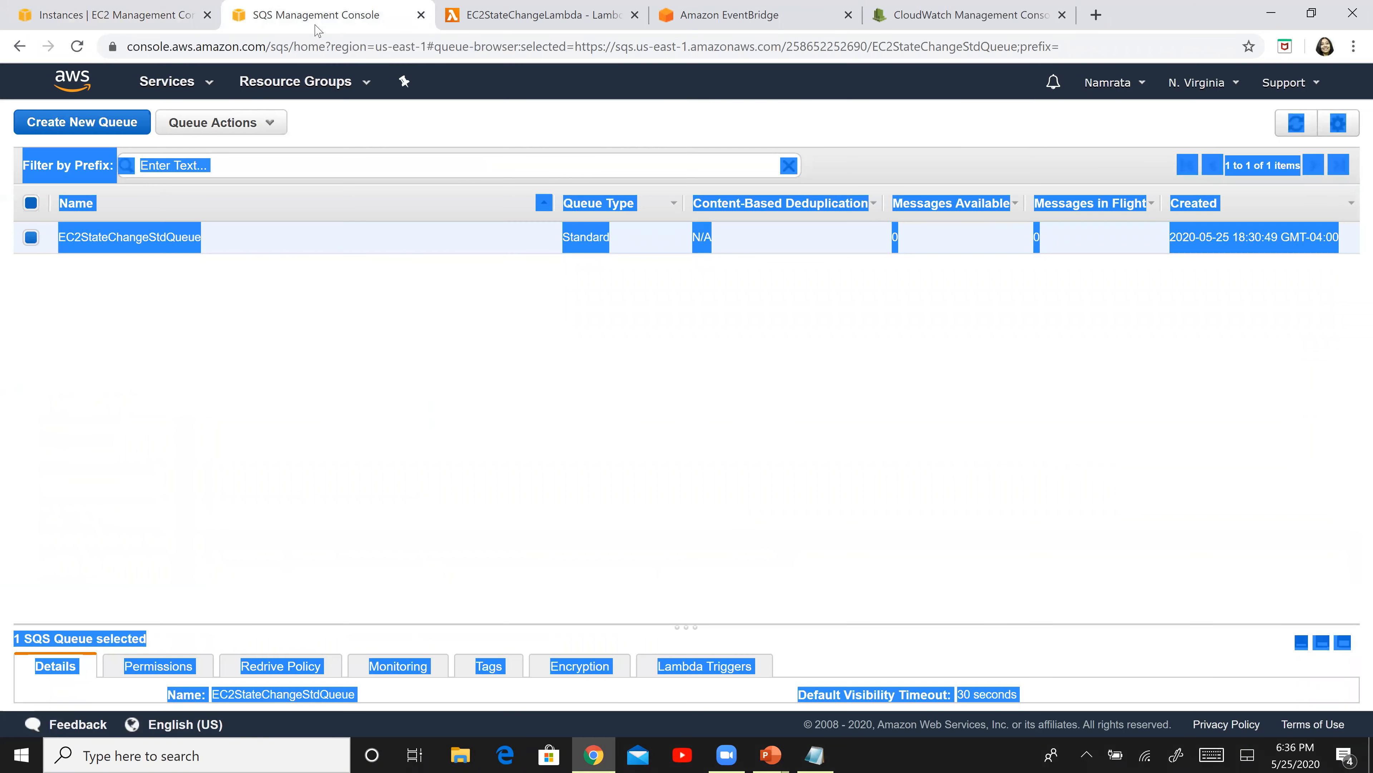
click(212, 87)
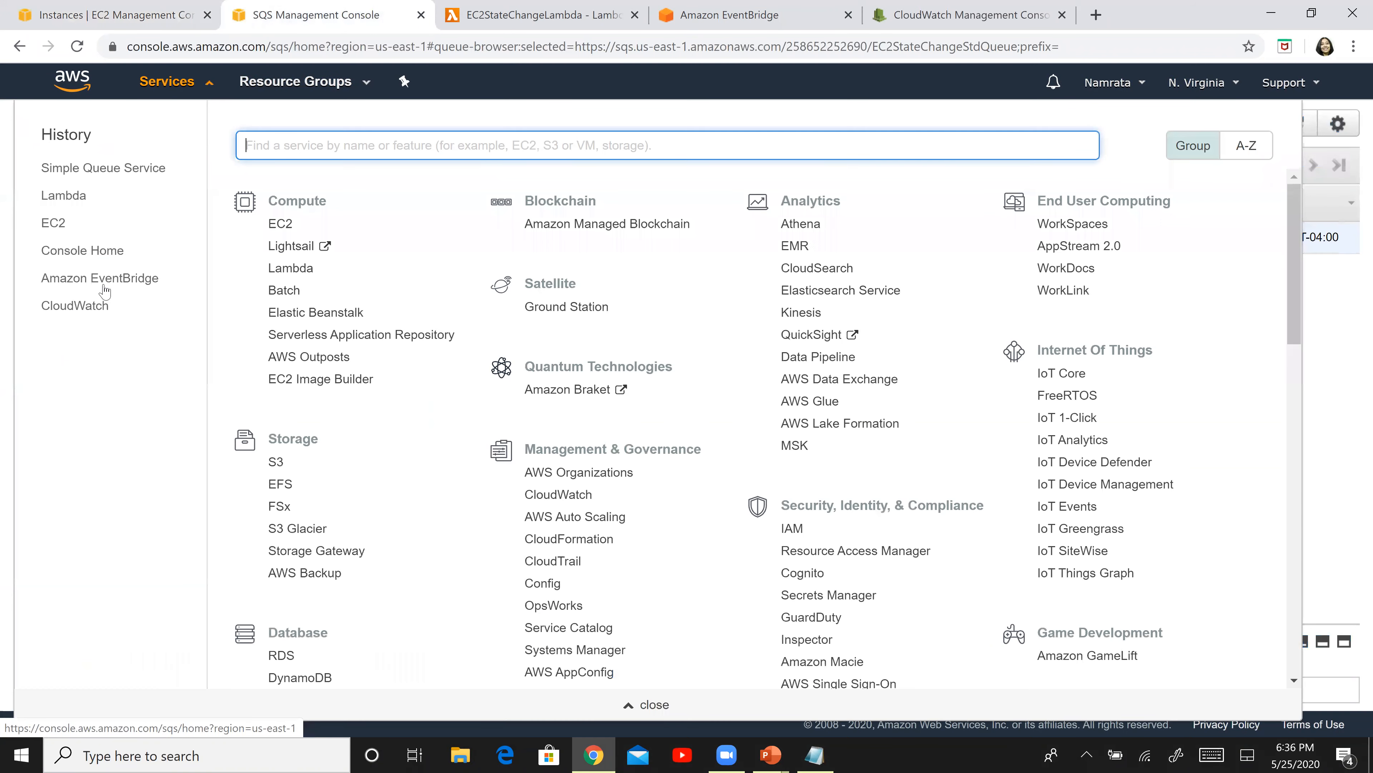
click(90, 311)
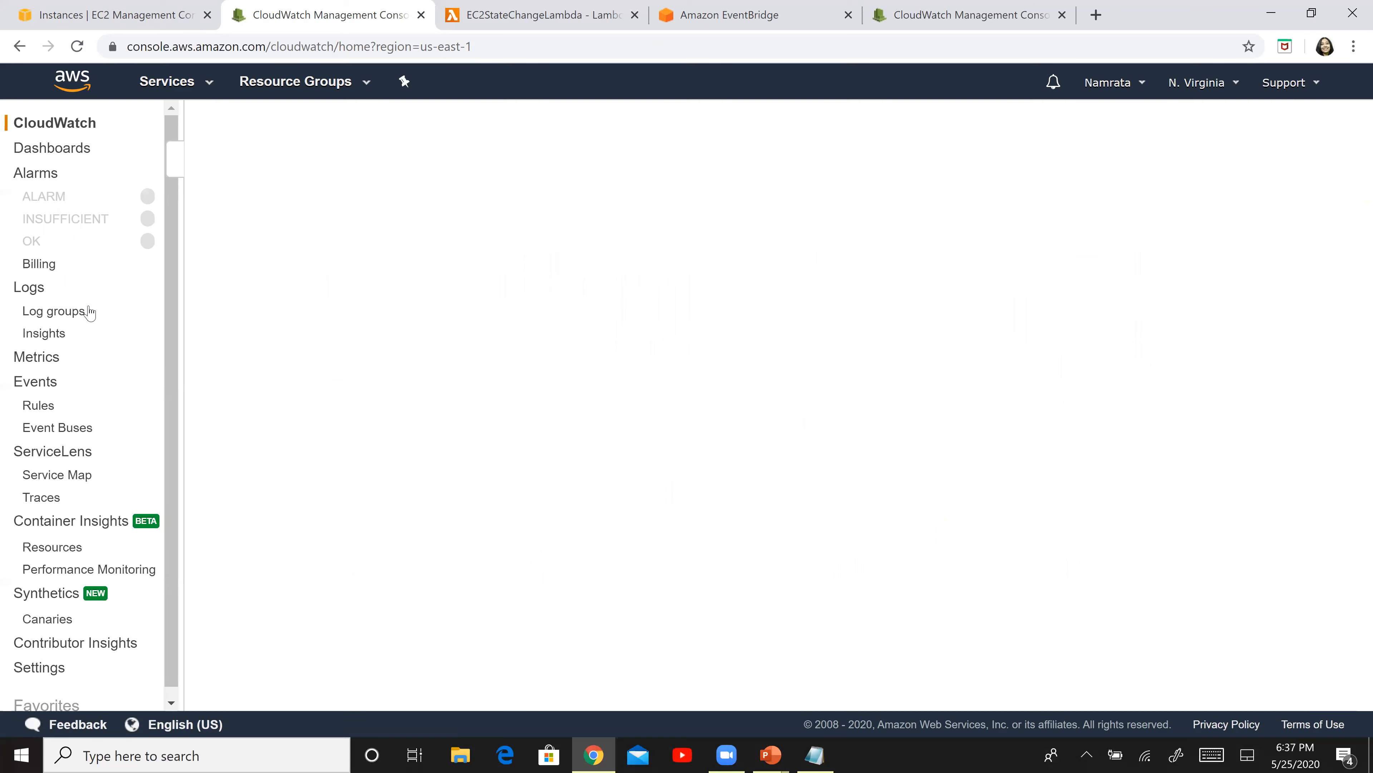
click(60, 314)
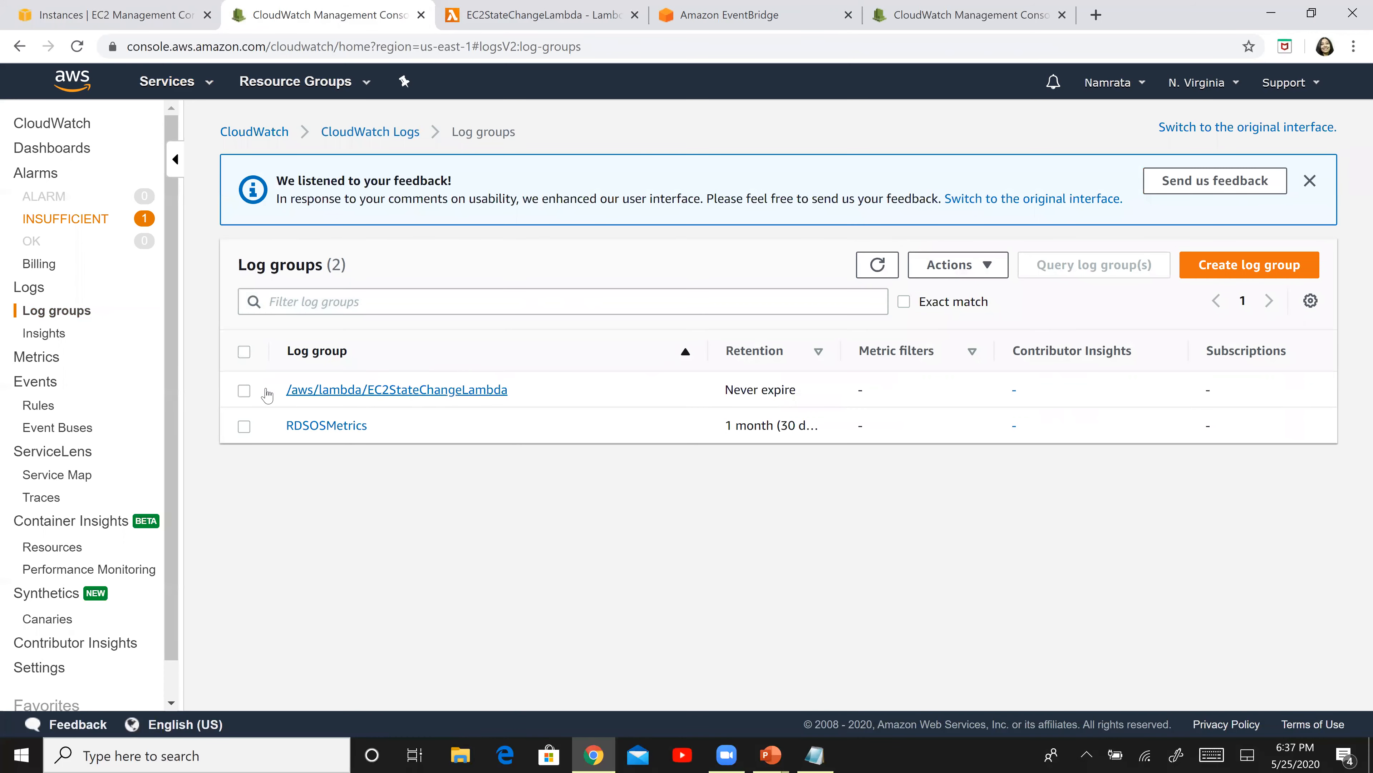
click(371, 390)
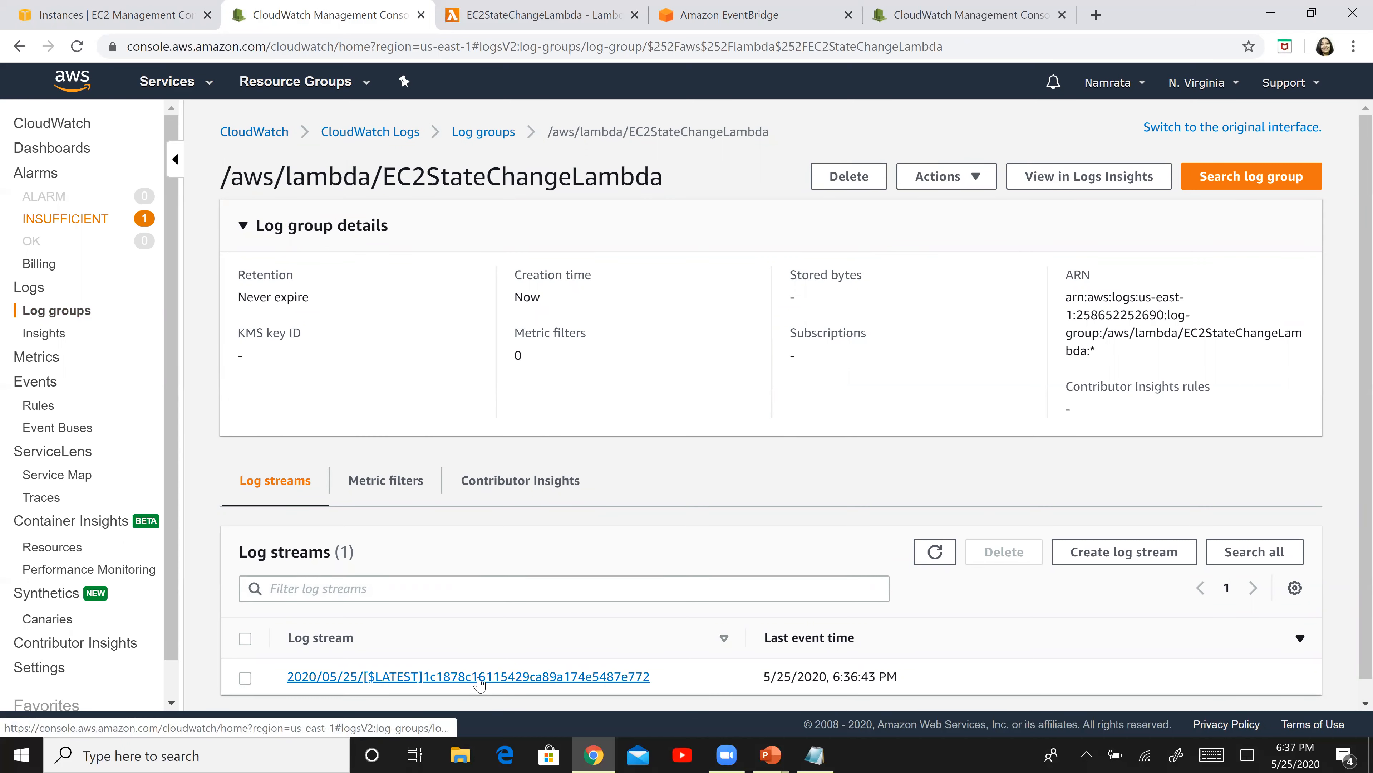
click(595, 682)
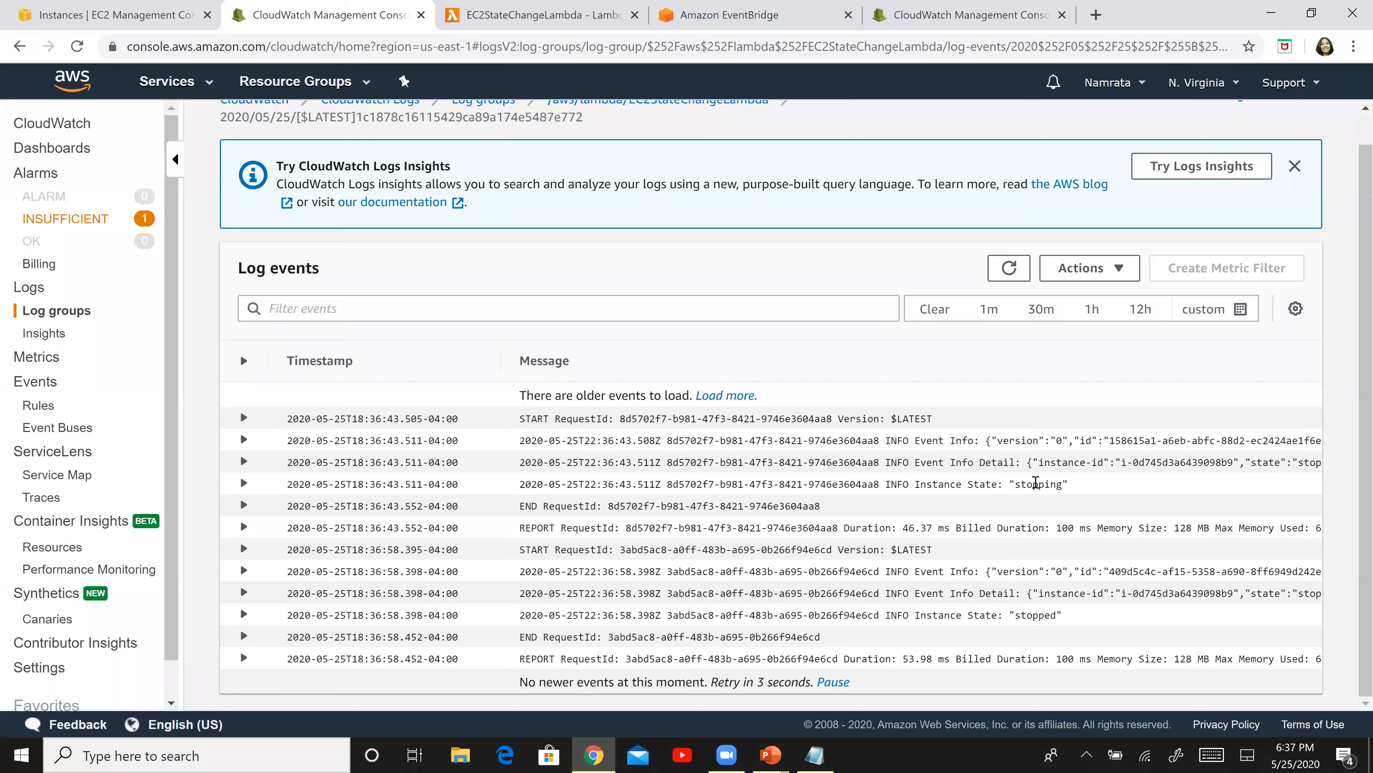
- Check the logged instance states and the first invocation's Event Info Detail, comparing its instance ID with the EC2 instance
click(1035, 482)
double_click(1033, 615)
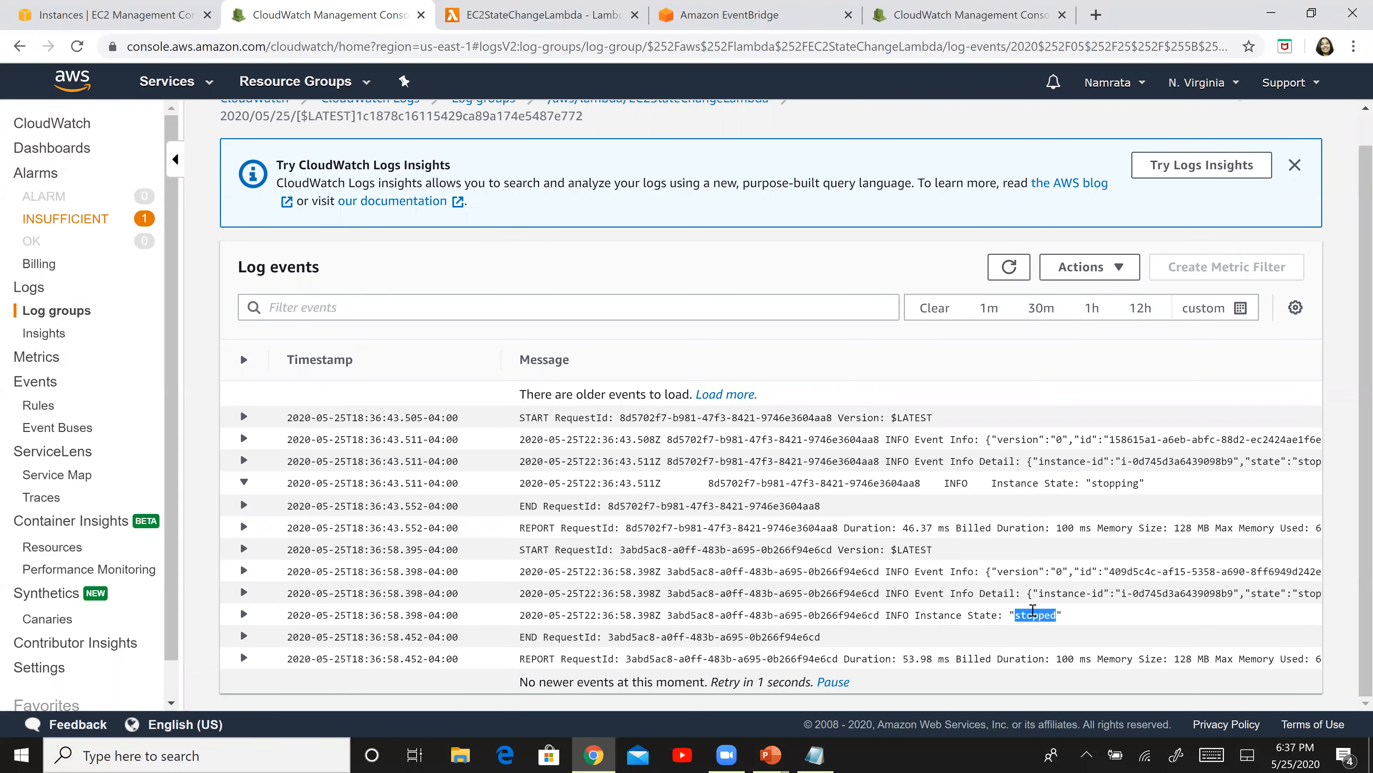
click(244, 486)
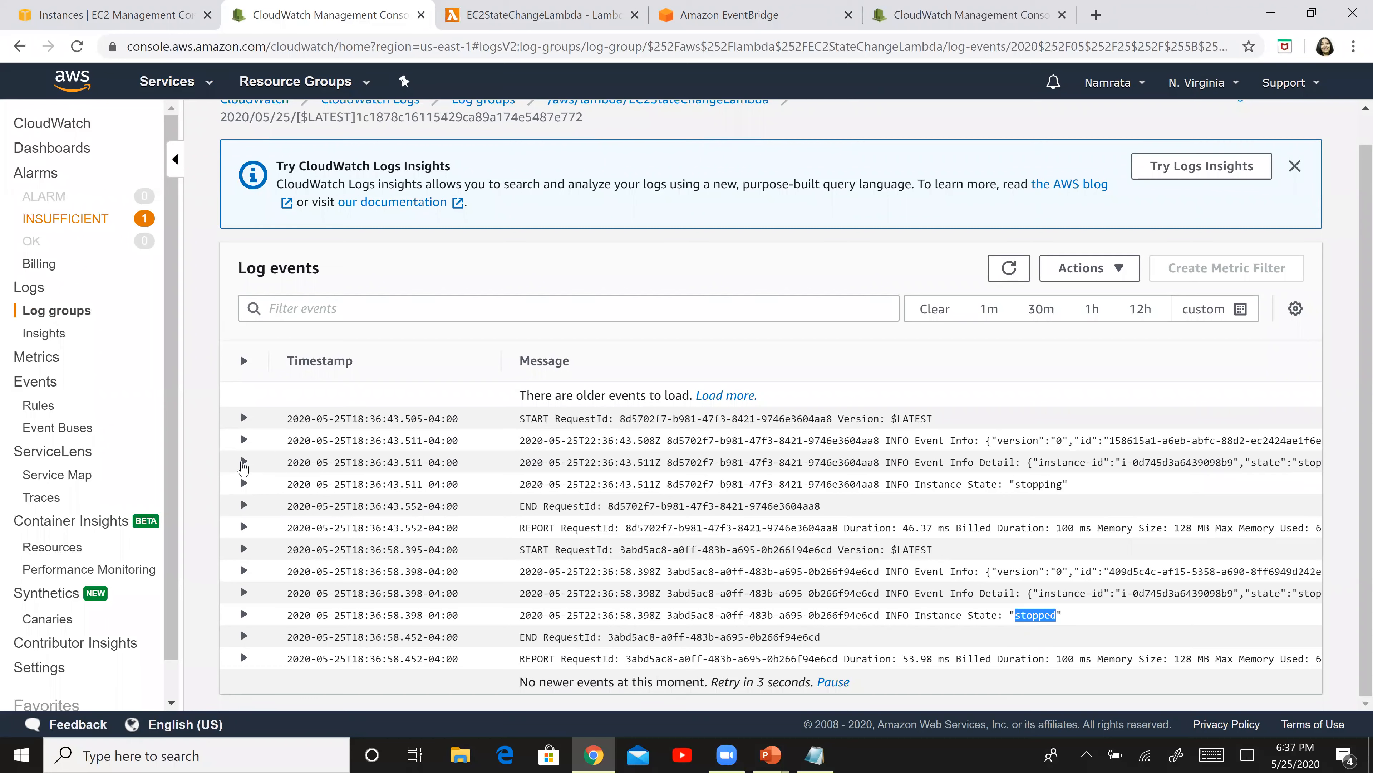
click(243, 462)
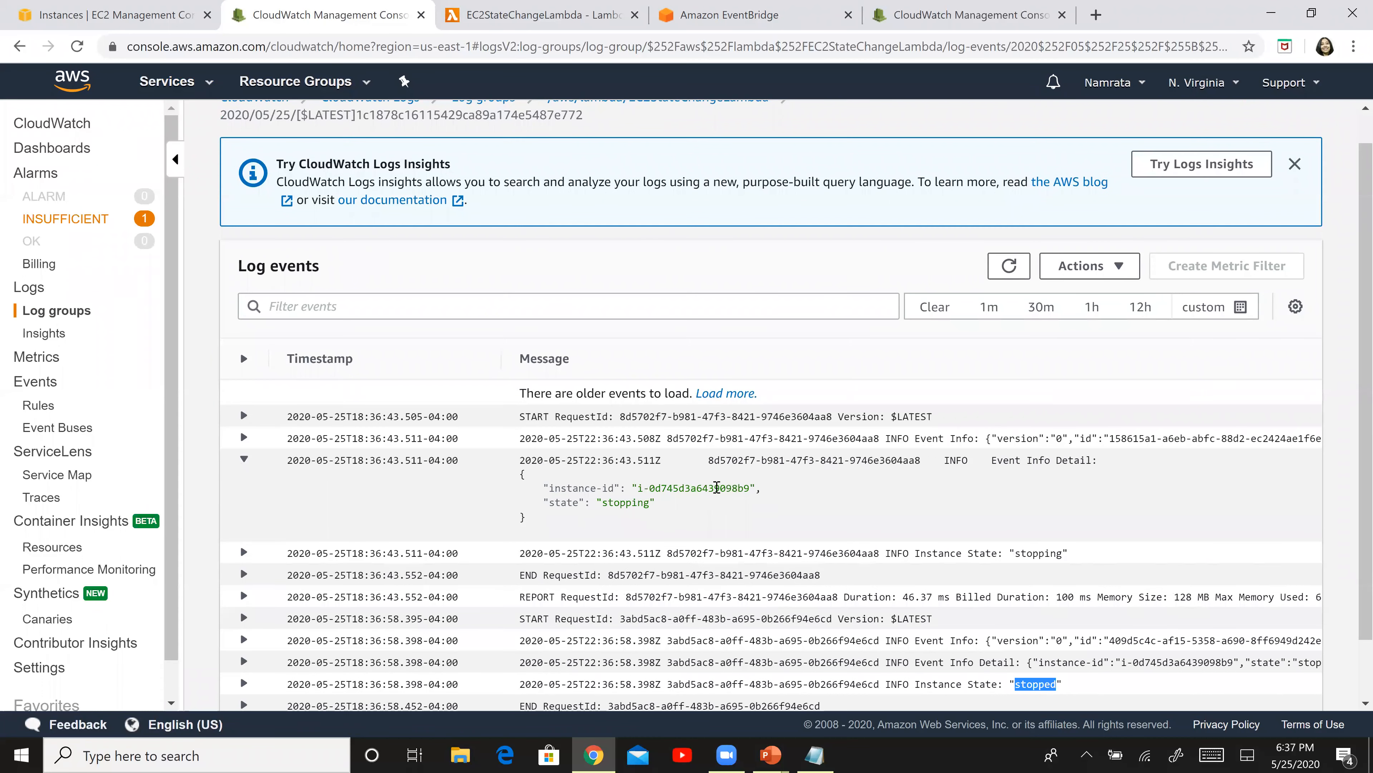
double_click(717, 487)
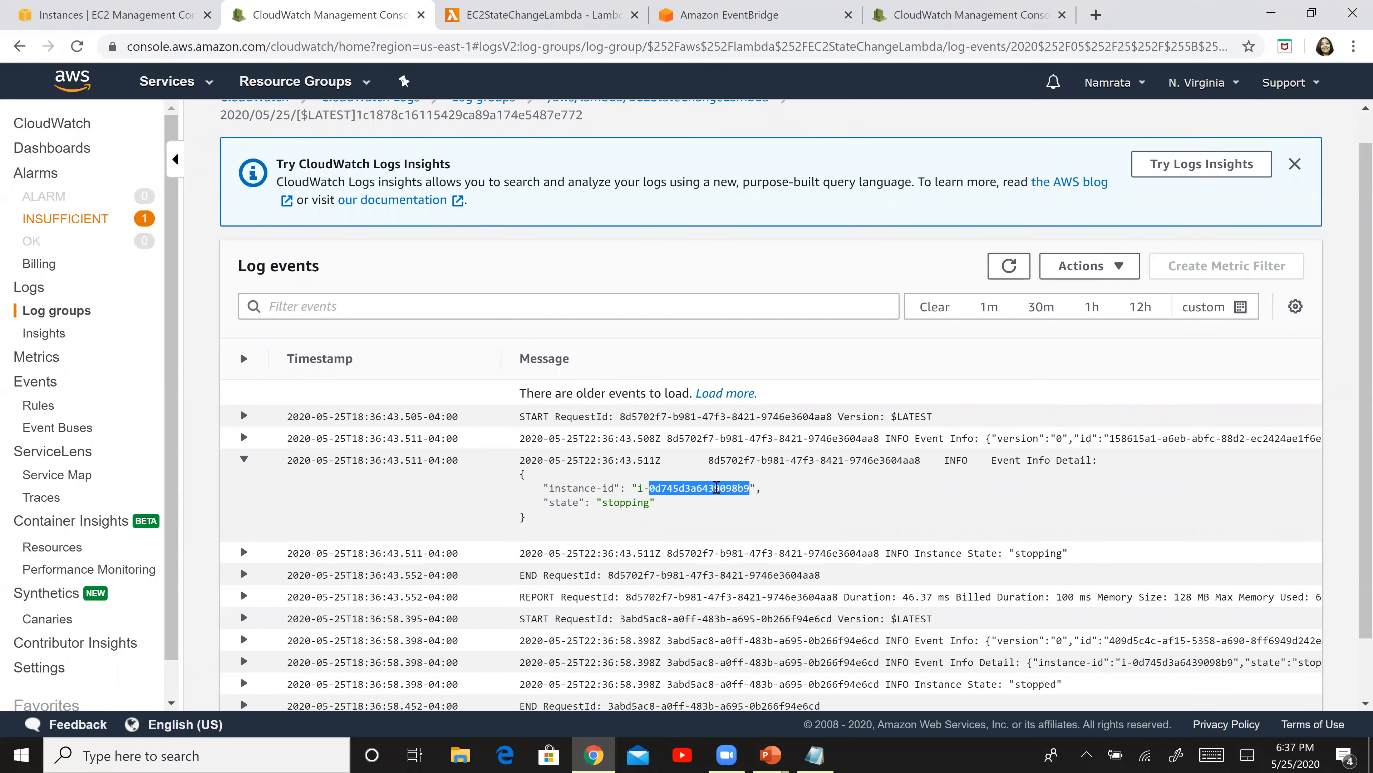
click(155, 20)
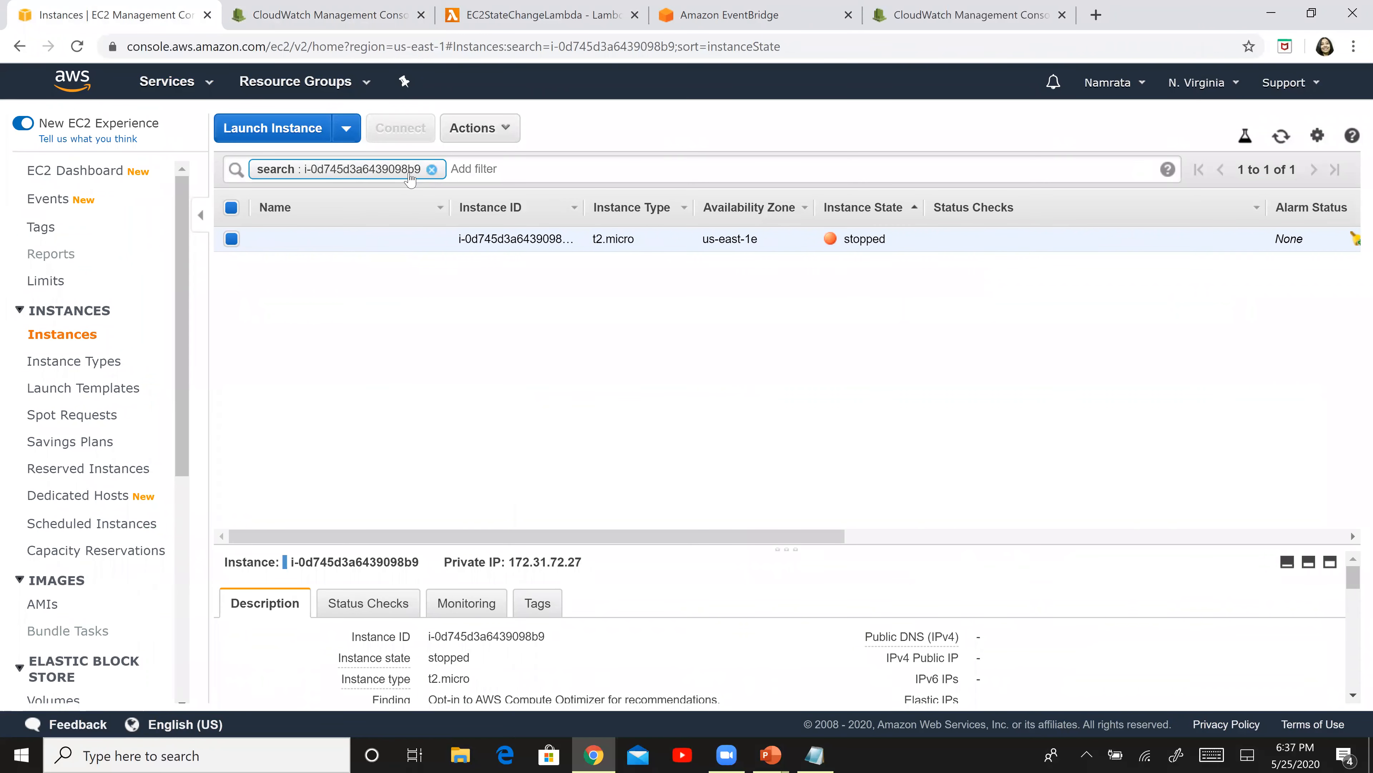
click(327, 16)
double_click(625, 505)
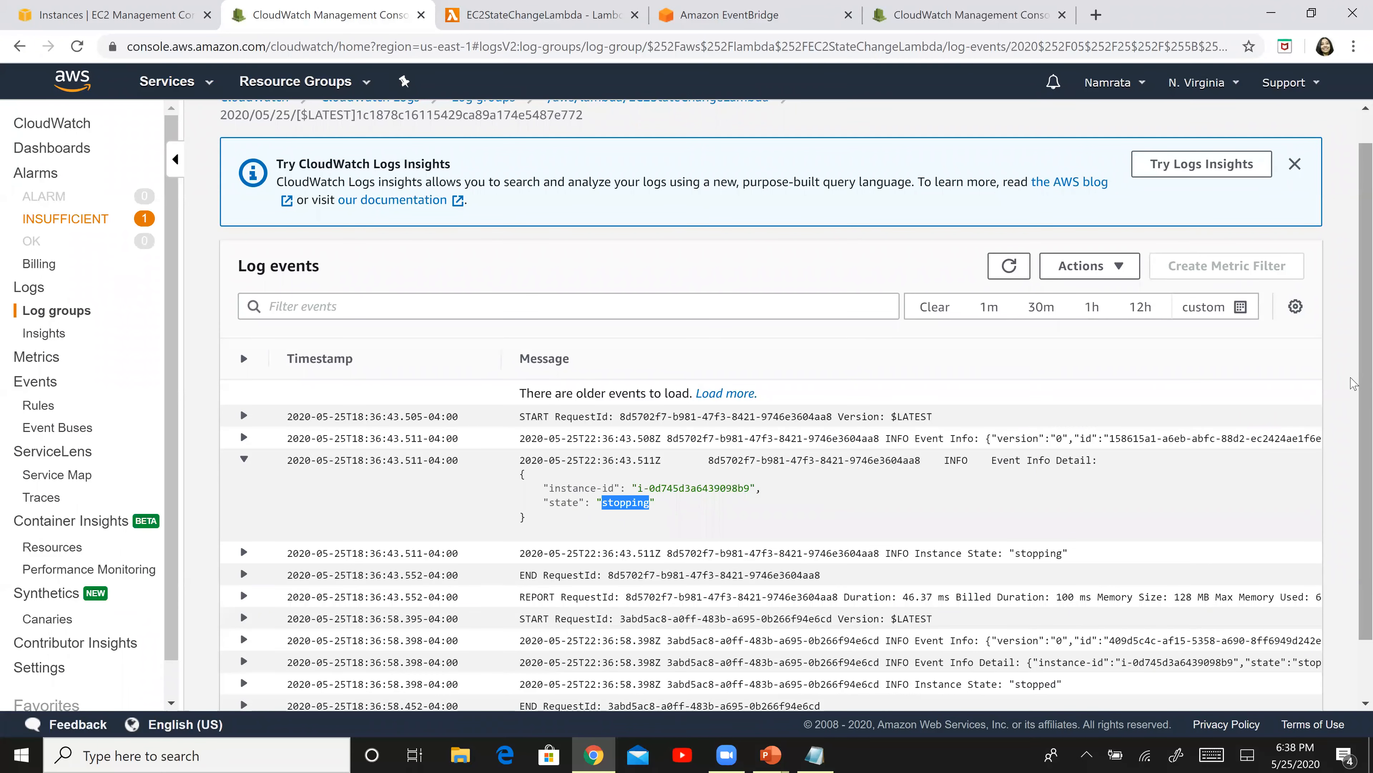
- Expand the second invocation's Event Info Detail log entry and check the state it reports
scroll(1354, 384, down, 2)
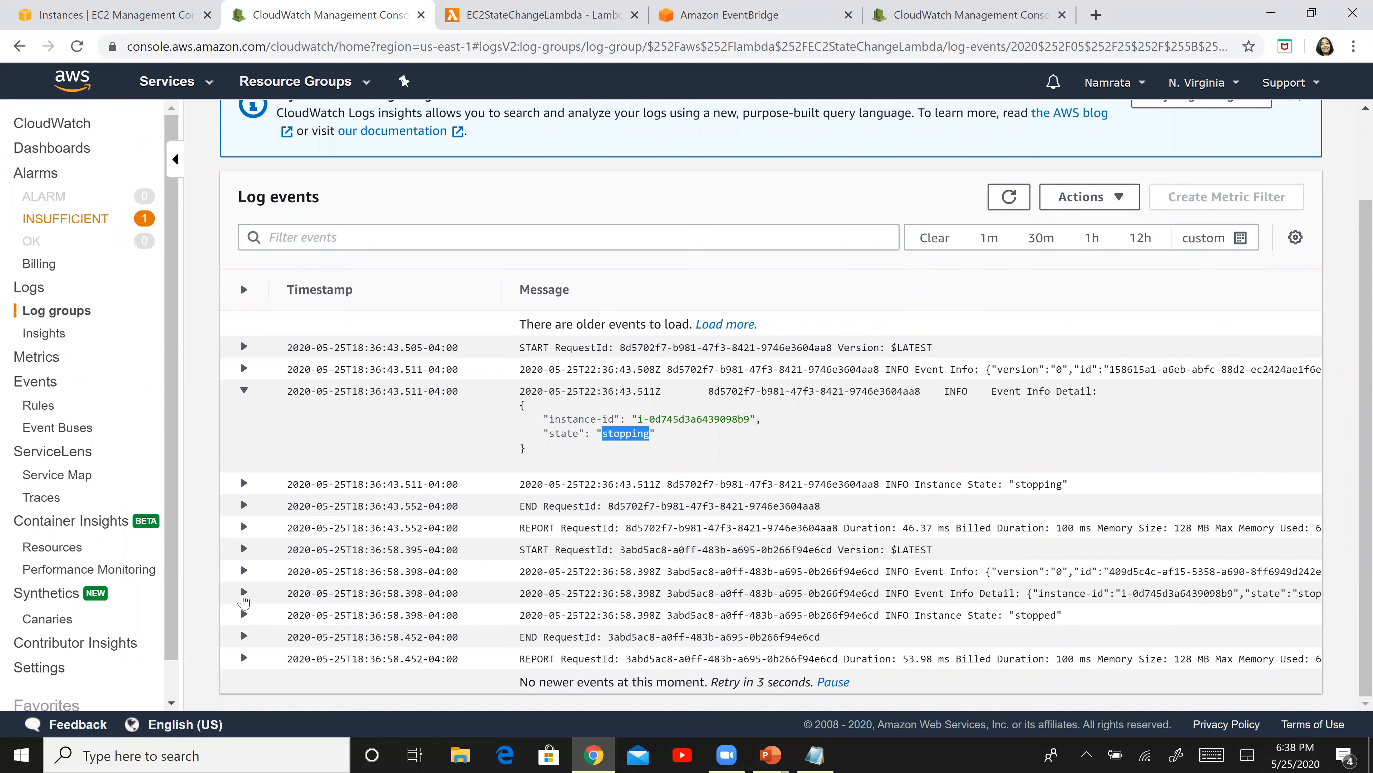
click(244, 592)
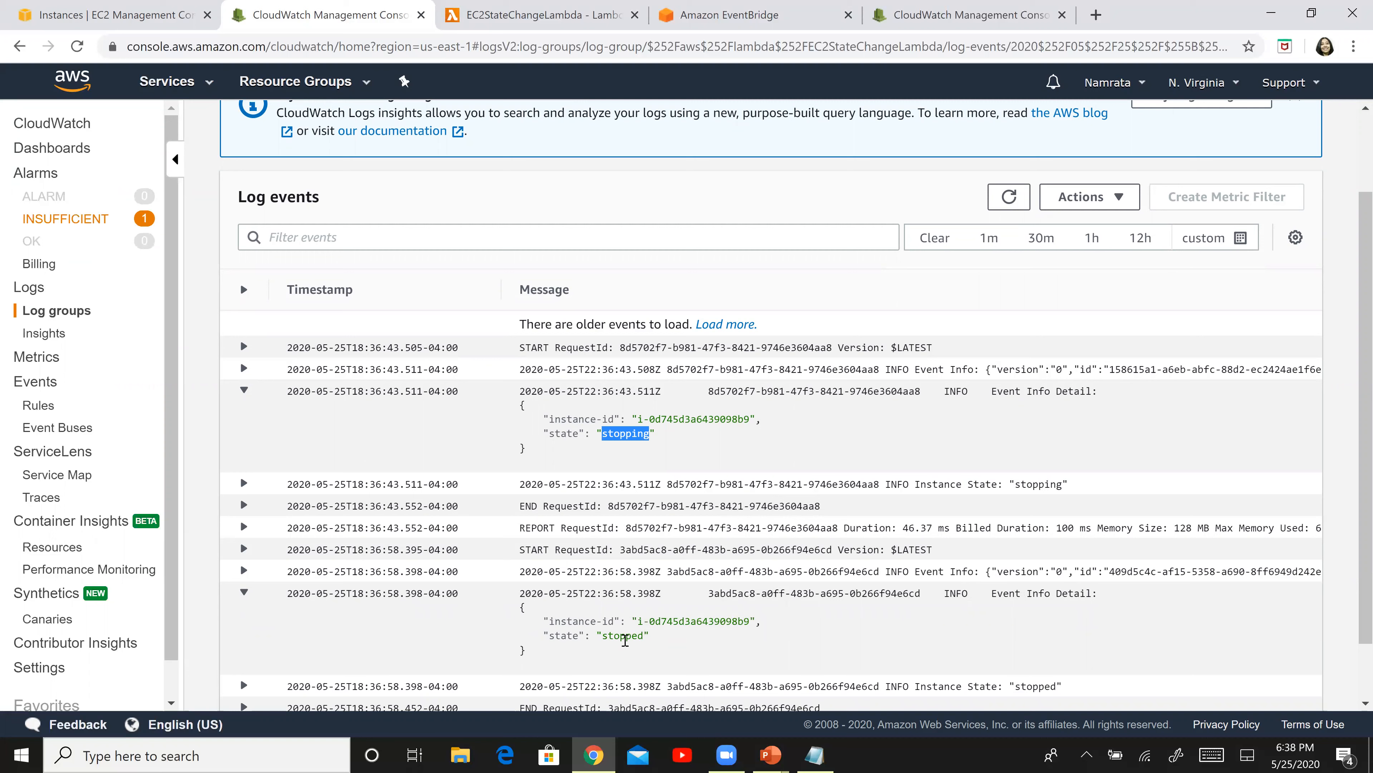
double_click(625, 637)
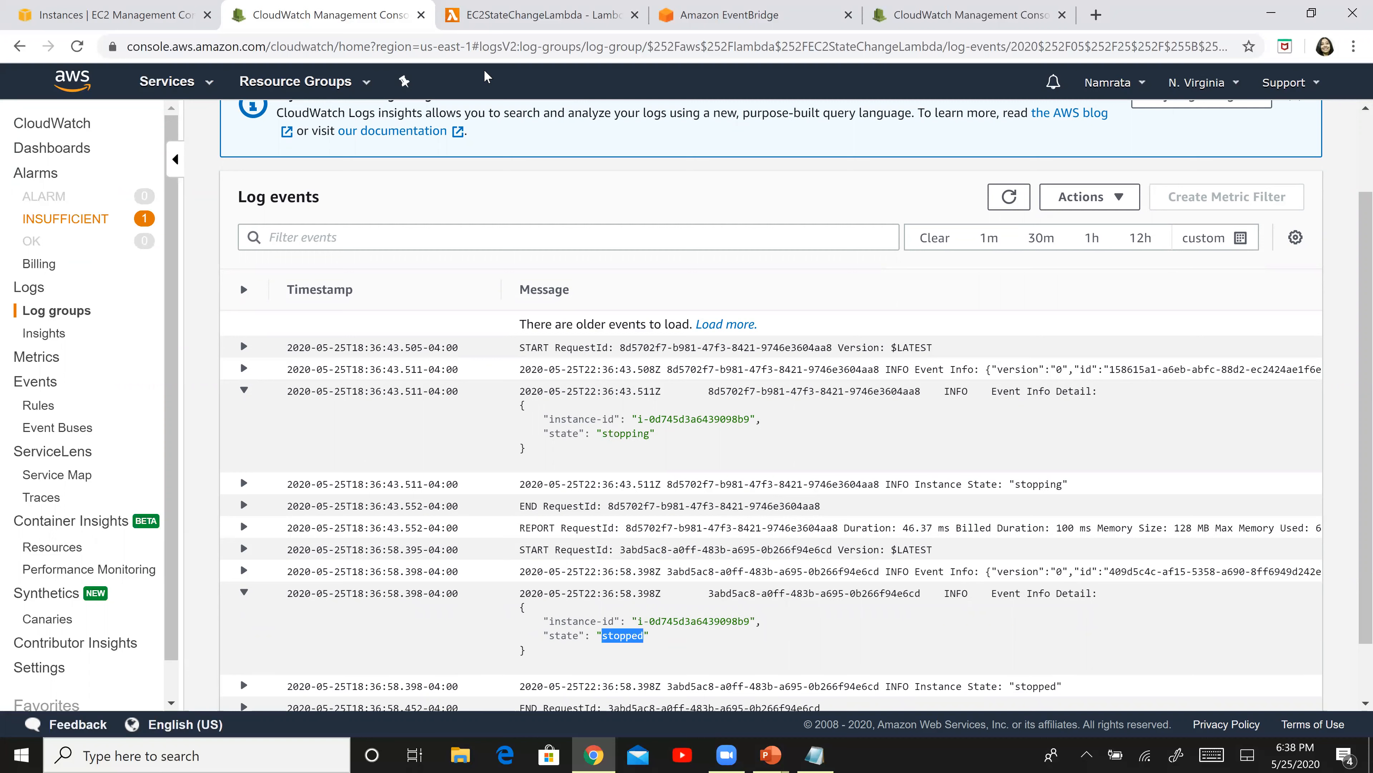
- Open the messages of EC2StateChangeStdQueue in Simple Queue Service, poll for them, and stop polling once they are listed
click(174, 82)
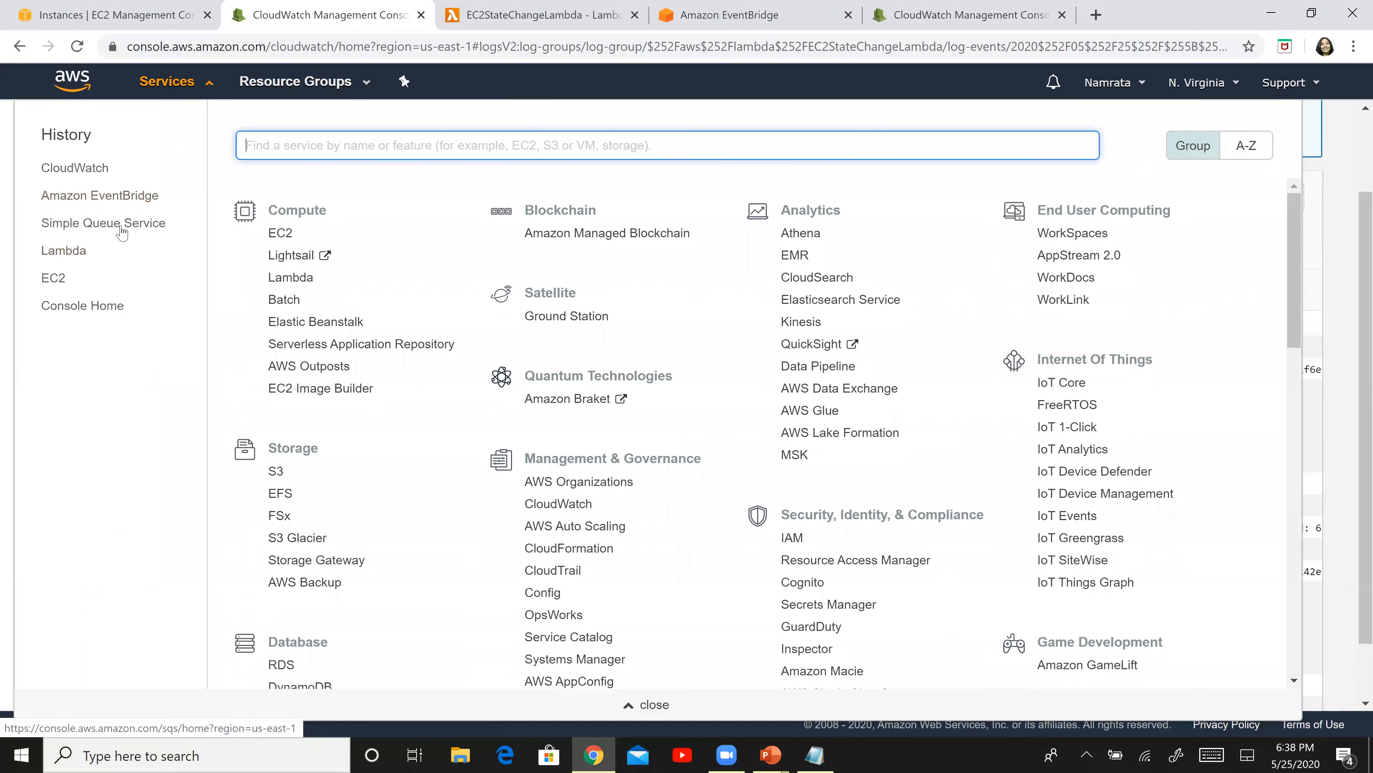
click(123, 232)
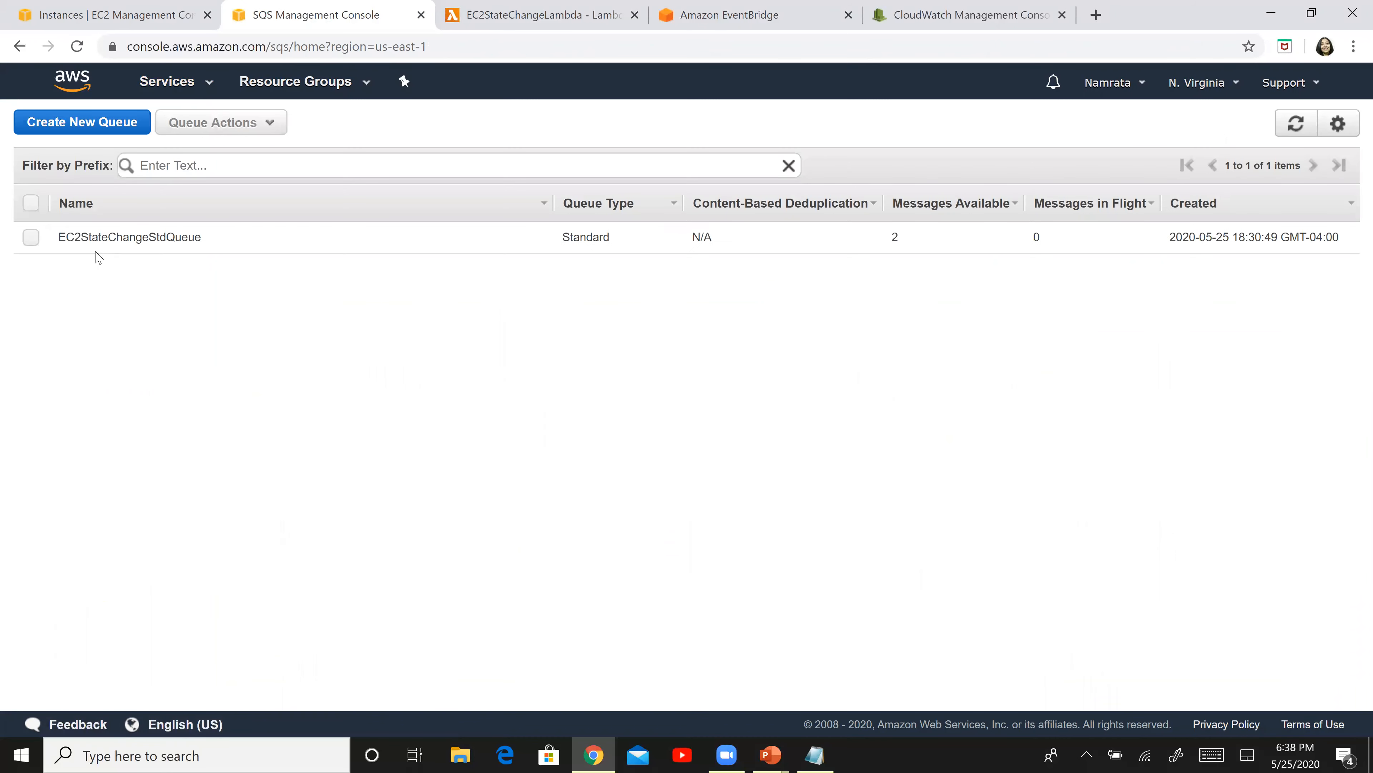
click(31, 237)
click(267, 124)
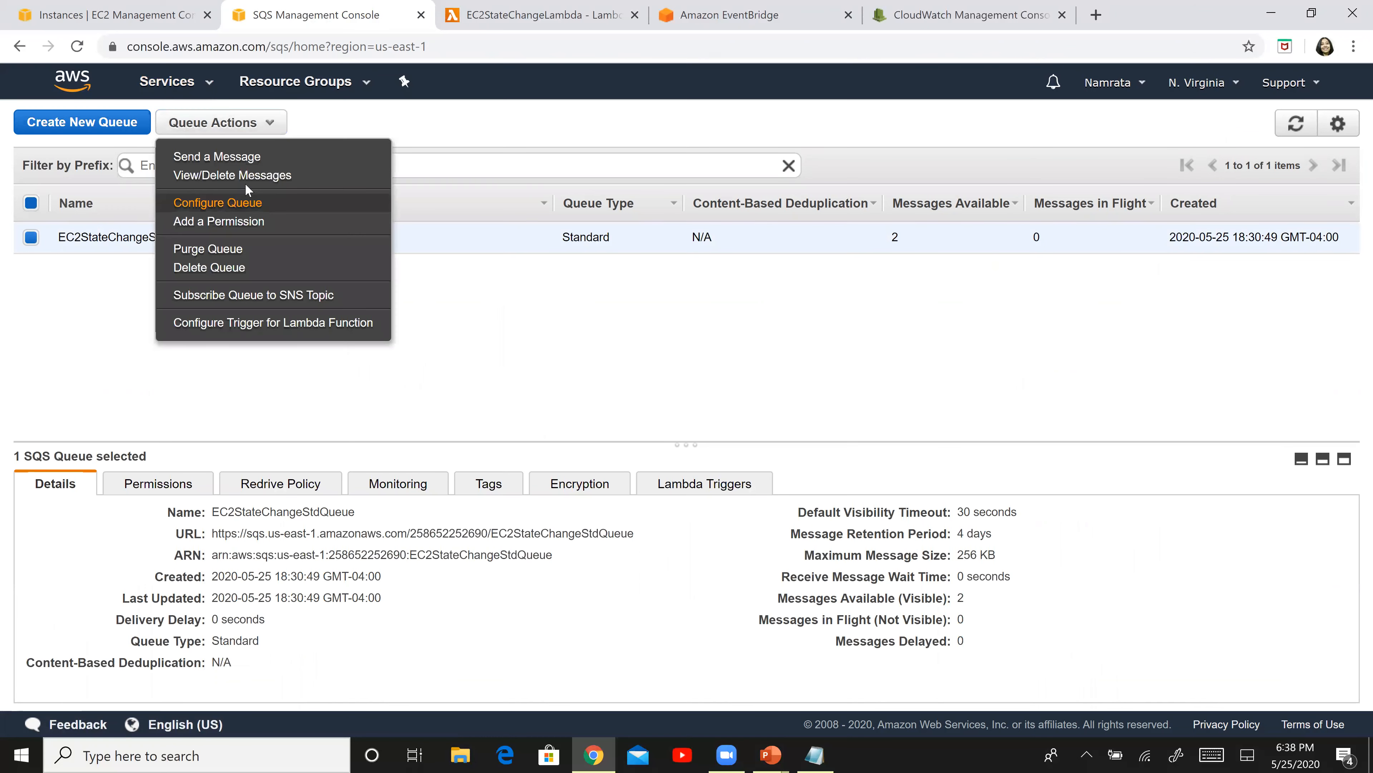
click(248, 175)
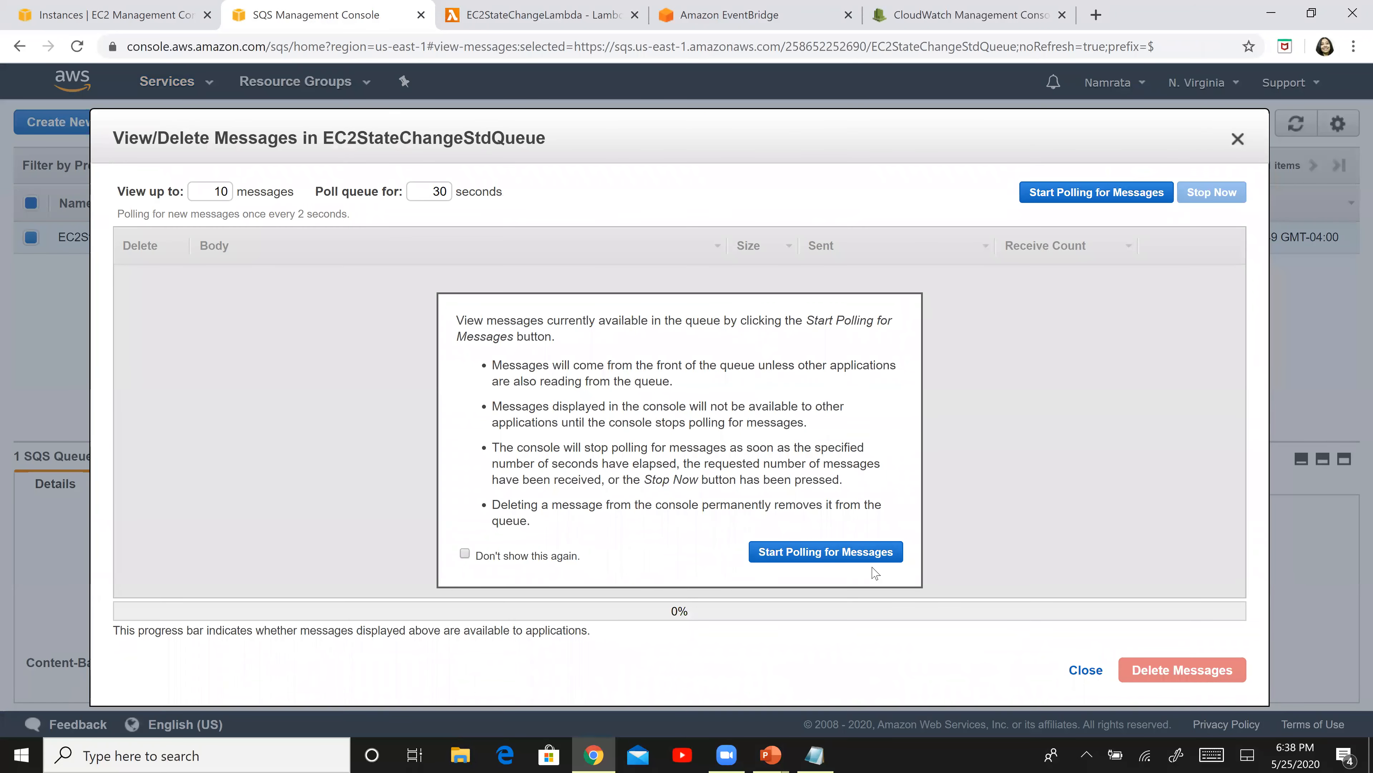
click(849, 556)
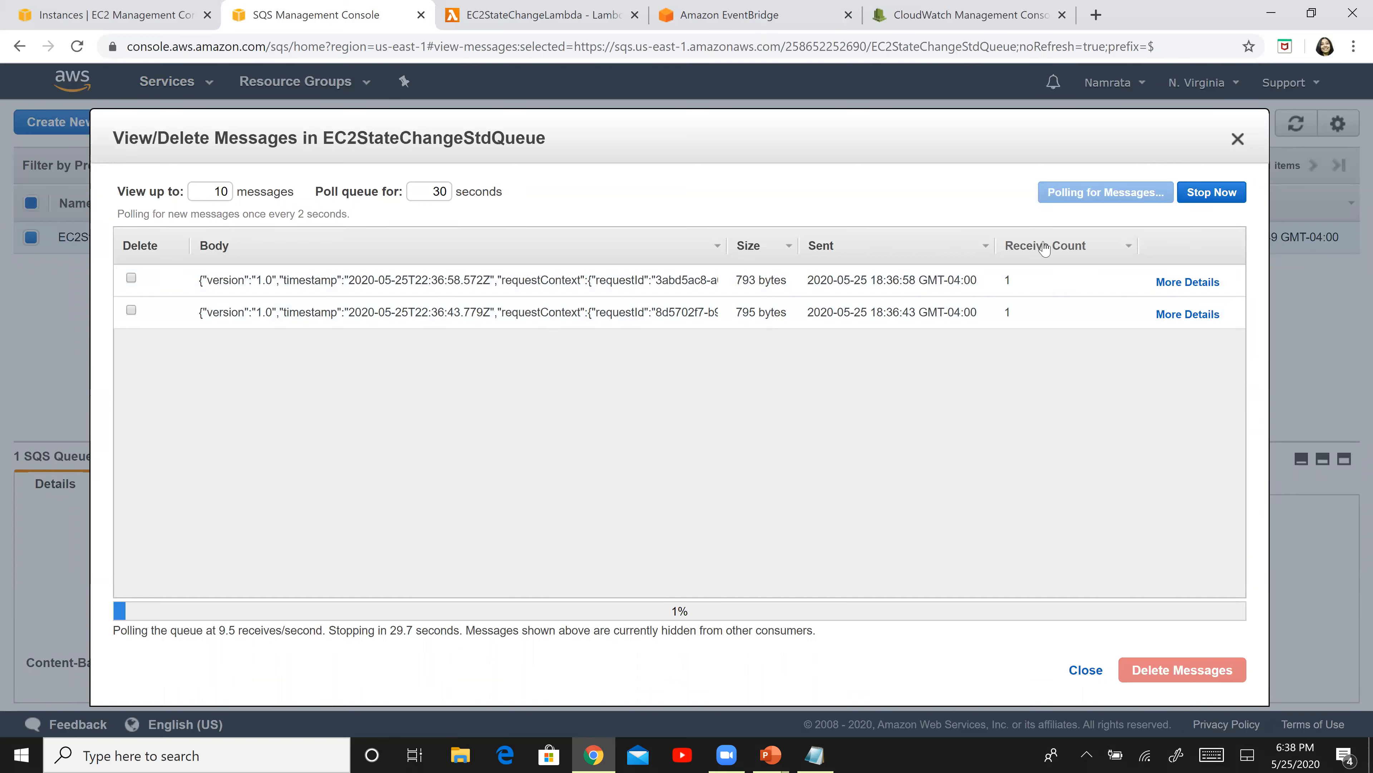
click(1211, 193)
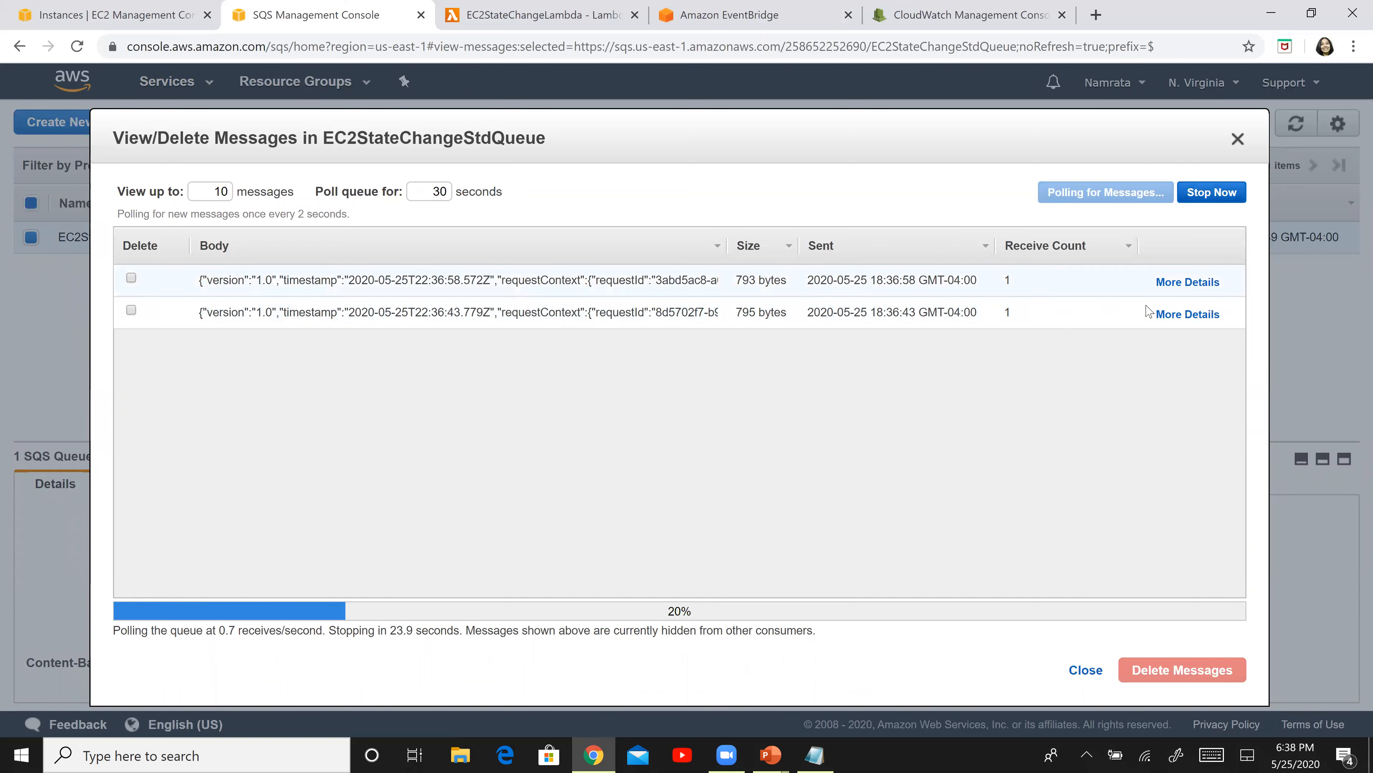
- Read the end of the message body in the details of the message sent at 18:36:58, and close the details
click(1178, 292)
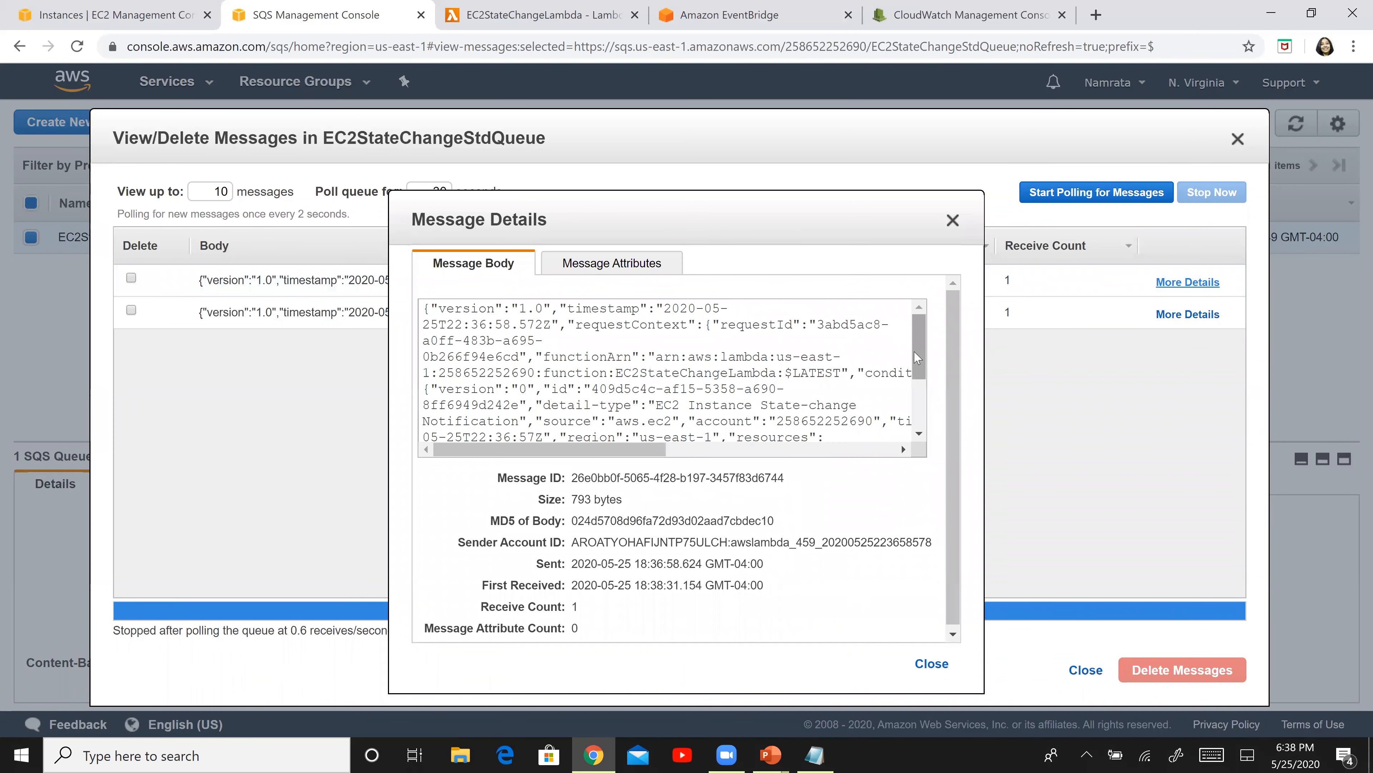
drag(917, 357, 937, 409)
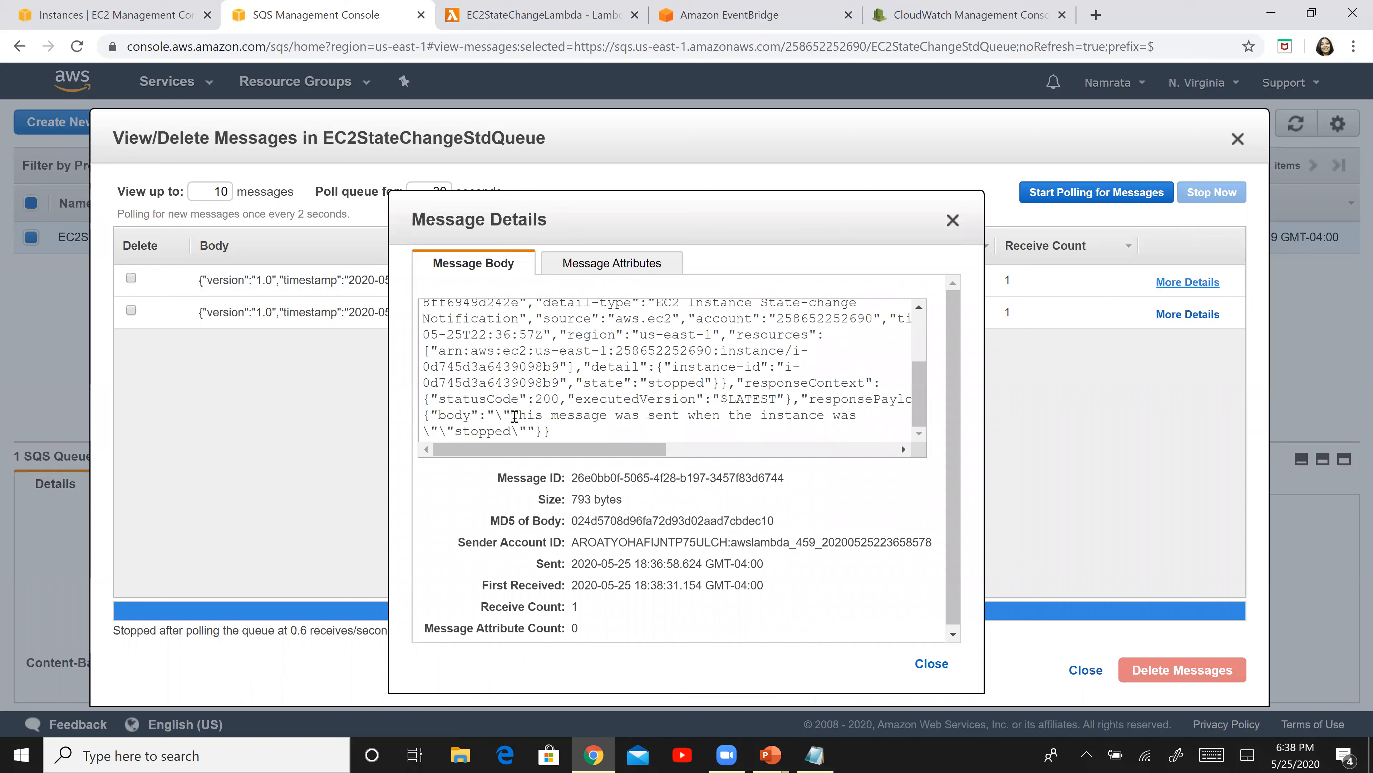
drag(507, 415, 742, 441)
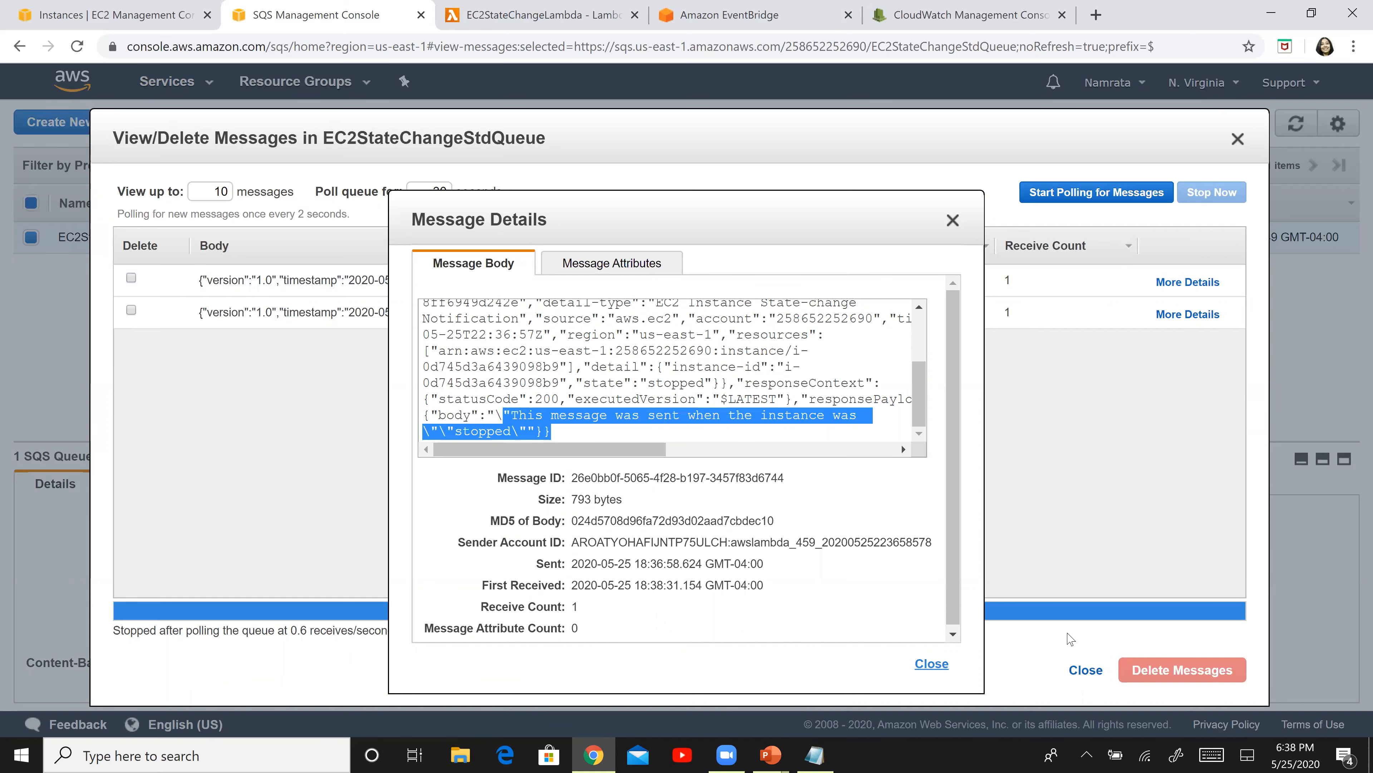
click(932, 664)
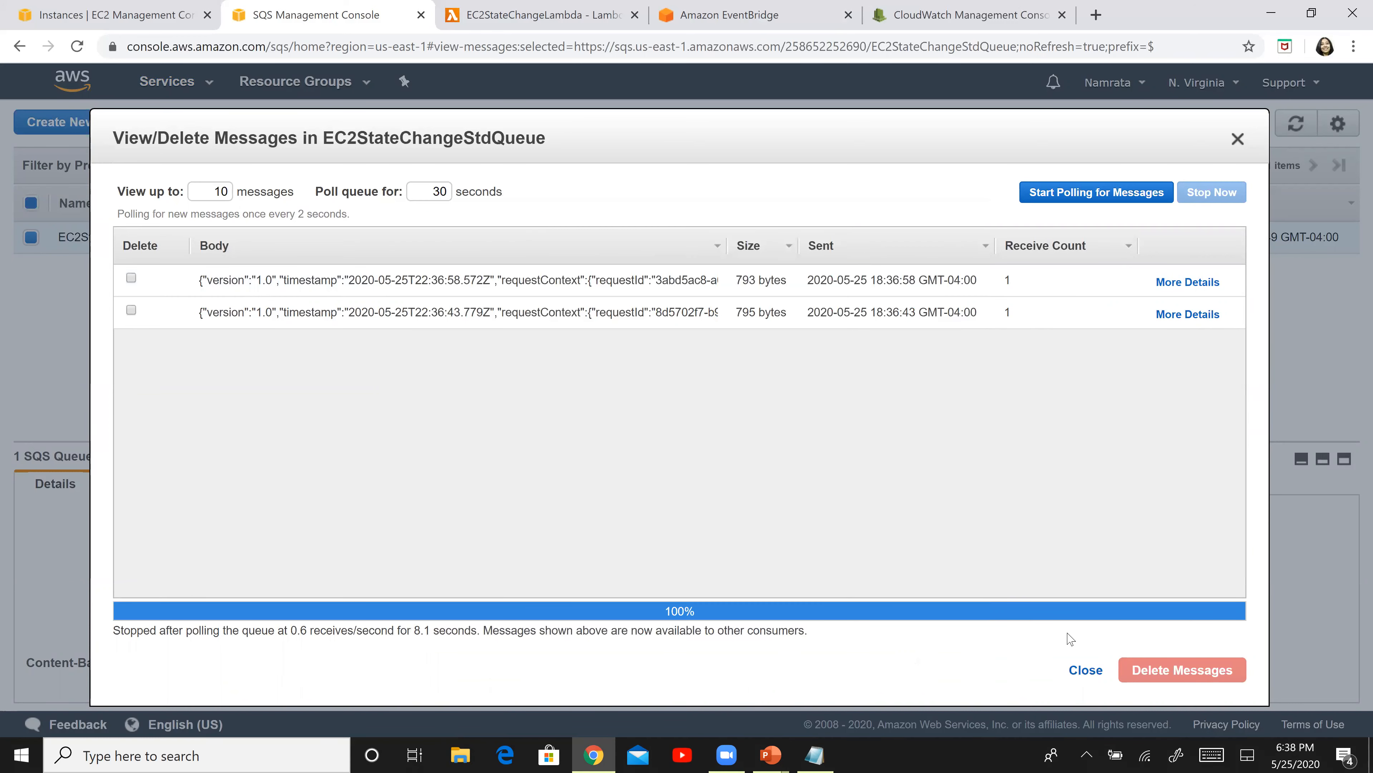
- Open the details of the message sent at 18:36:43 and read the response text ending its body
click(1164, 316)
drag(924, 368, 926, 433)
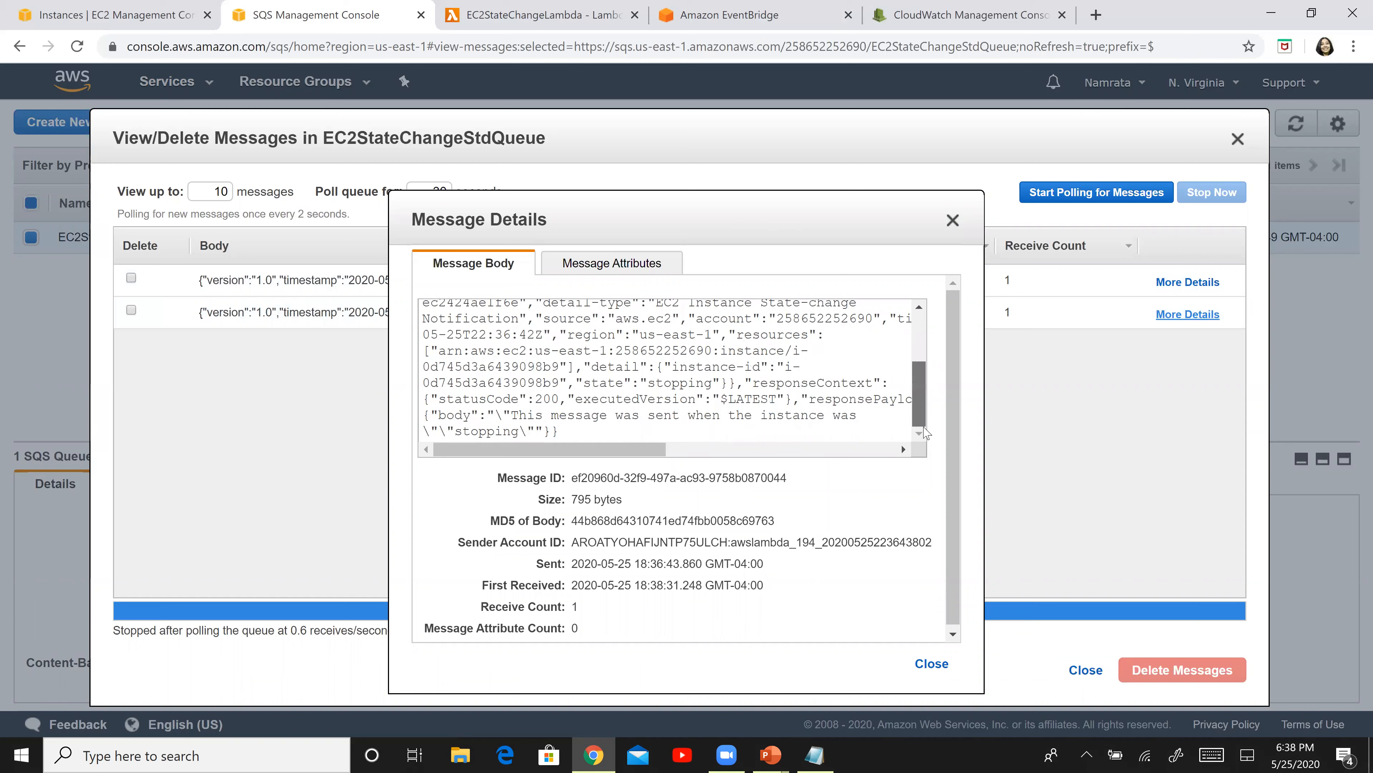
drag(512, 415, 638, 449)
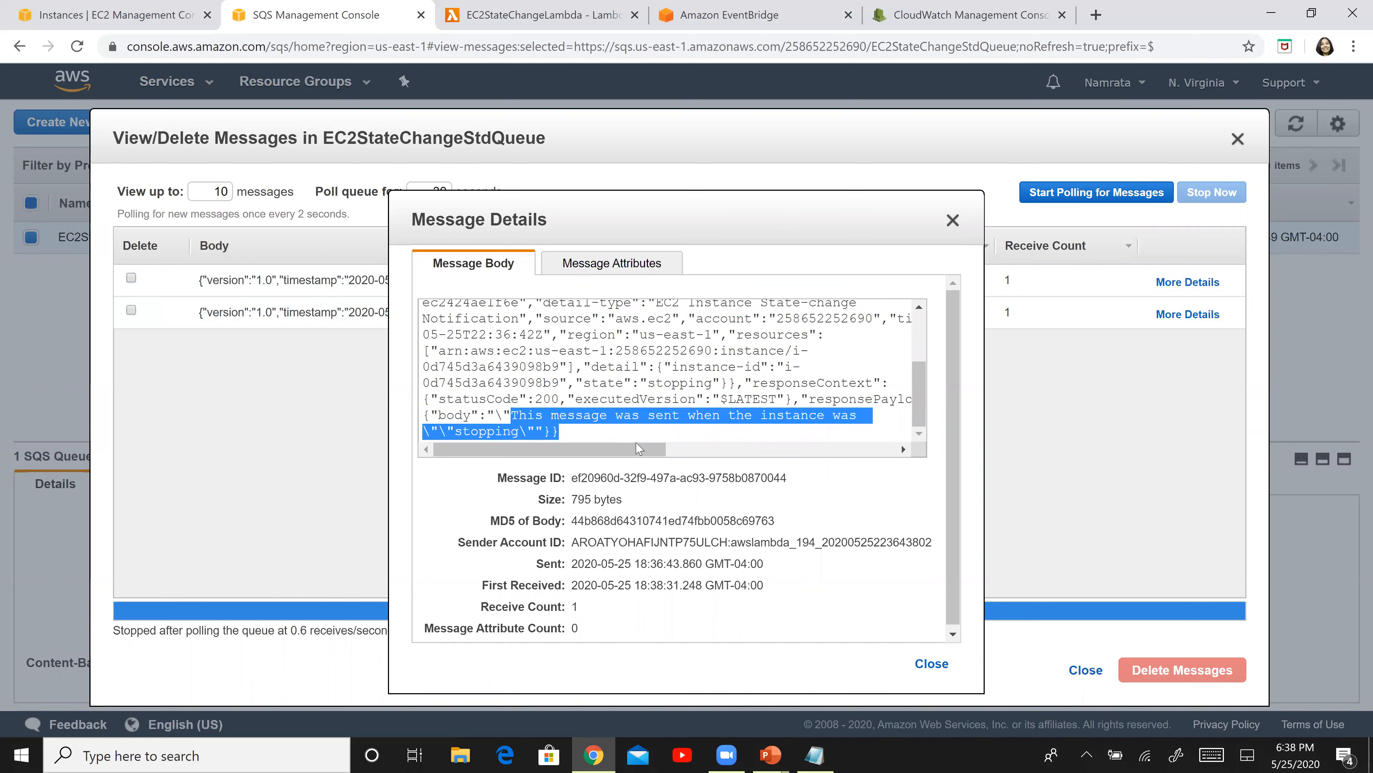